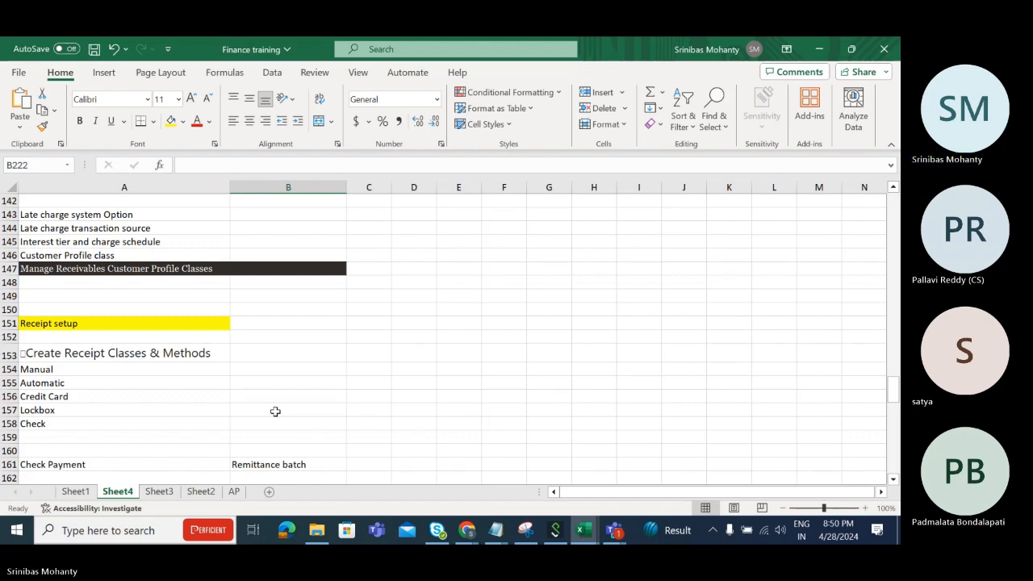
- Examine the late charge policy and document entries in rows 135 to 140 of Sheet4, including their receivable activities and transaction types
scroll(219, 347, "up", 3)
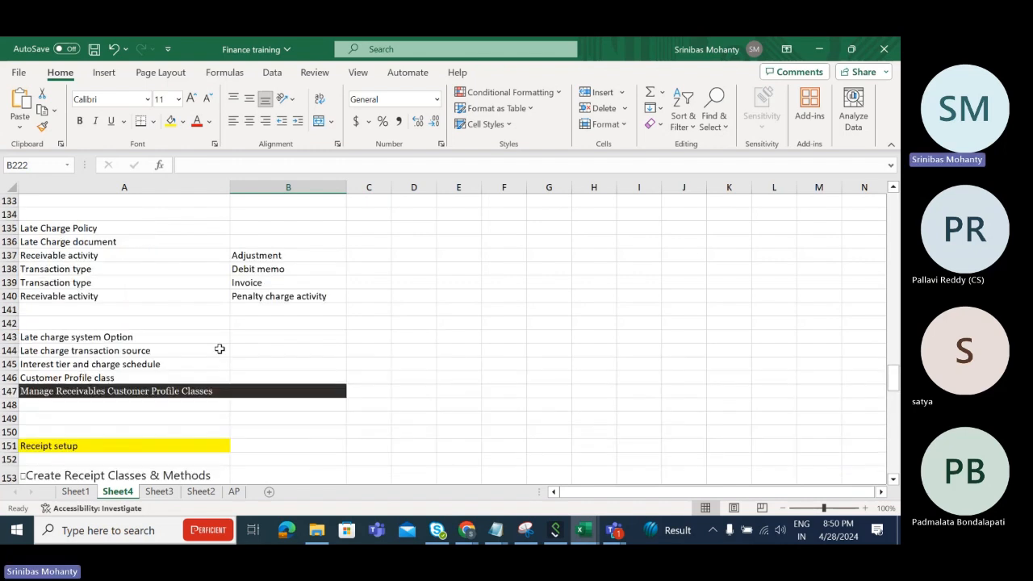
scroll(191, 352, "up", 2)
left_click(113, 311)
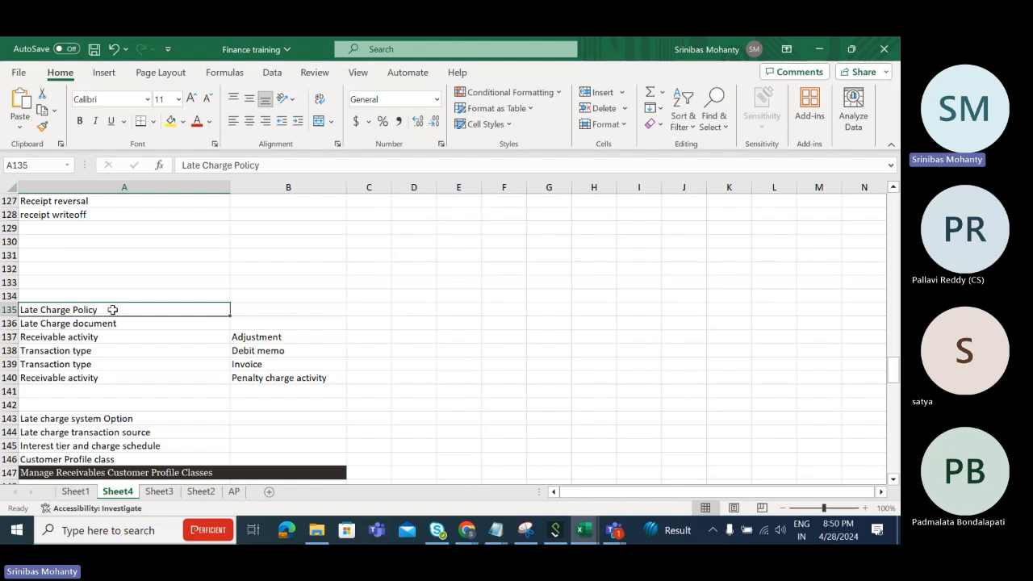
left_click(273, 348)
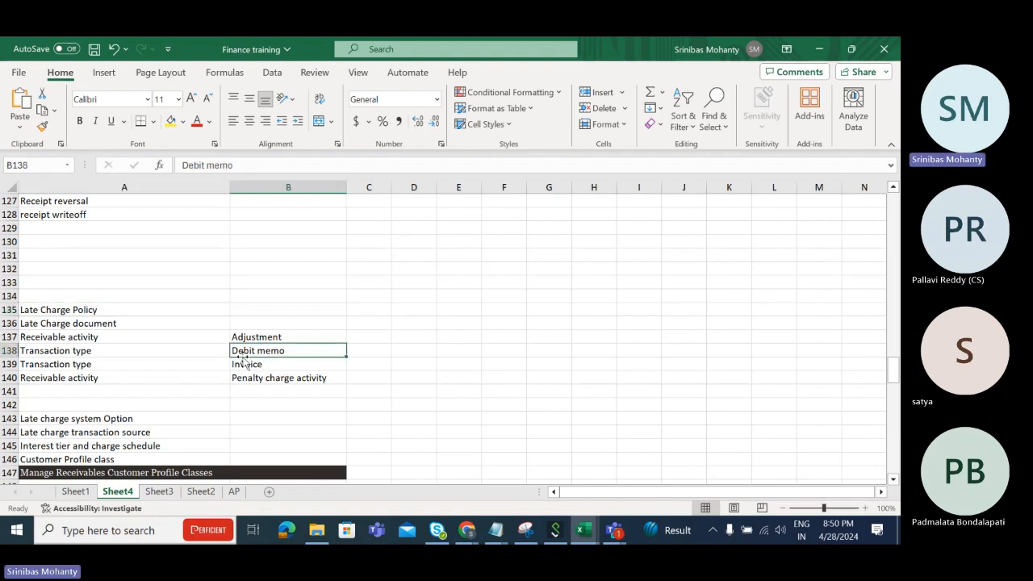
left_click(265, 336)
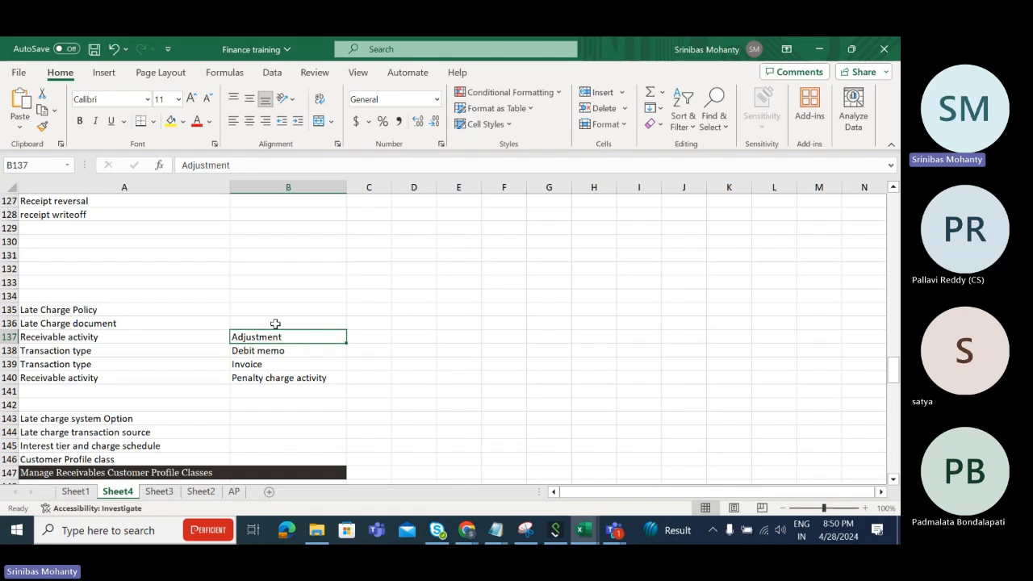
left_click(213, 395)
left_click_drag(69, 337, 300, 356)
left_click(81, 349)
left_click_drag(76, 338, 271, 367)
left_click(247, 406)
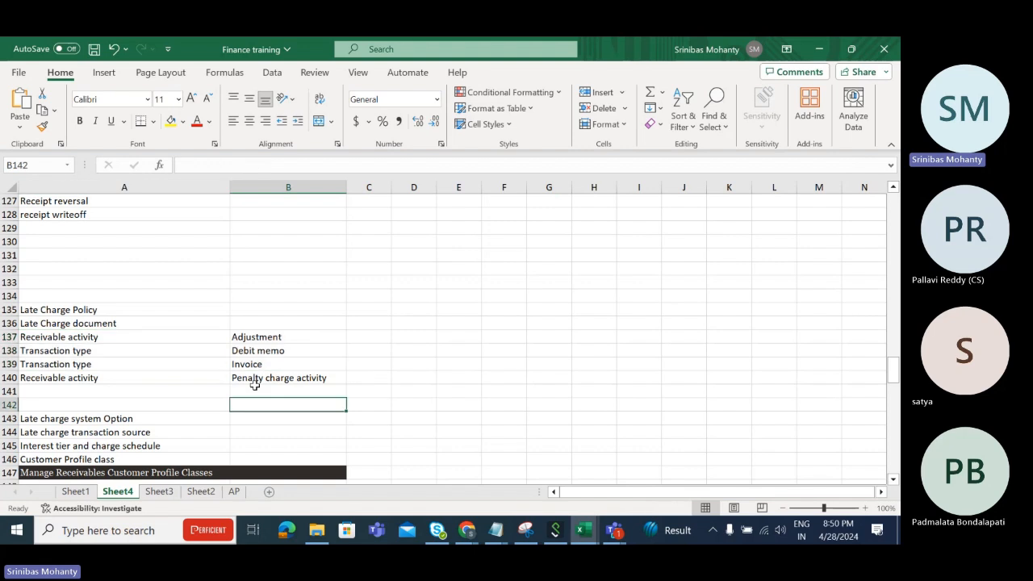
left_click(269, 335)
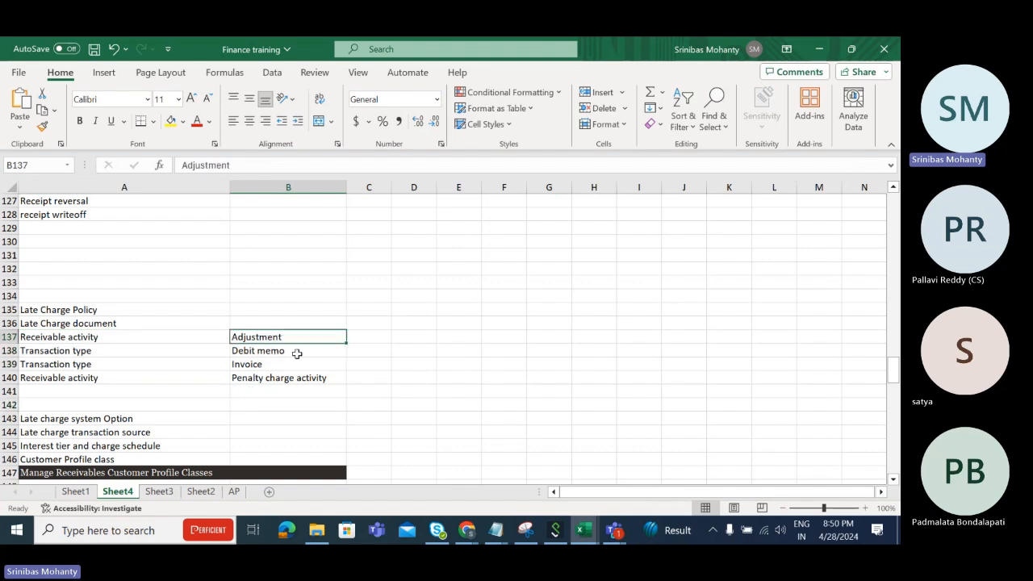
left_click(295, 352)
left_click(276, 367)
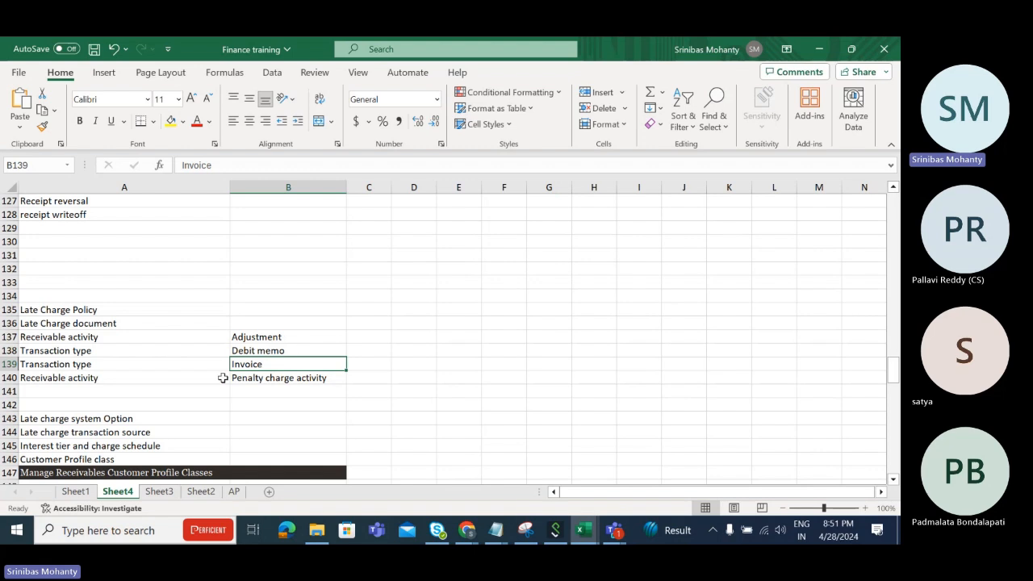
left_click(123, 378)
left_click(440, 388)
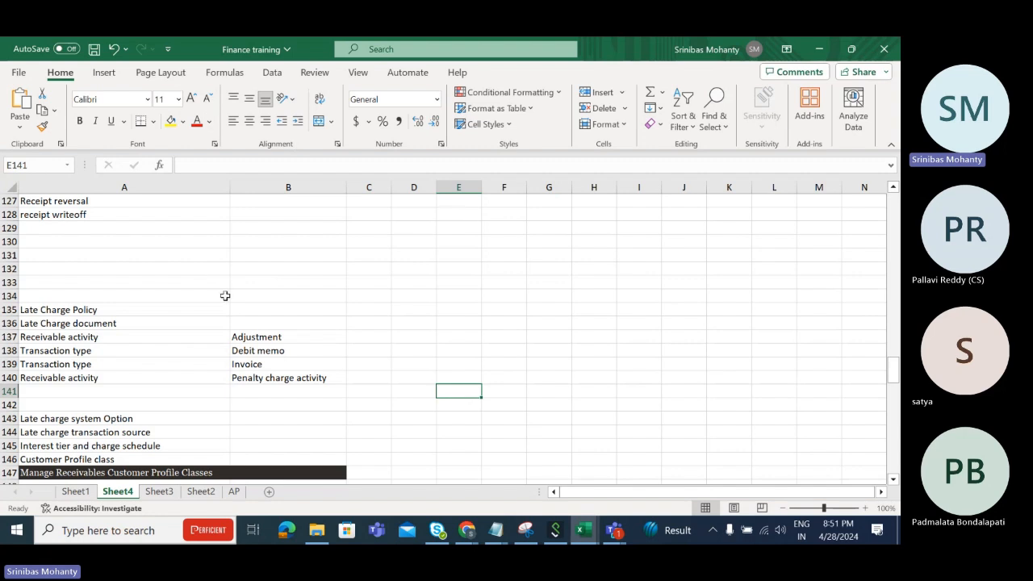
left_click(266, 380)
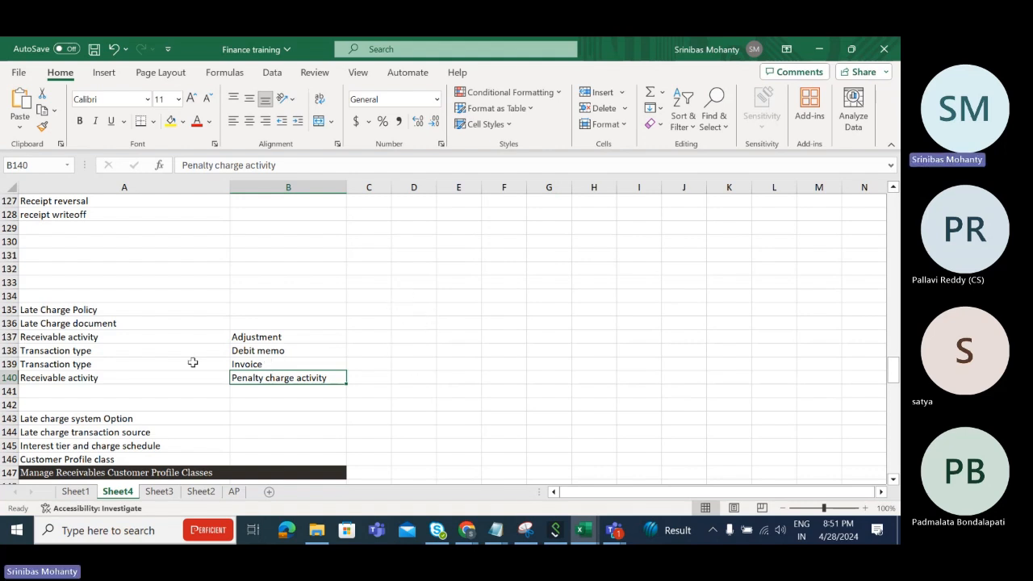
- Examine the Late charge system Option entry in row 143 against the Adjustment, Debit memo and Invoice document types above it
scroll(194, 376, "down", 3)
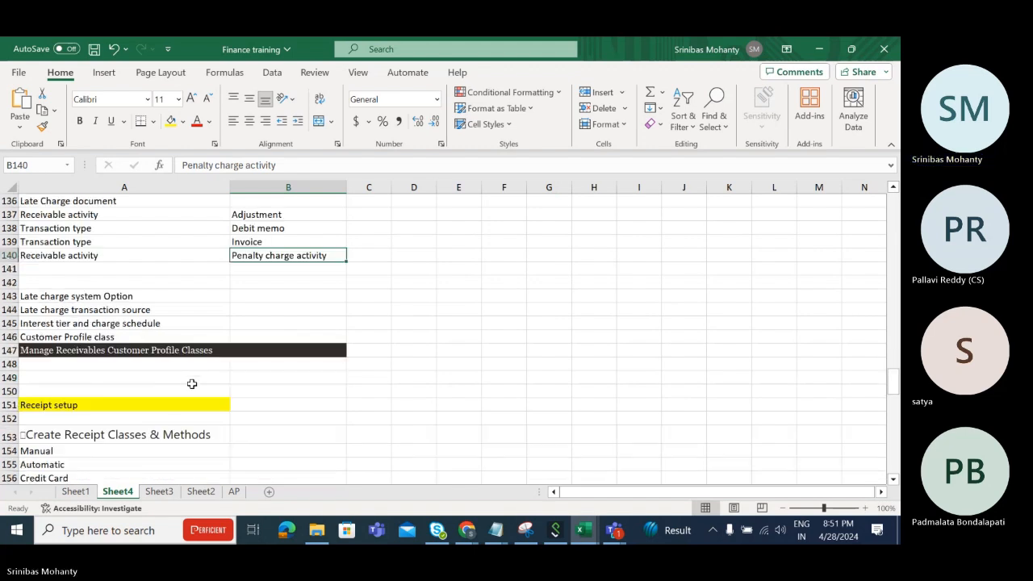
left_click(46, 296)
scroll(291, 362, "up", 1)
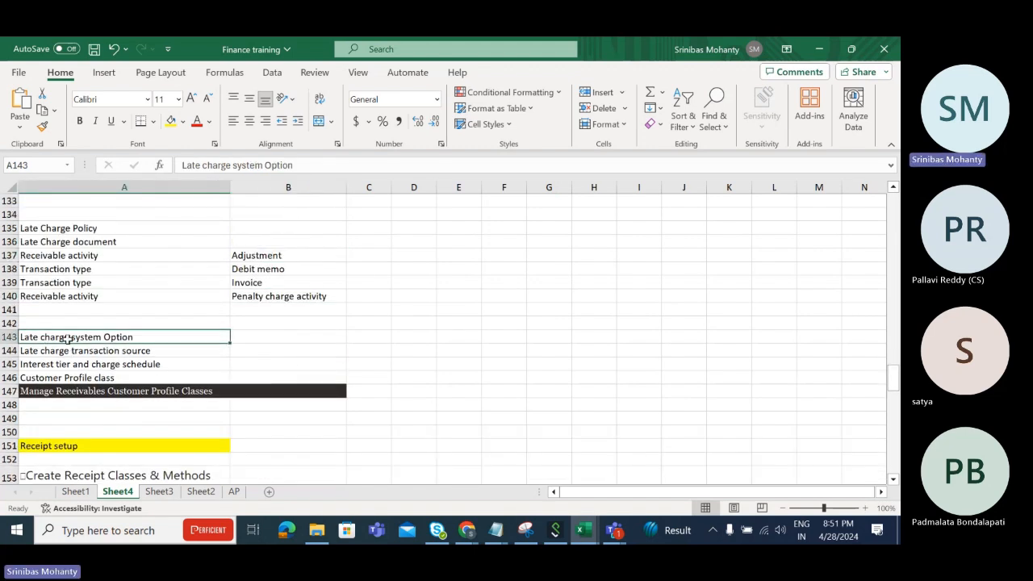
left_click_drag(72, 230, 315, 296)
left_click(120, 336)
left_click(269, 255)
left_click_drag(268, 255, 268, 283)
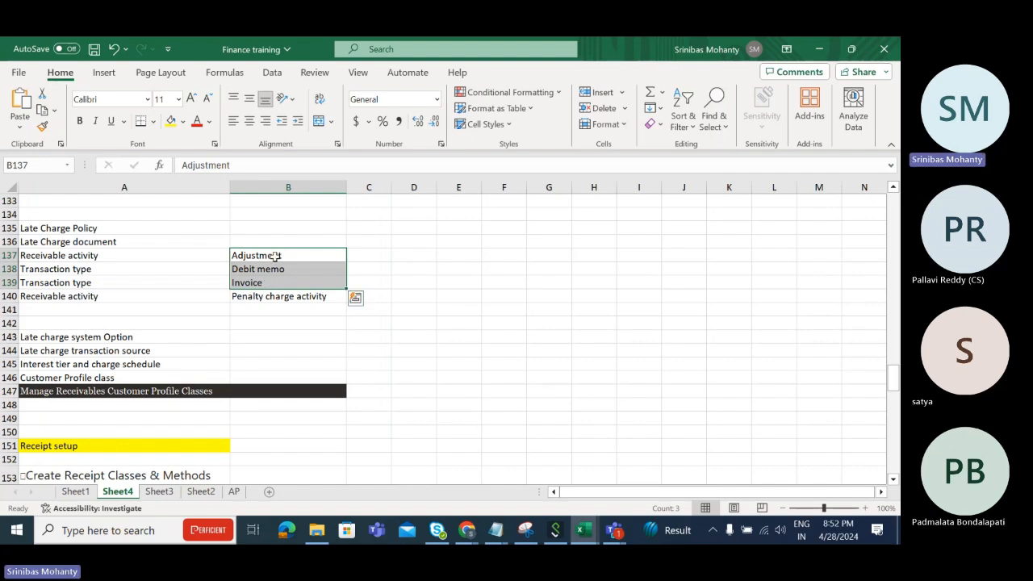
left_click(275, 258)
left_click(264, 284)
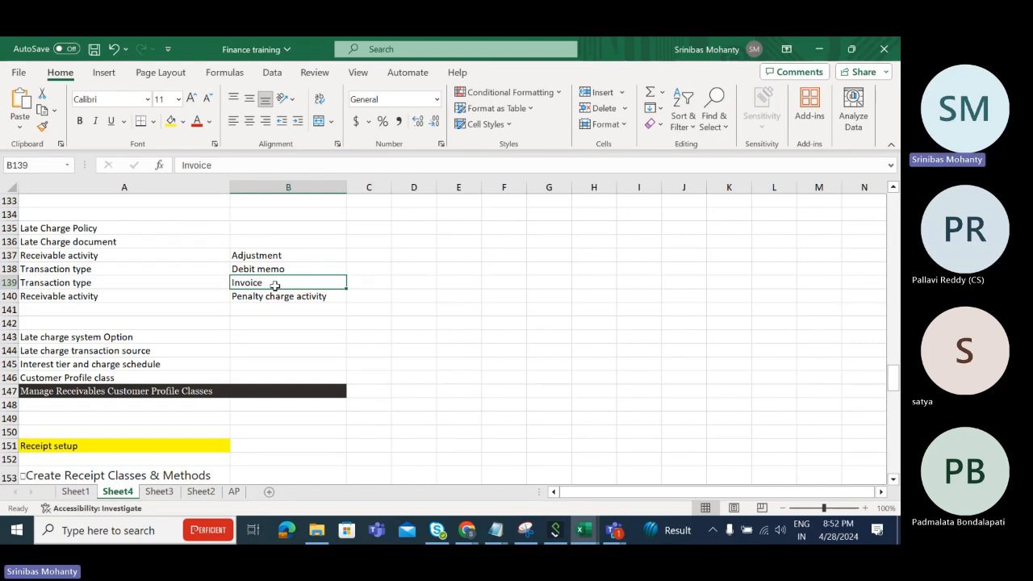
left_click(278, 273)
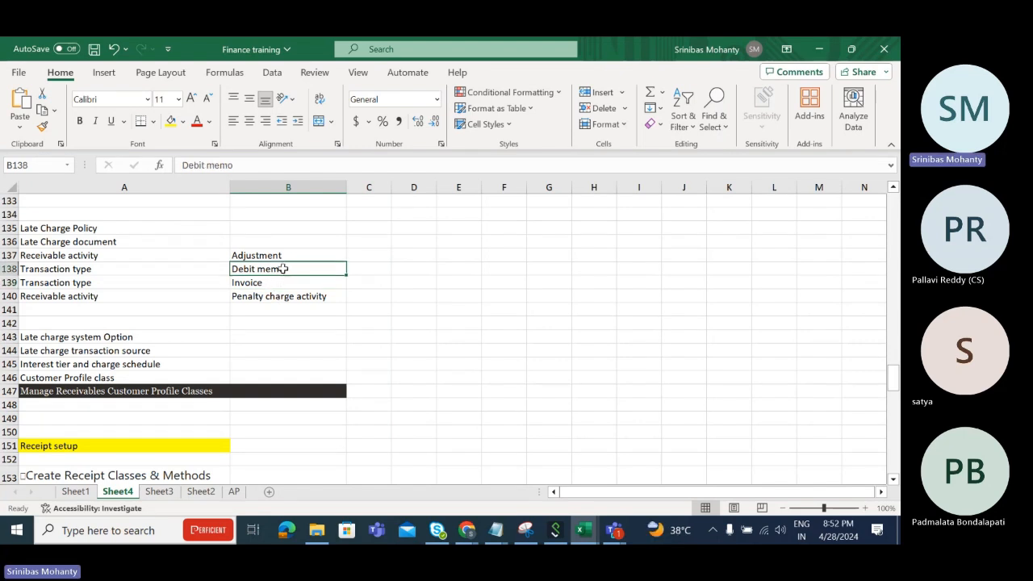
left_click(281, 256)
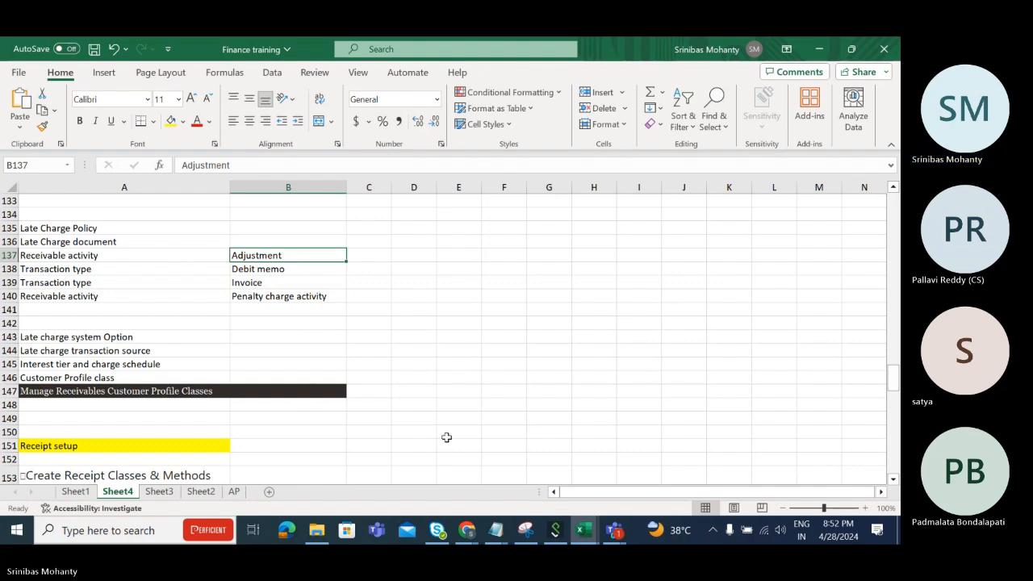
- Switch to the Oracle Setup and Maintenance window in Chrome
left_click(473, 541)
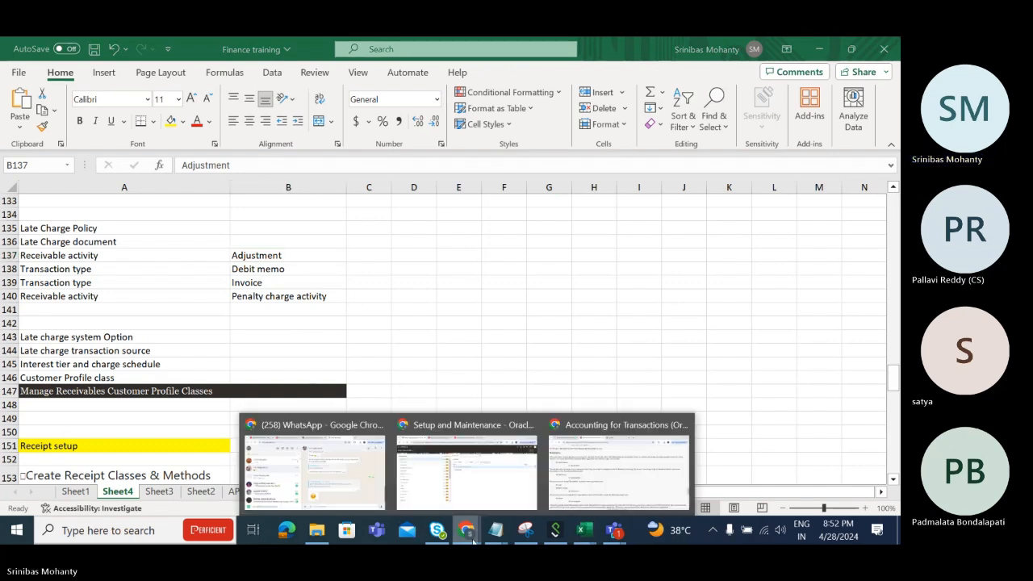
left_click(466, 472)
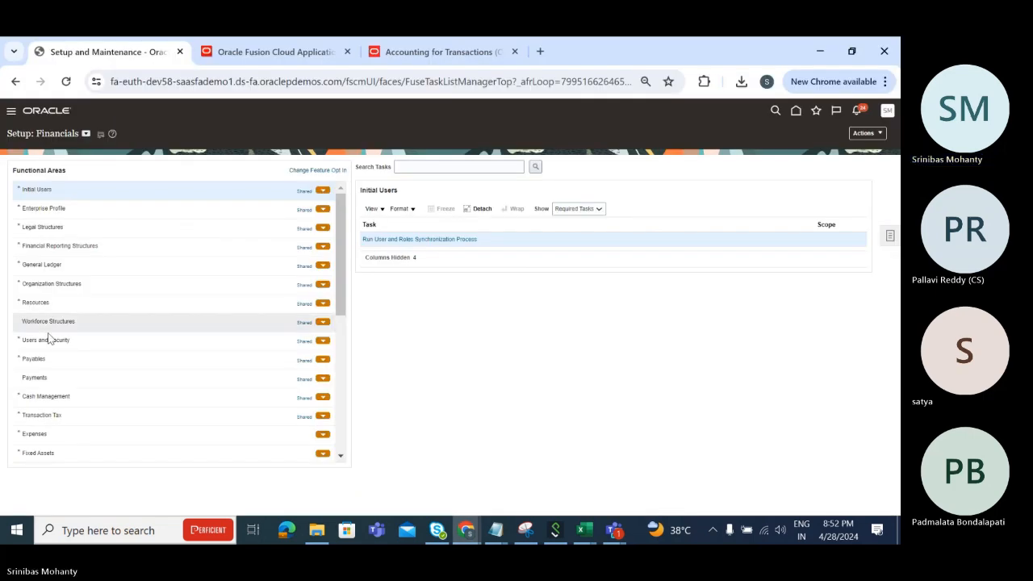
- Switch to the Fusion Finance Training meeting in Teams, admit the participant waiting in the lobby, and return to Oracle
left_click(615, 530)
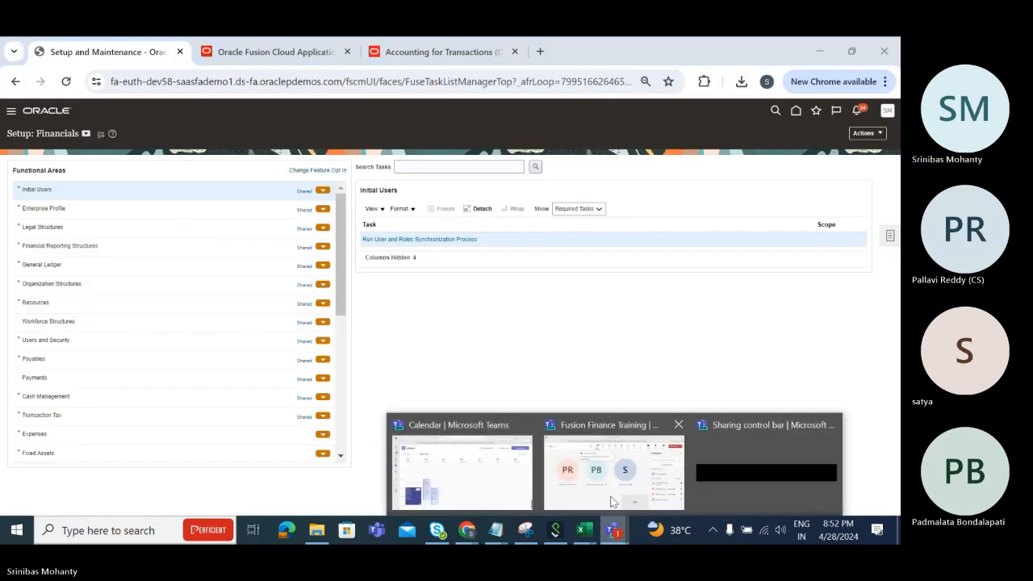
left_click(609, 494)
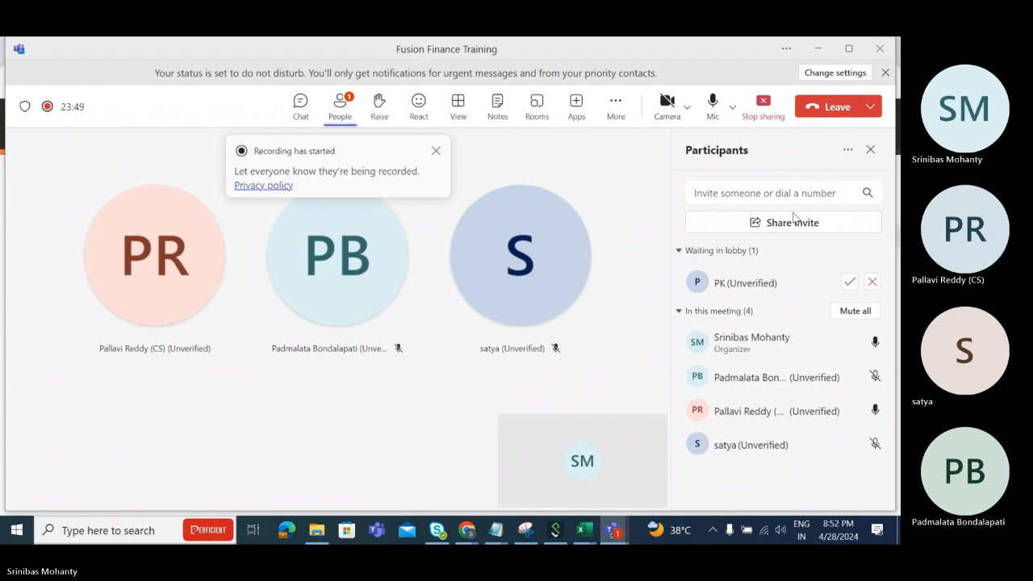
left_click(849, 282)
left_click(817, 49)
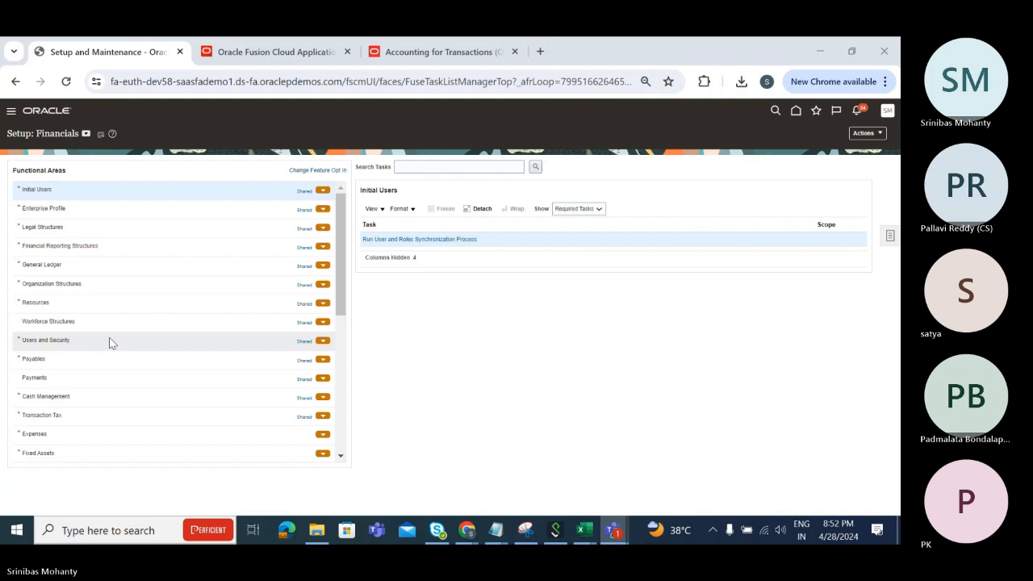
- Open the Manage Receivables System Options task of the Receivables functional area
scroll(114, 351, "down", 3)
left_click(89, 331)
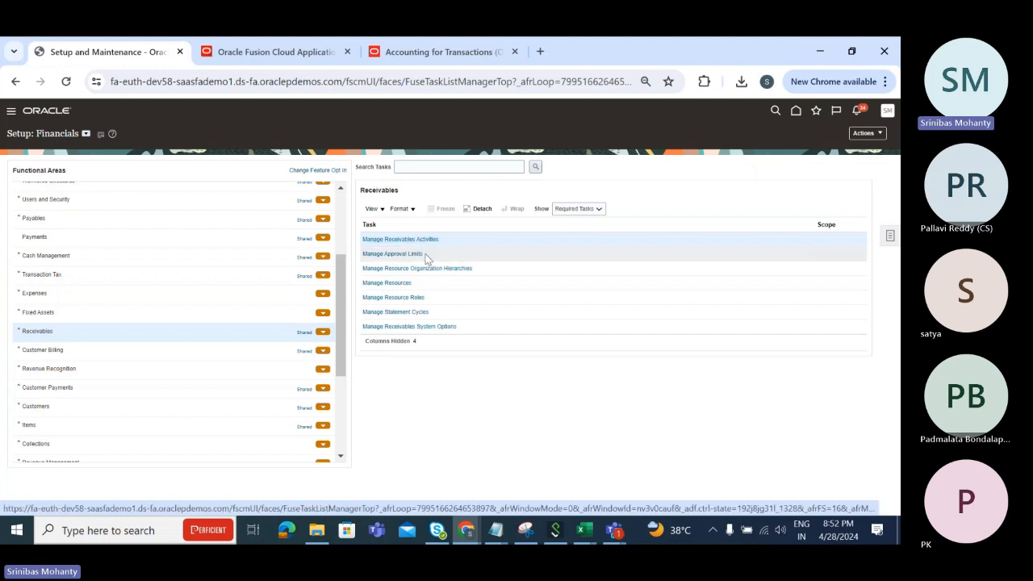
left_click(414, 326)
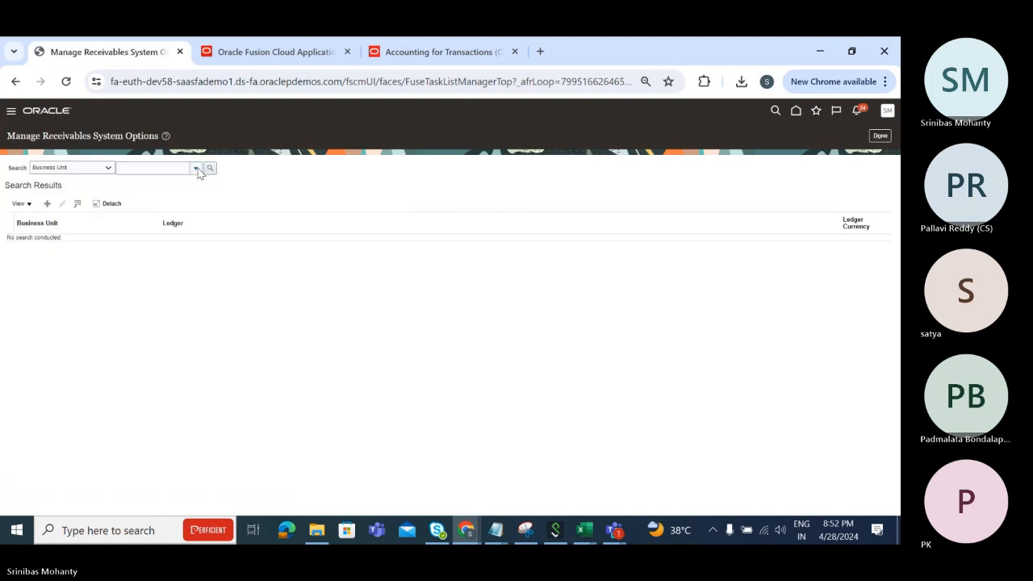
- Search the receivables system options without a business unit filter and open the record for US1 Business Unit
left_click(198, 170)
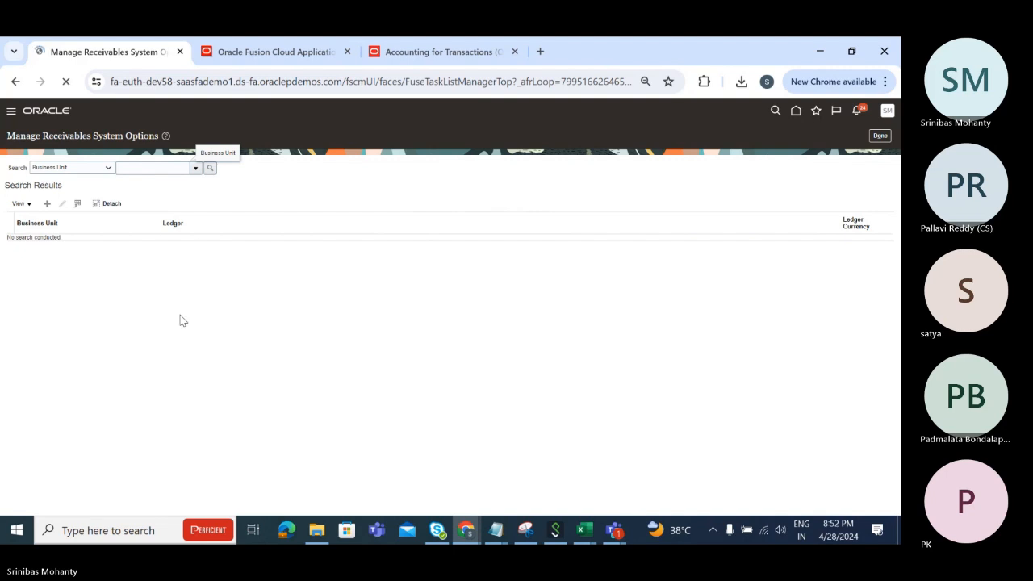
left_click(211, 169)
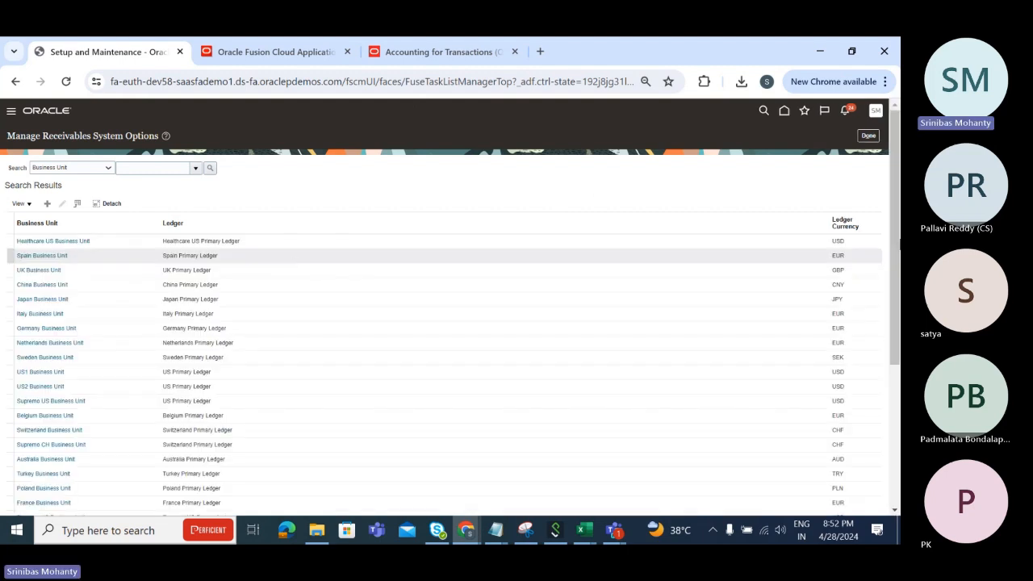
scroll(387, 455, "down", 5)
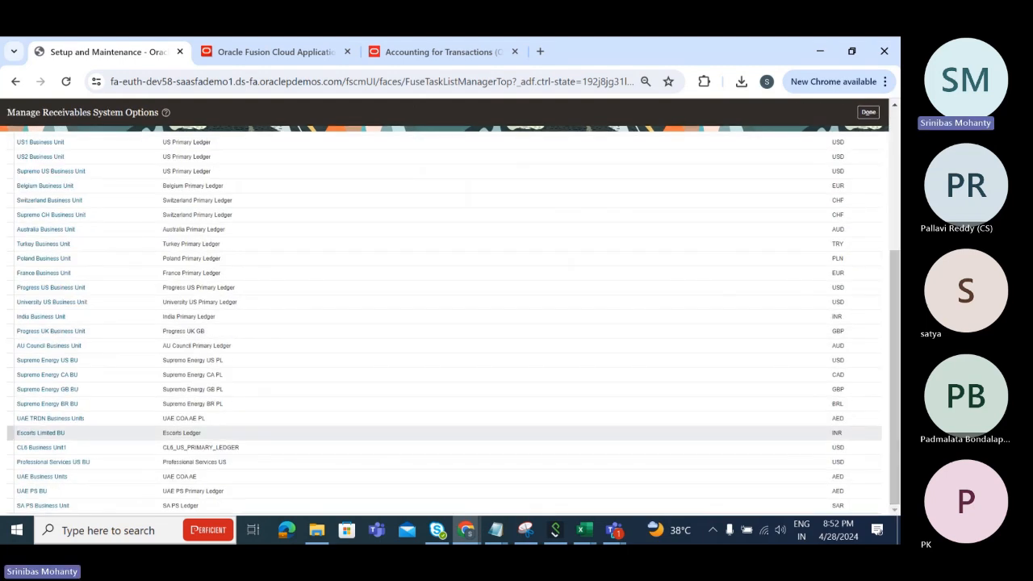
scroll(110, 405, "up", 1)
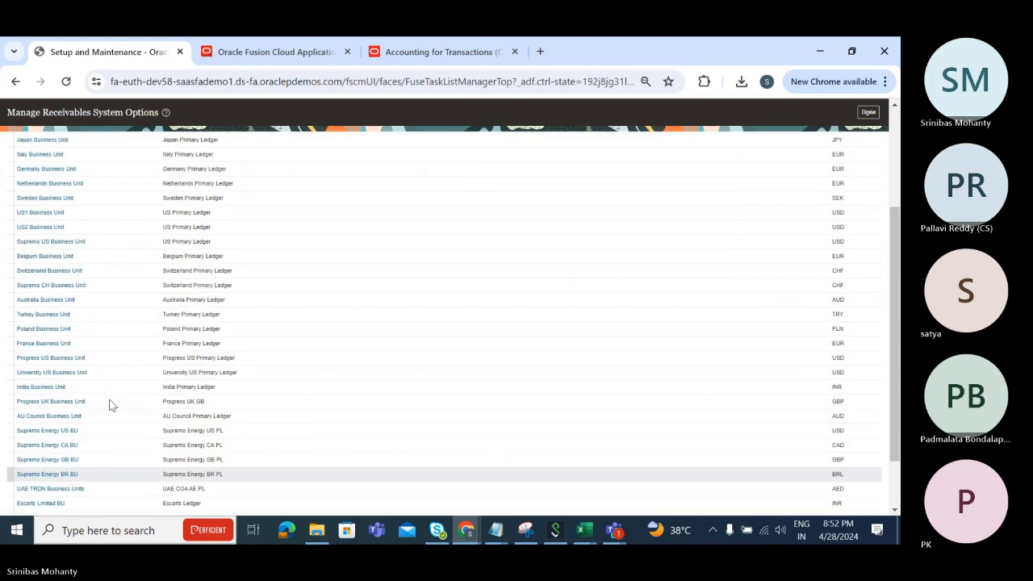
left_click(37, 213)
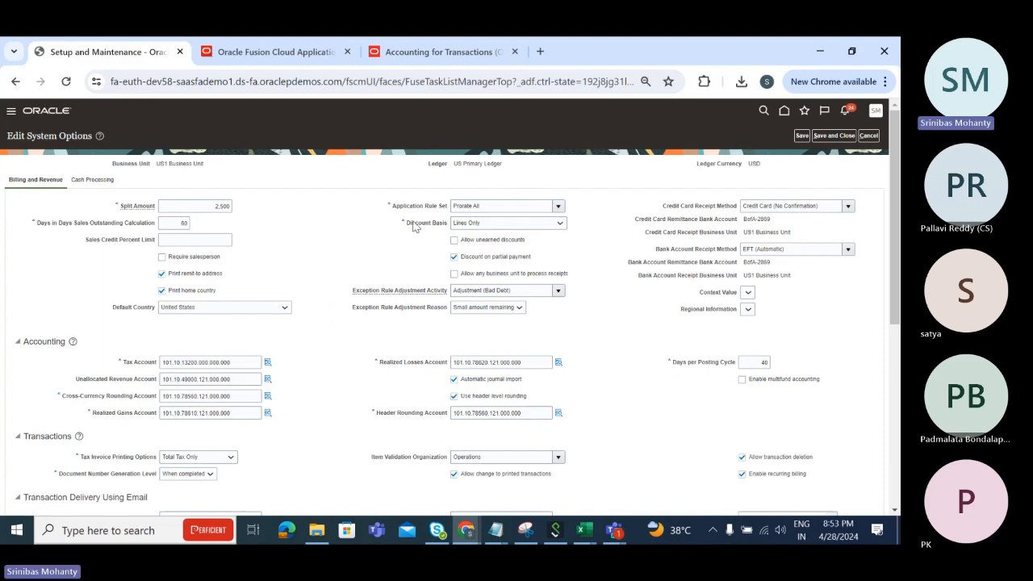
- Examine the late charge settings for assessing charges, the interest invoice and debit memo transaction types, and the interest charge activity
scroll(2, 311, "down", 5)
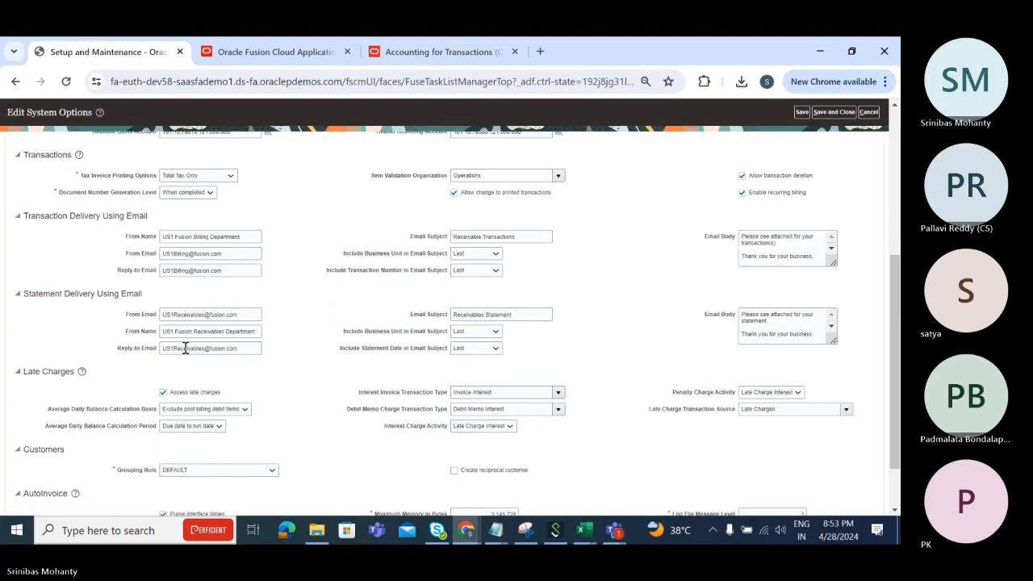
scroll(185, 348, "down", 1)
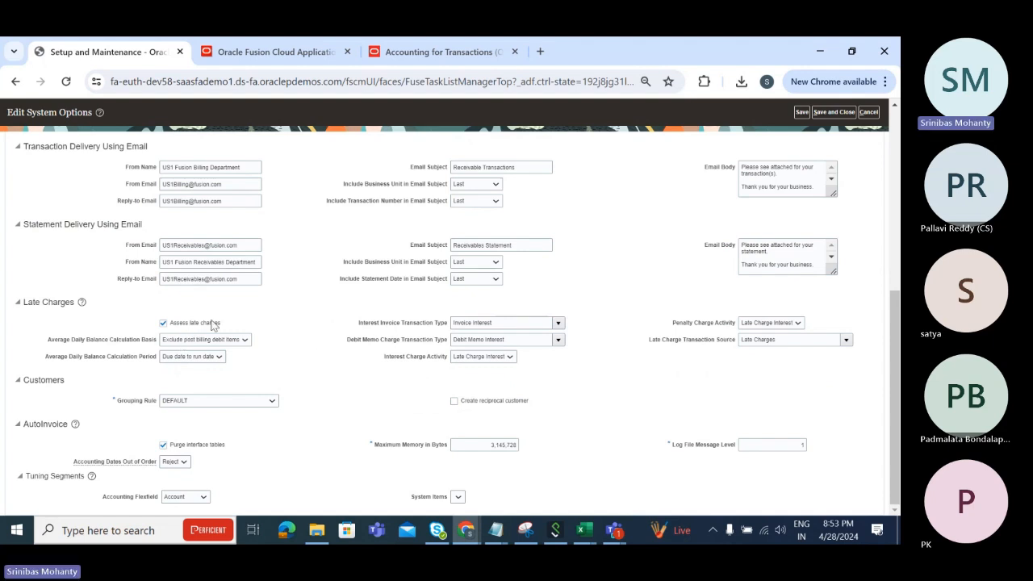
left_click_drag(229, 327, 160, 328)
left_click(359, 331)
left_click_drag(364, 327, 456, 317)
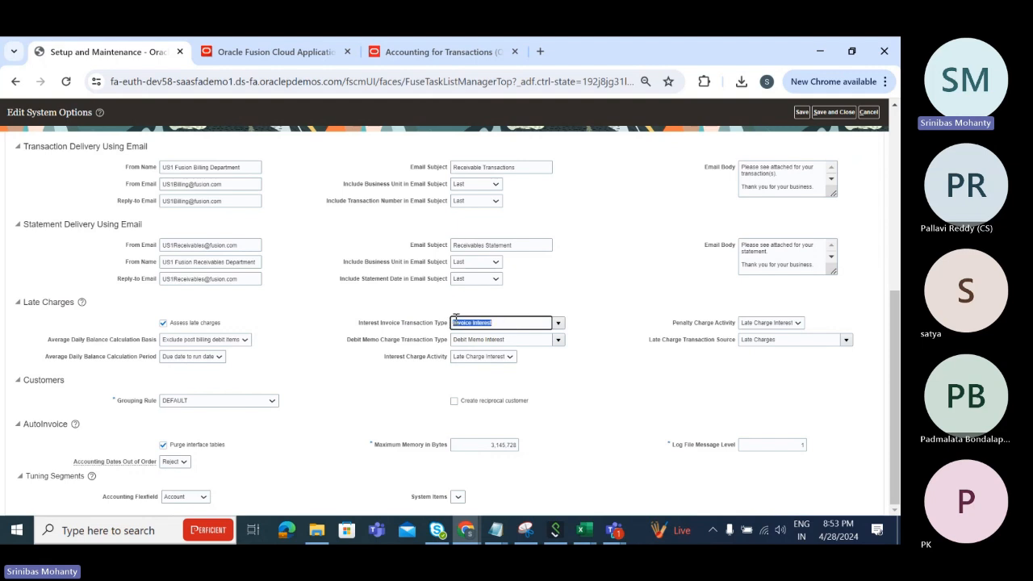
left_click(512, 324)
left_click_drag(466, 324, 411, 326)
left_click(353, 368)
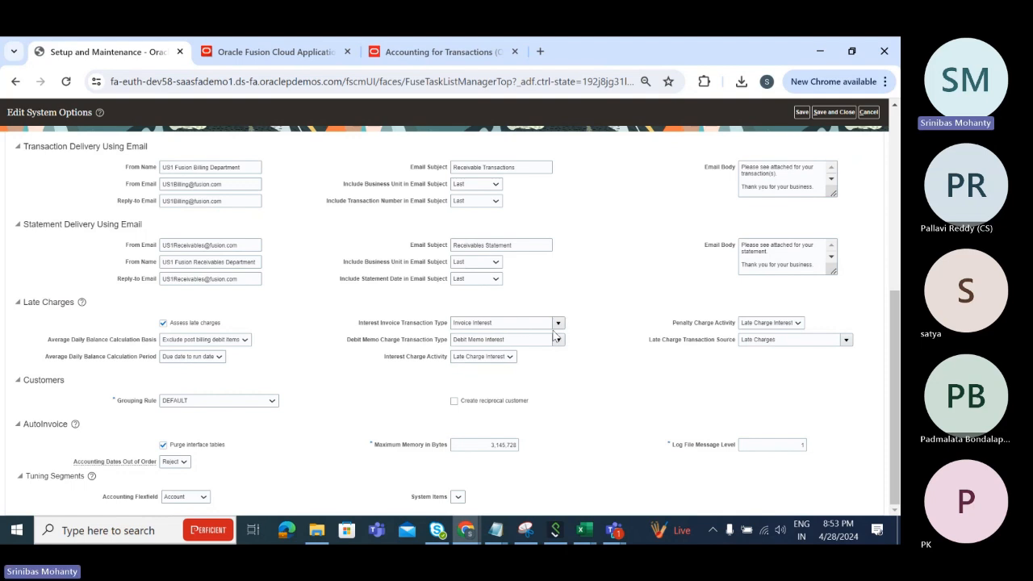
triple_click(517, 323)
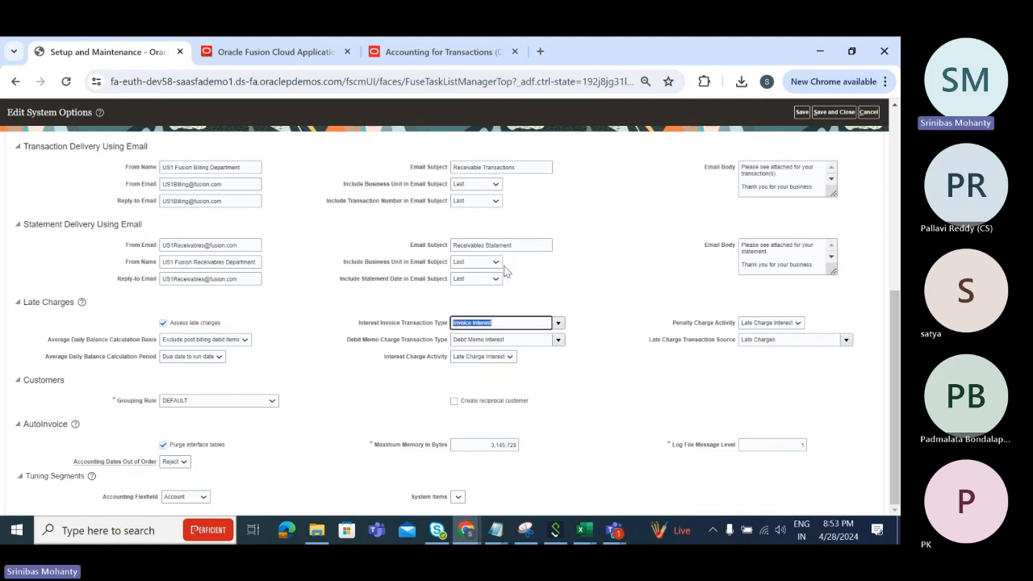
left_click(502, 323)
left_click(542, 341)
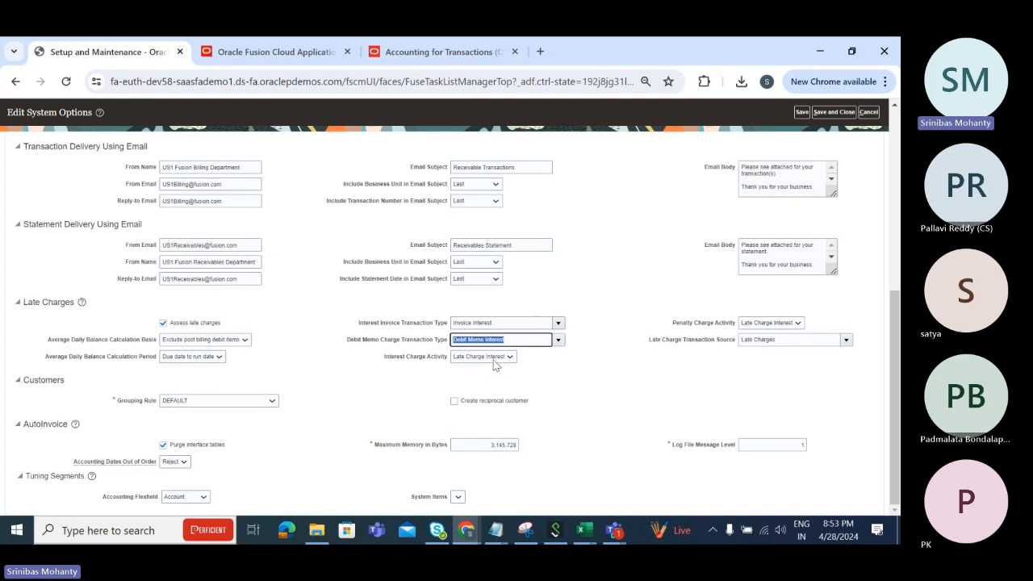
left_click(494, 360)
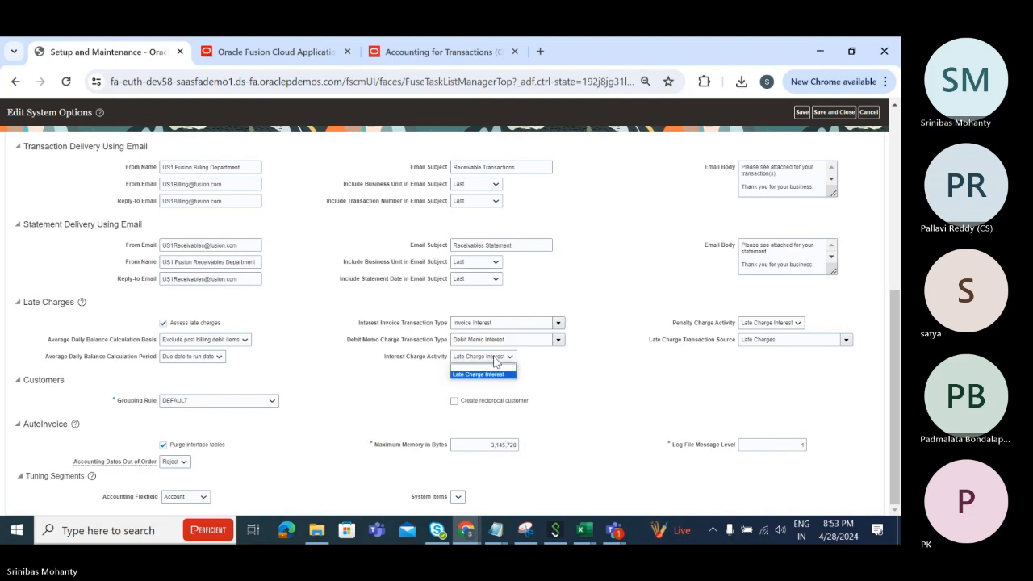
left_click_drag(357, 325, 447, 324)
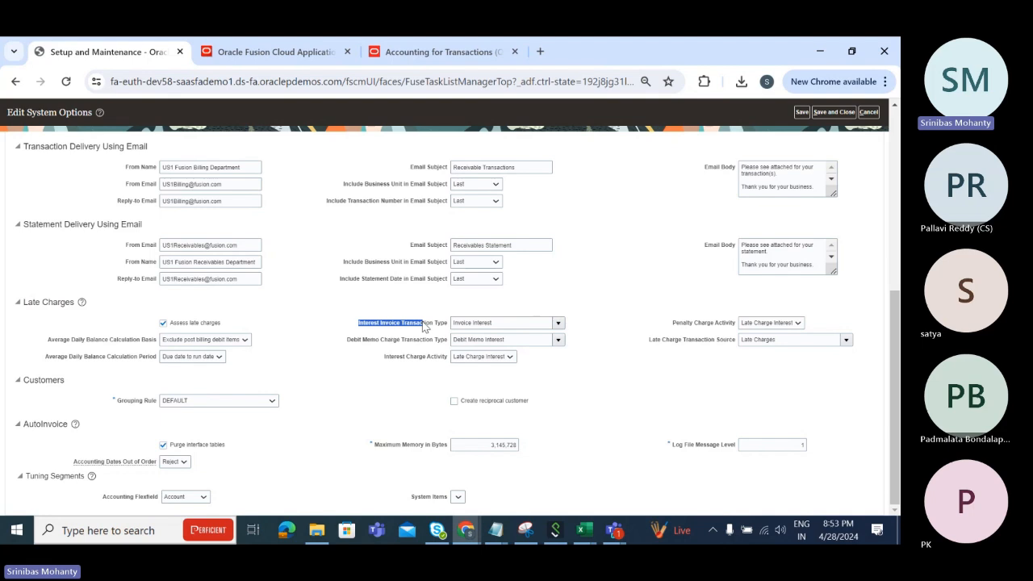
- Examine the Interest Charge Activity field and its available choices in the Late Charges section
left_click_drag(384, 355, 448, 365)
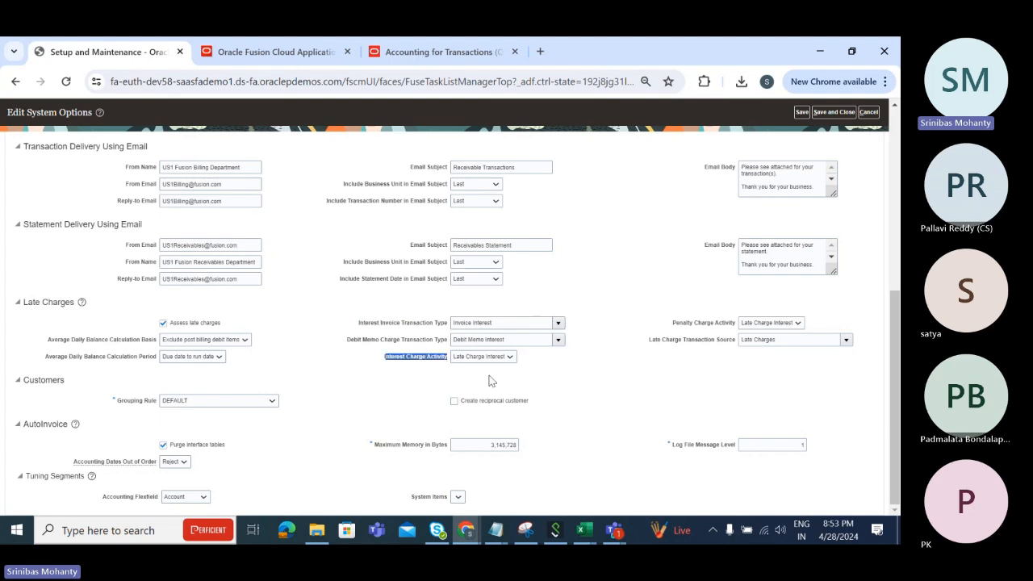
left_click(484, 361)
left_click(499, 358)
left_click(502, 360)
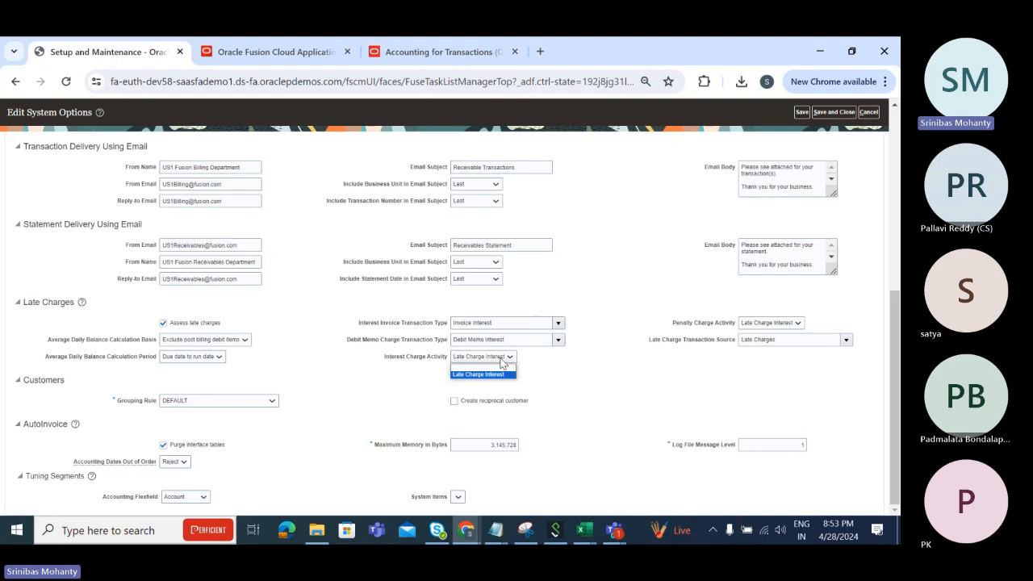
left_click(362, 372)
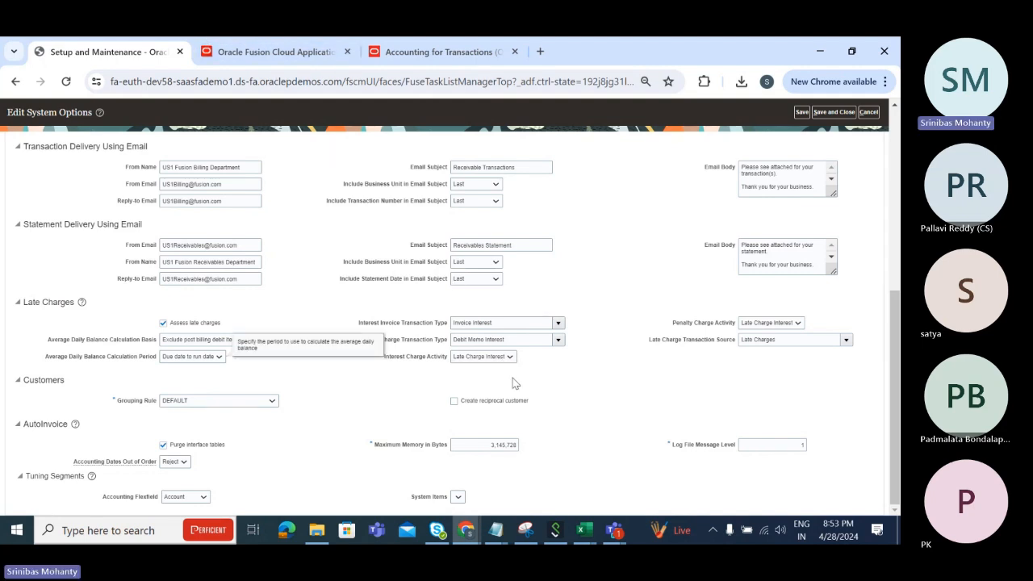
- Copy the interest invoice transaction type, Invoice Interest, into cell C139 of the Finance training workbook in Excel
left_click(607, 536)
mouse_move(582, 530)
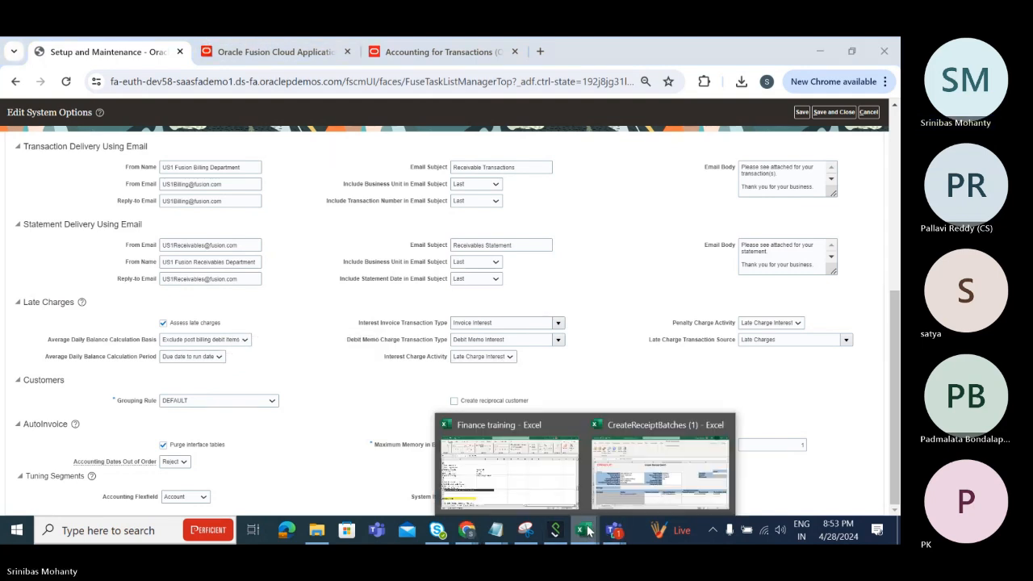
left_click(536, 477)
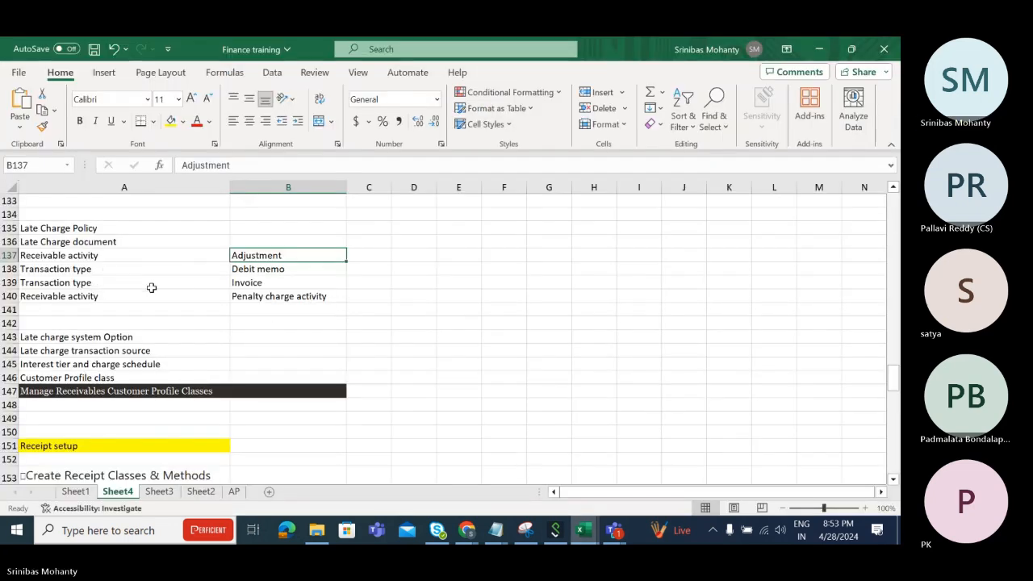
key("alt+Tab")
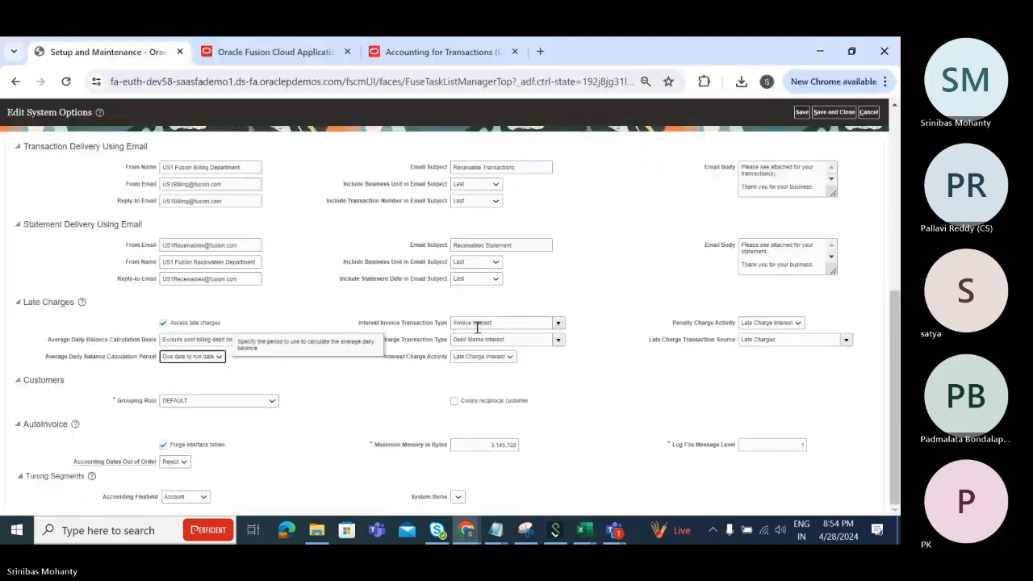
key("Tab")
key("ctrl+c")
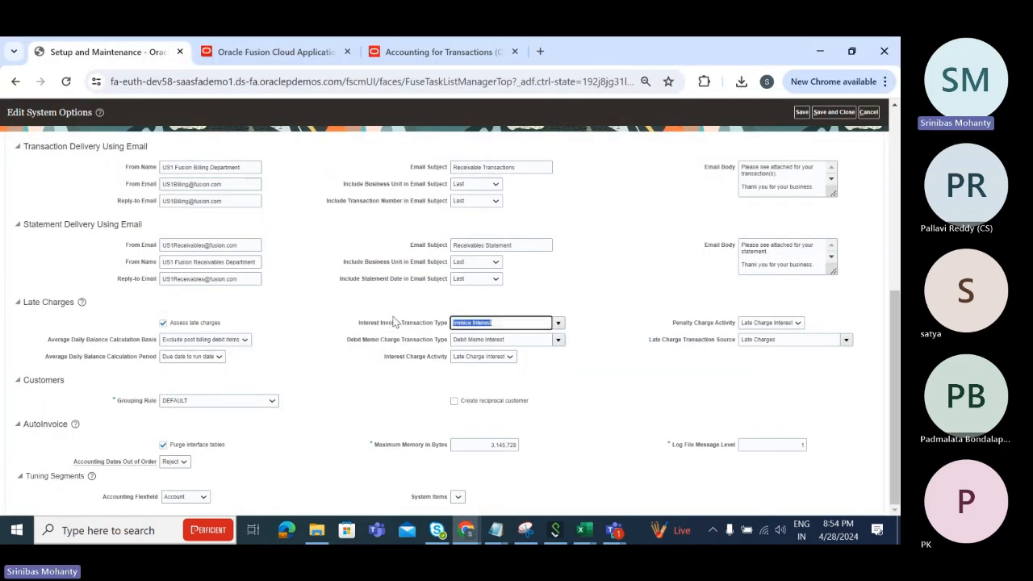
key("alt+Tab")
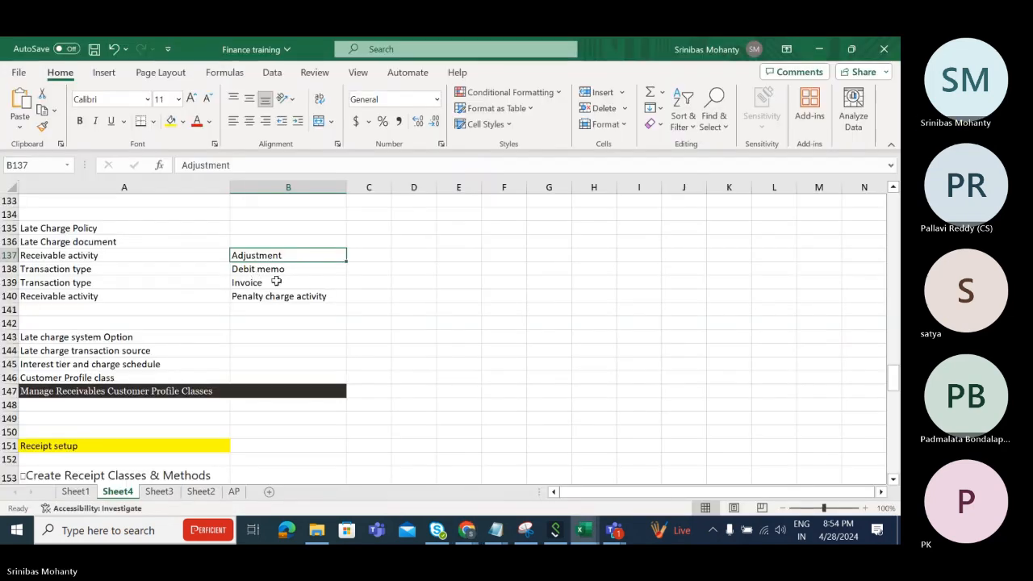
left_click(377, 269)
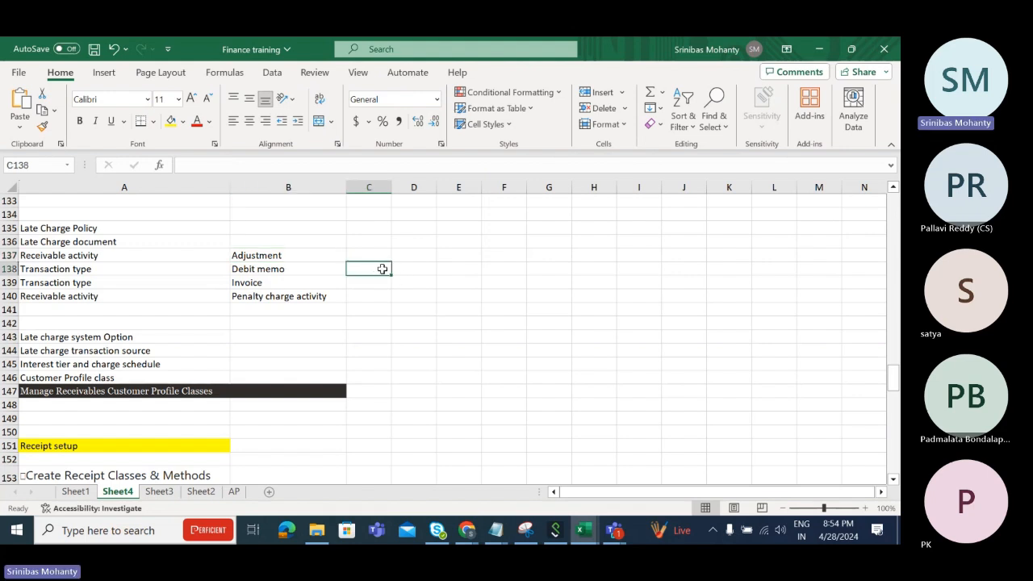
left_click(379, 283)
key("ctrl+v")
- Copy the debit memo charge transaction type, Debit Memo Interest, from Oracle into cell C138 of the Finance training workbook
key("alt+Tab")
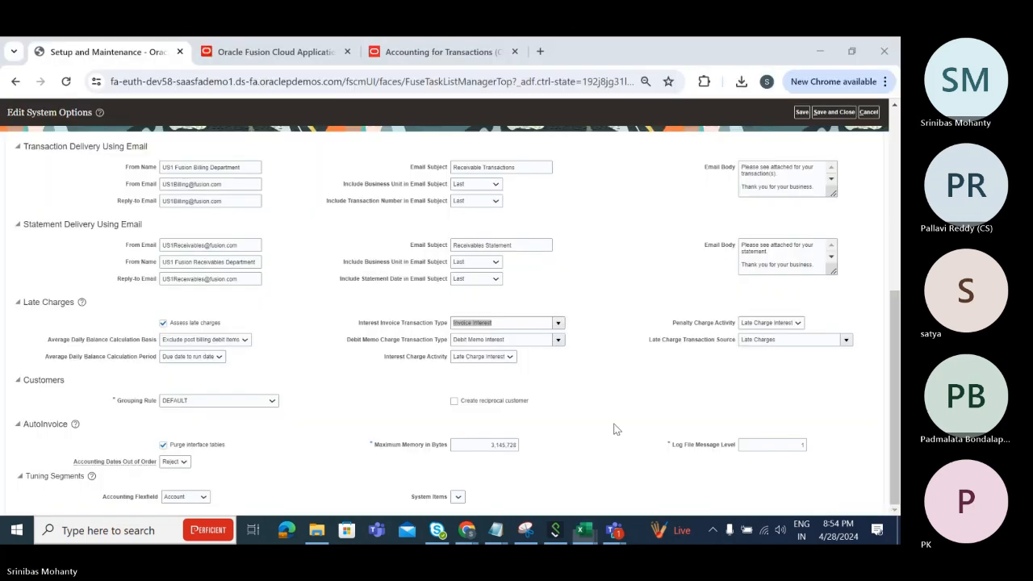
triple_click(512, 340)
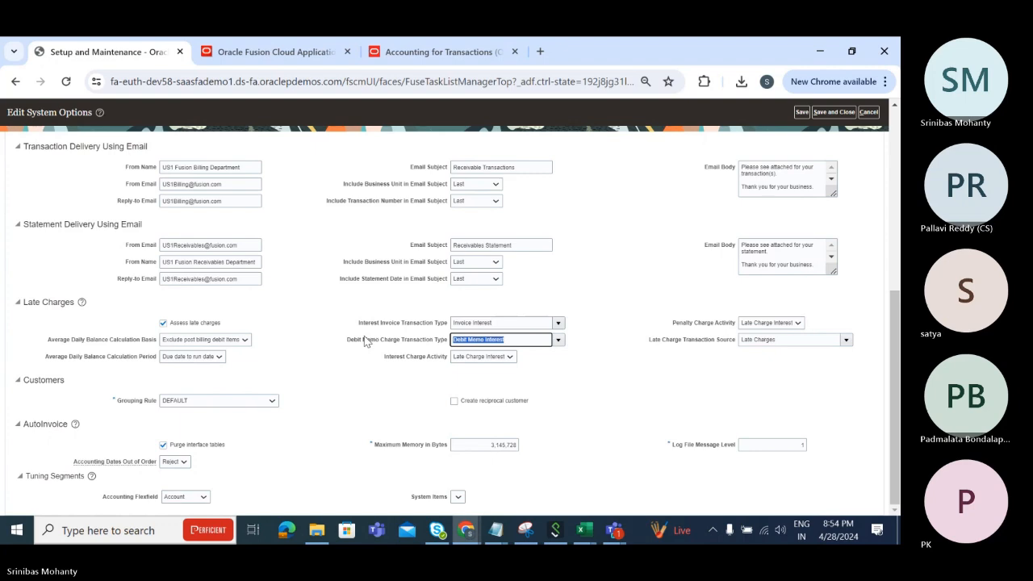
key("ctrl+c")
key("alt+Tab")
left_click(361, 270)
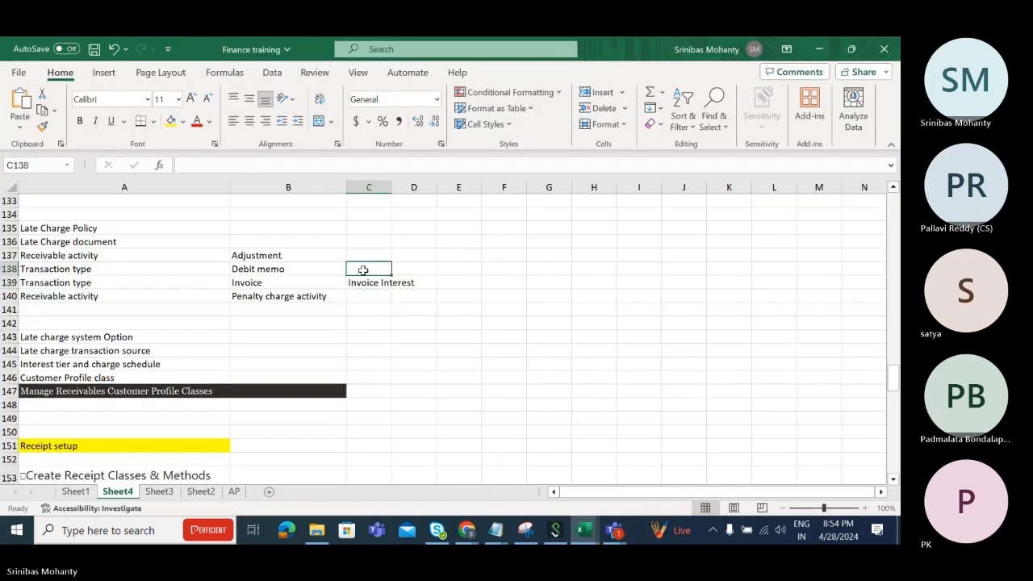
key("ctrl+v")
- Recheck the interest charge activity in Oracle and enter Late Charge Interest beside Adjustment in cell C137 of the Finance training workbook
key("alt+Tab")
left_click(455, 357)
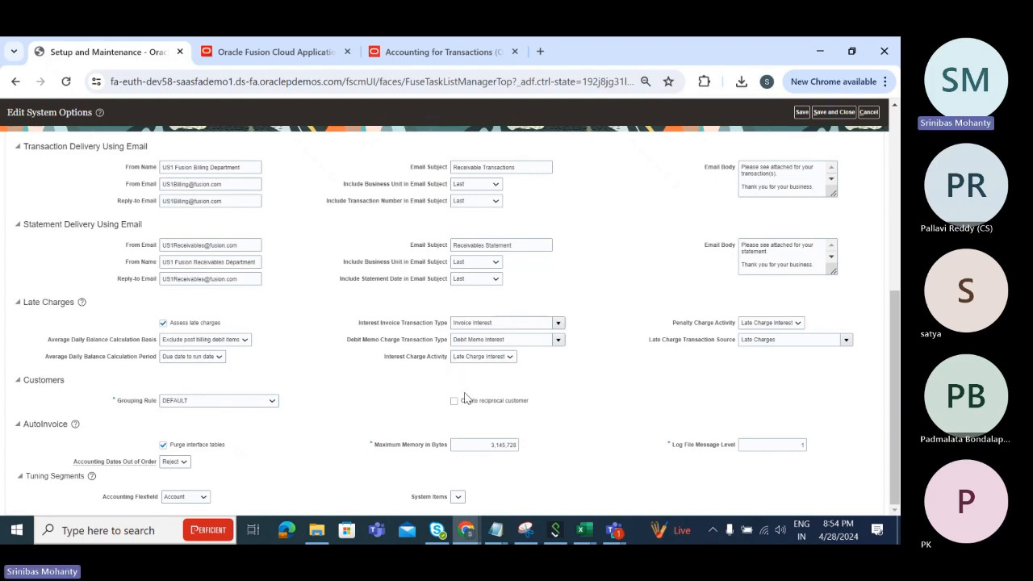
key("alt+Tab")
left_click(355, 296)
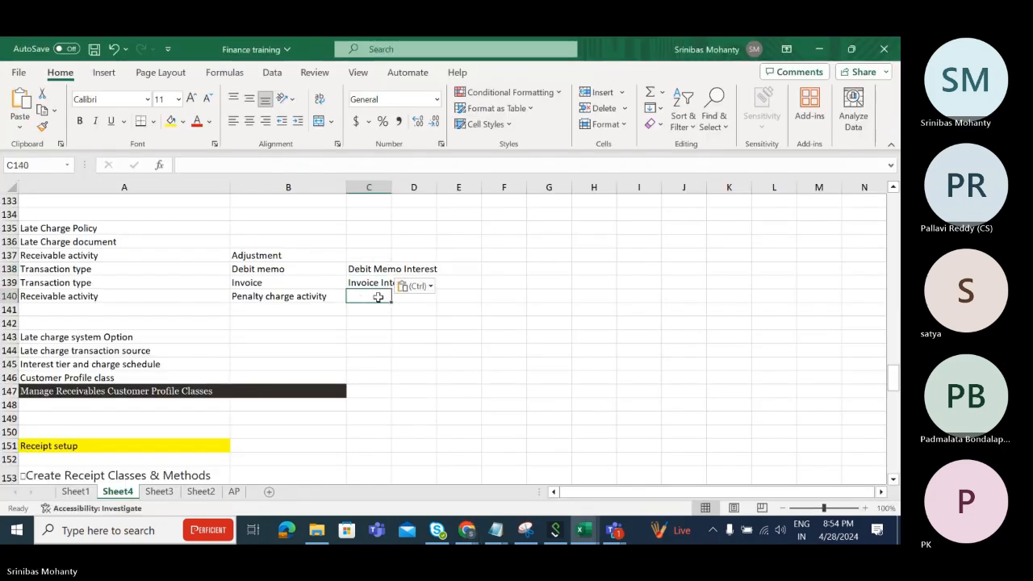
key("alt+Tab")
key("alt+Tab")
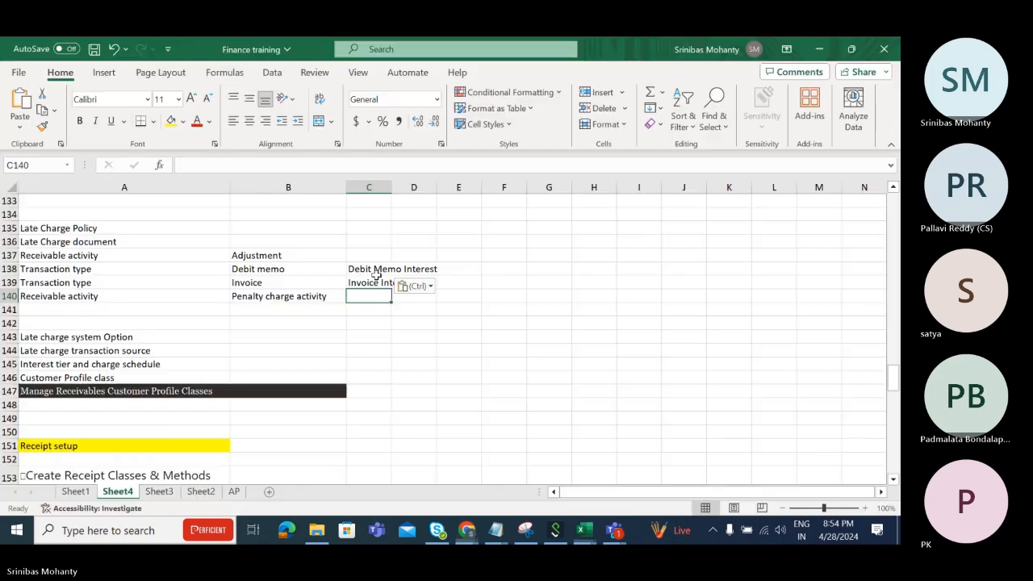
left_click(396, 254)
left_click(368, 254)
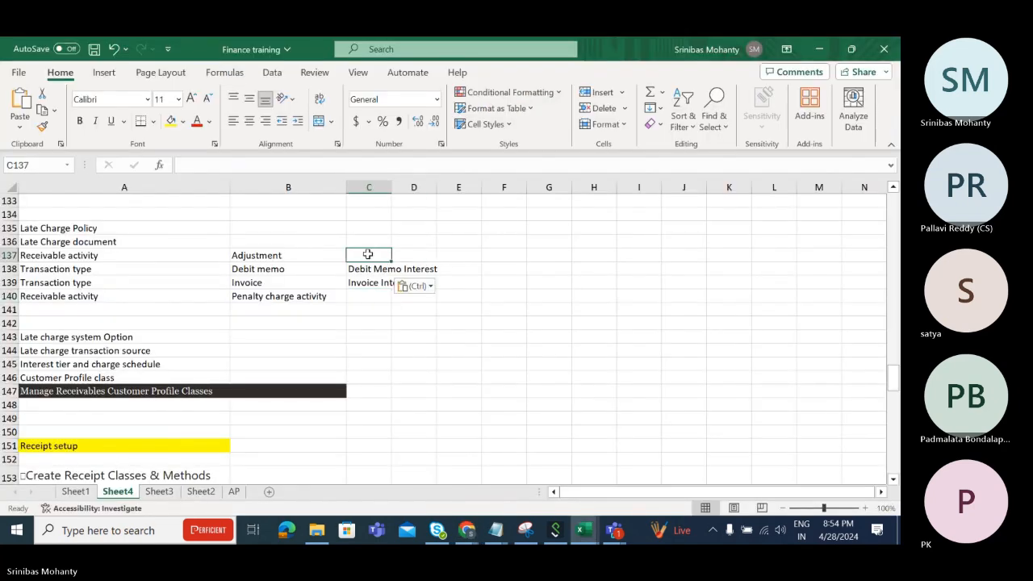
type("Late")
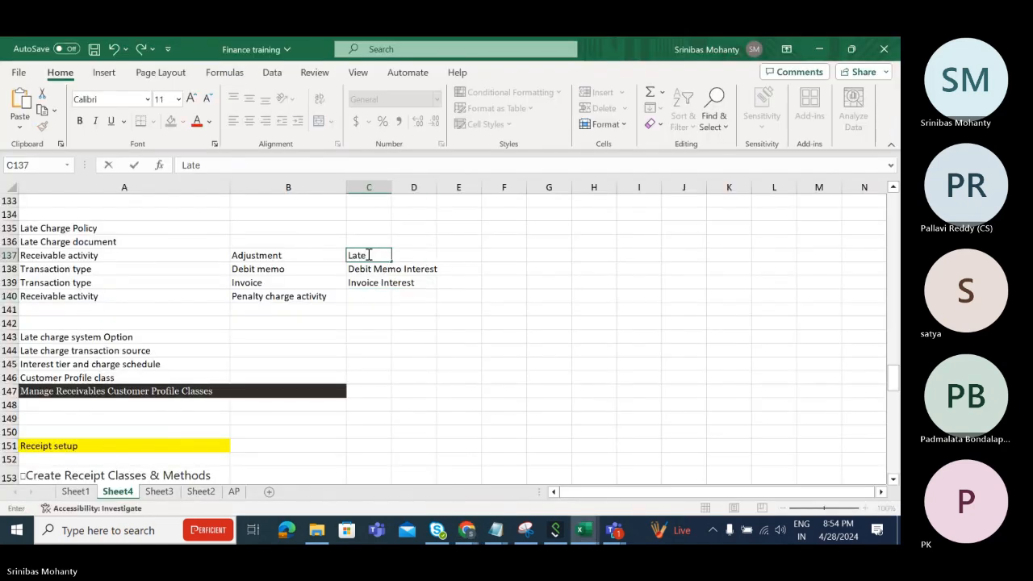
type(" Charge Interest")
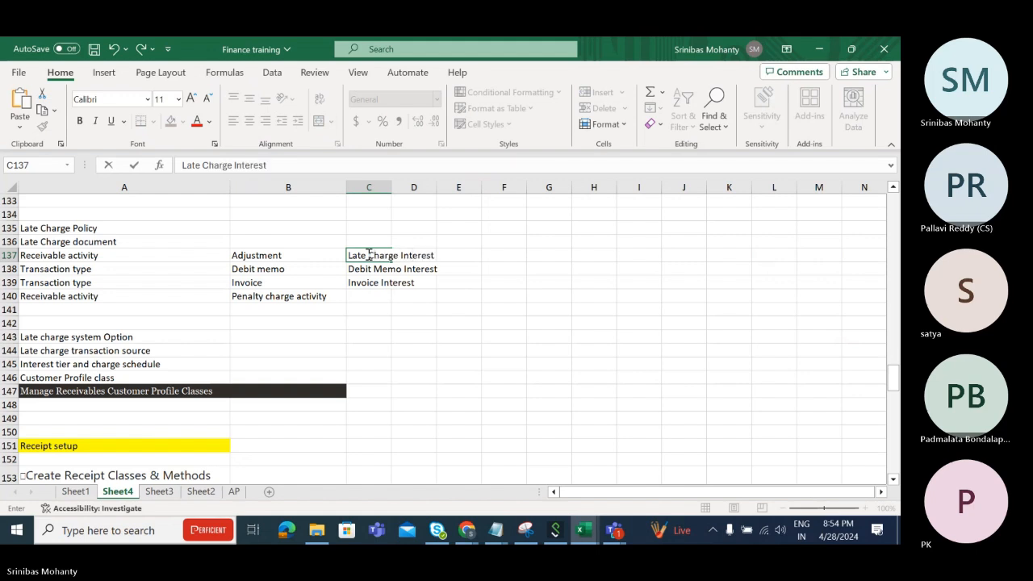
left_click(377, 351)
- Return to Oracle and review the penalty charge activity and the other sections of the US1 system options
key("alt+Tab")
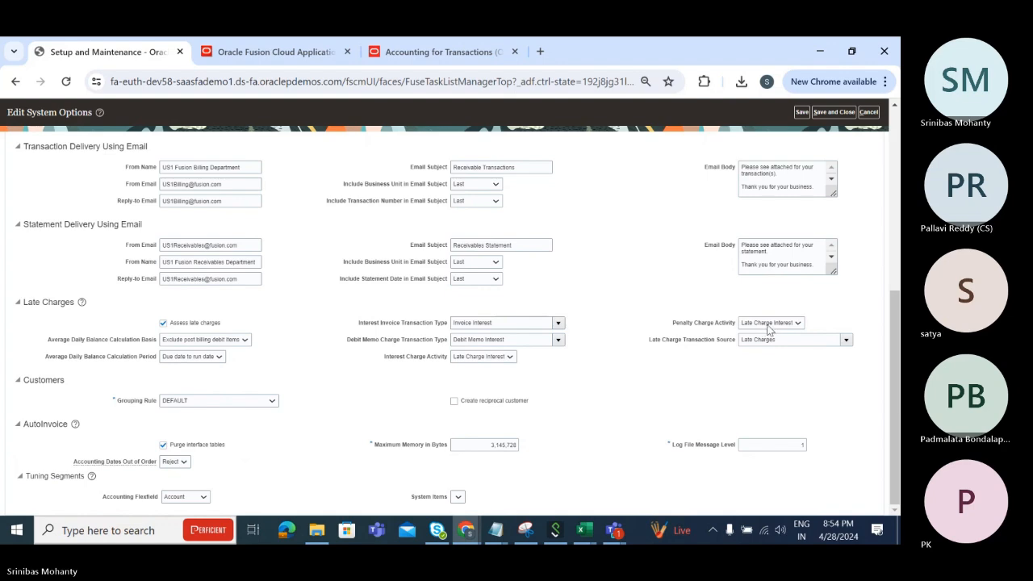
key("alt+Tab")
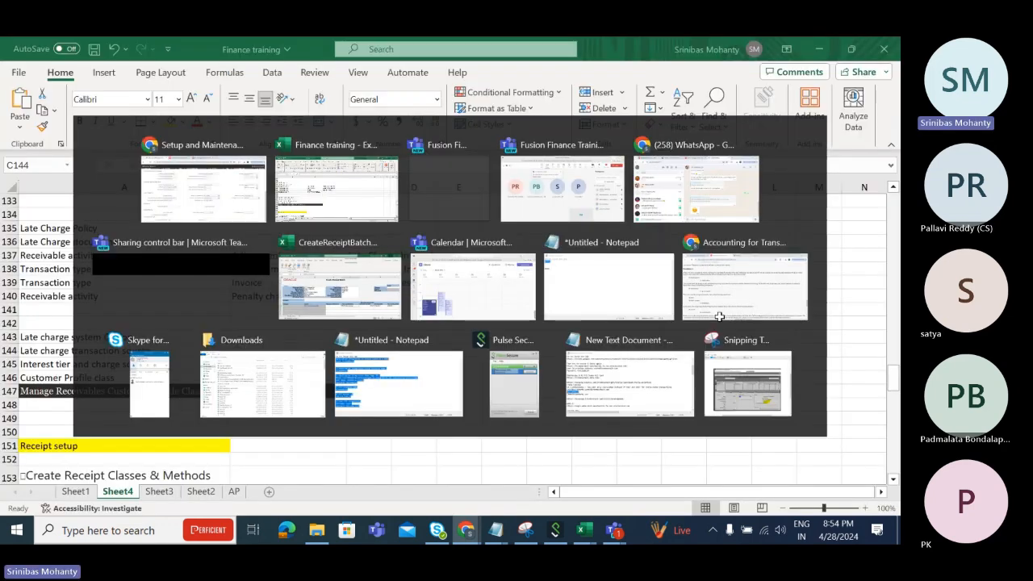
key("alt+Tab")
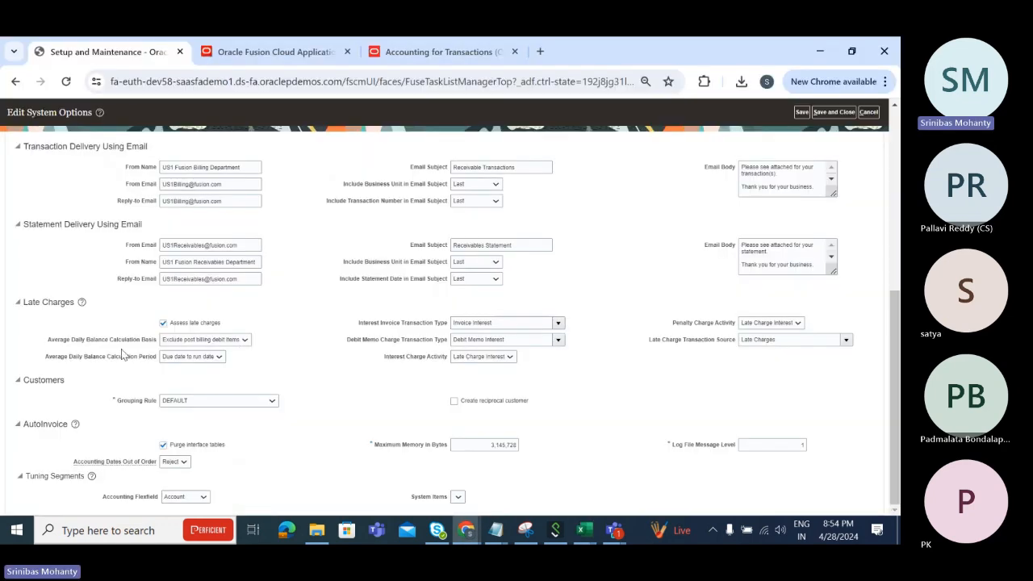
scroll(194, 375, "up", 3)
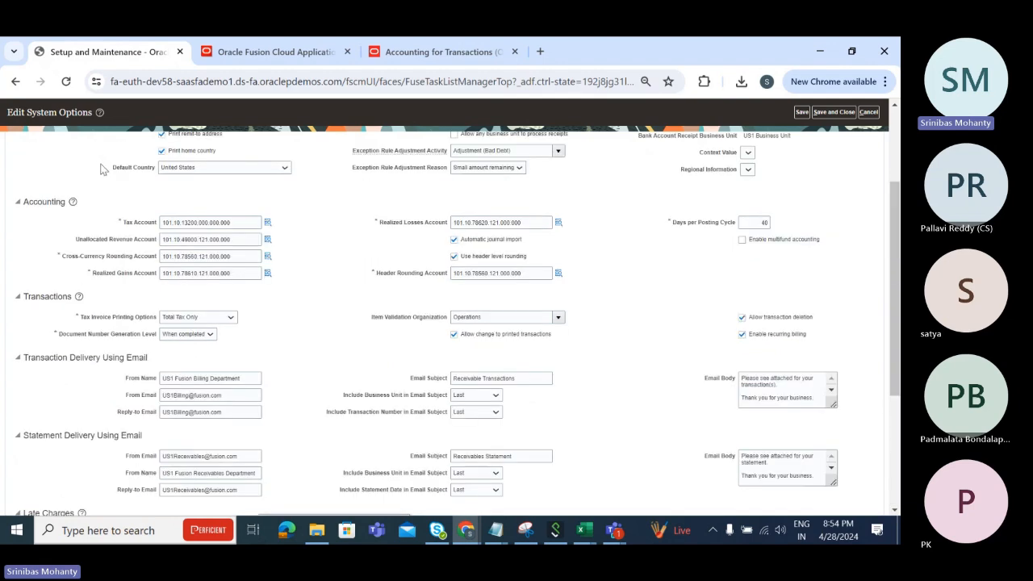
double_click(24, 115)
scroll(306, 159, "down", 3)
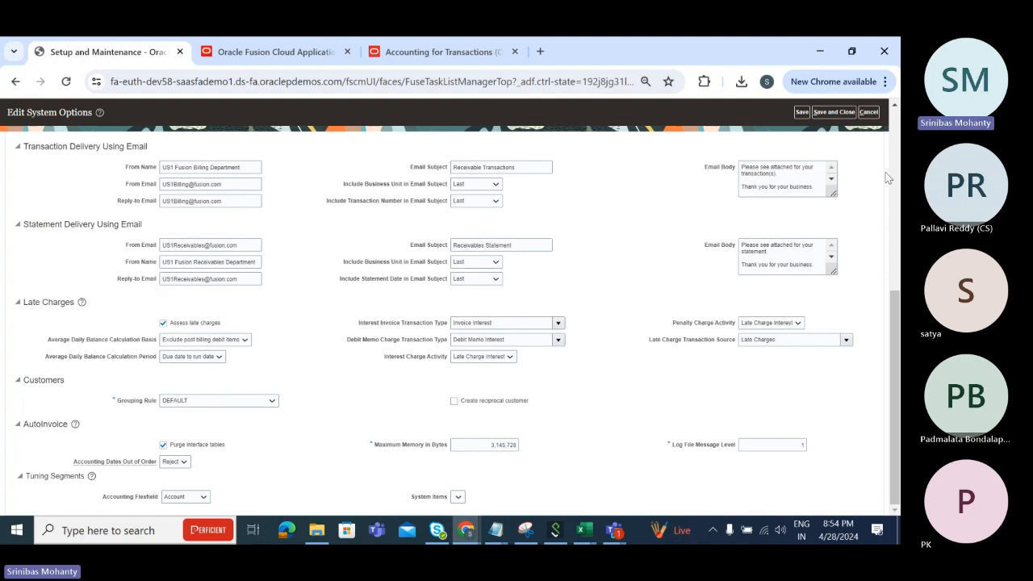
- Save and close the US1 system options, finish that task, and open the Manage Receivables Activities task
left_click(842, 115)
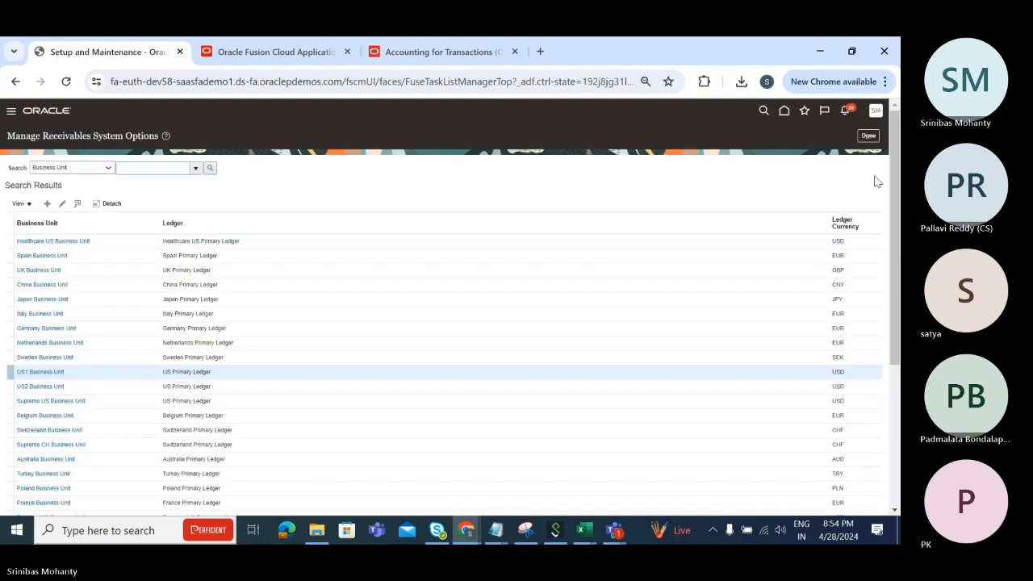
left_click(868, 136)
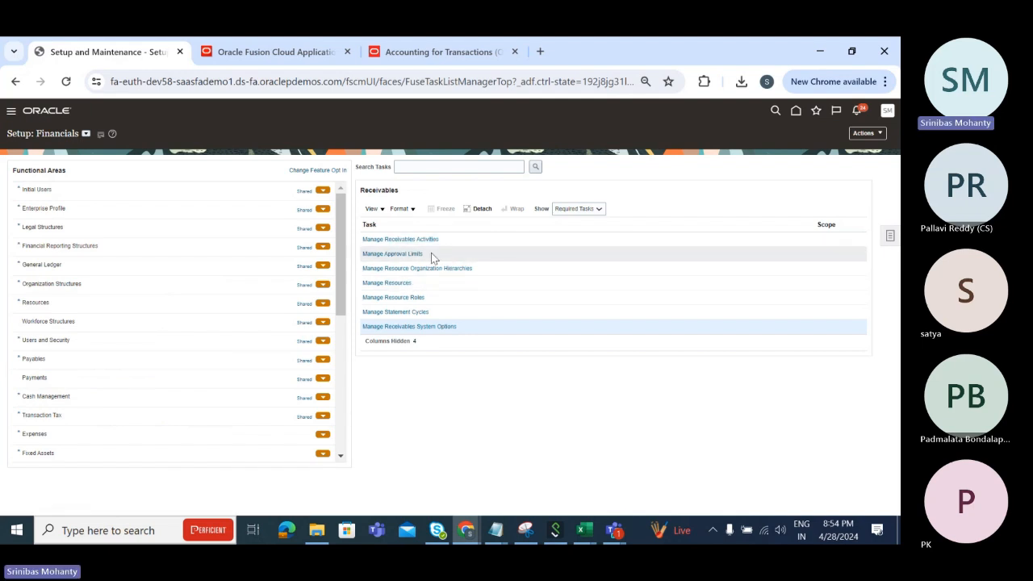
left_click(404, 240)
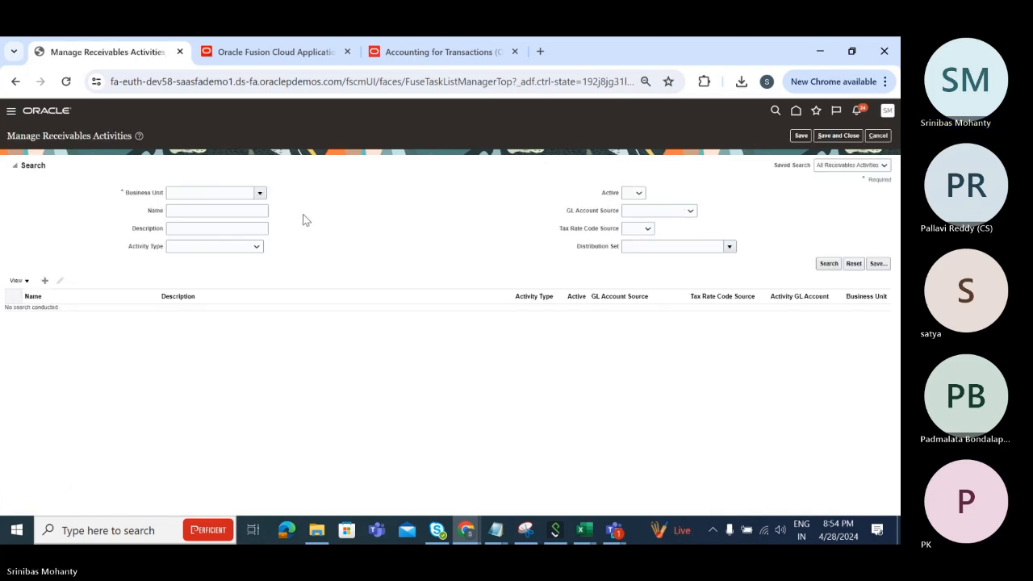
- Copy Late Charge Interest from cell C137 of the Finance training workbook into the Name filter of the receivables activities search in Oracle
key("alt+Tab")
left_click(376, 255)
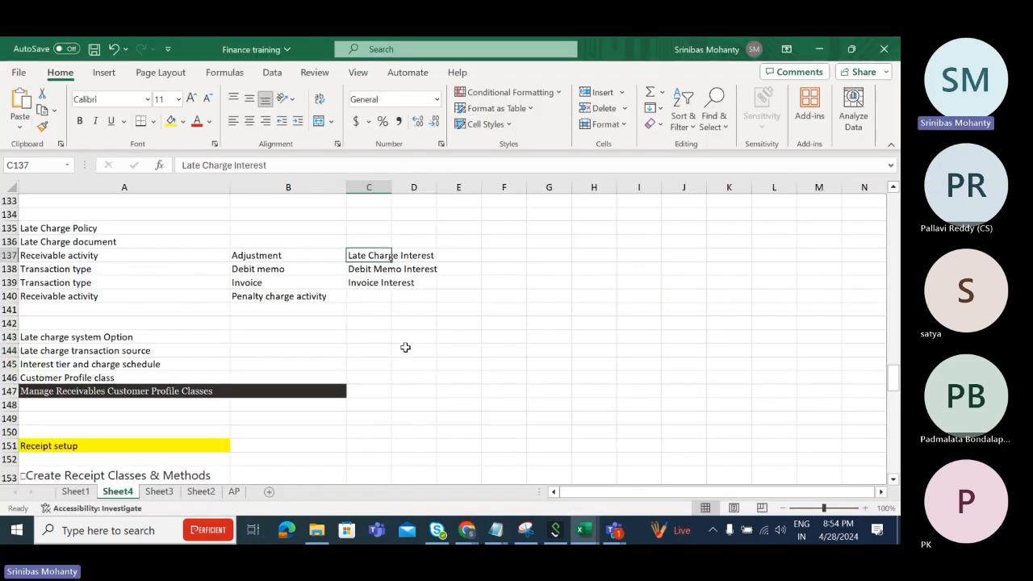
key("ctrl+c")
key("alt+Tab")
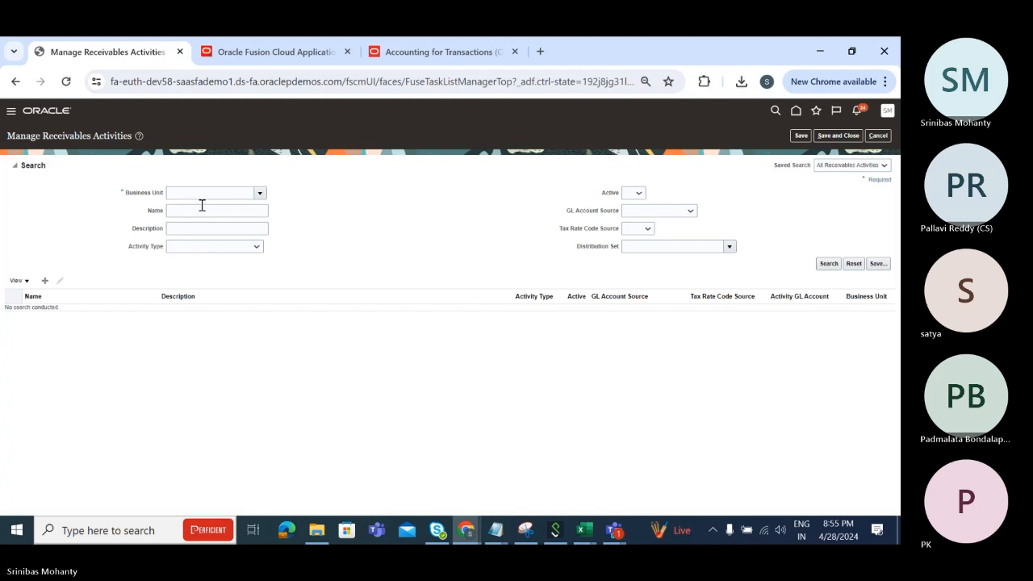
left_click(199, 209)
key("ctrl+v")
- Find business units starting with US1, filter the receivables activities search by US1 Business Unit, and run it
left_click(260, 194)
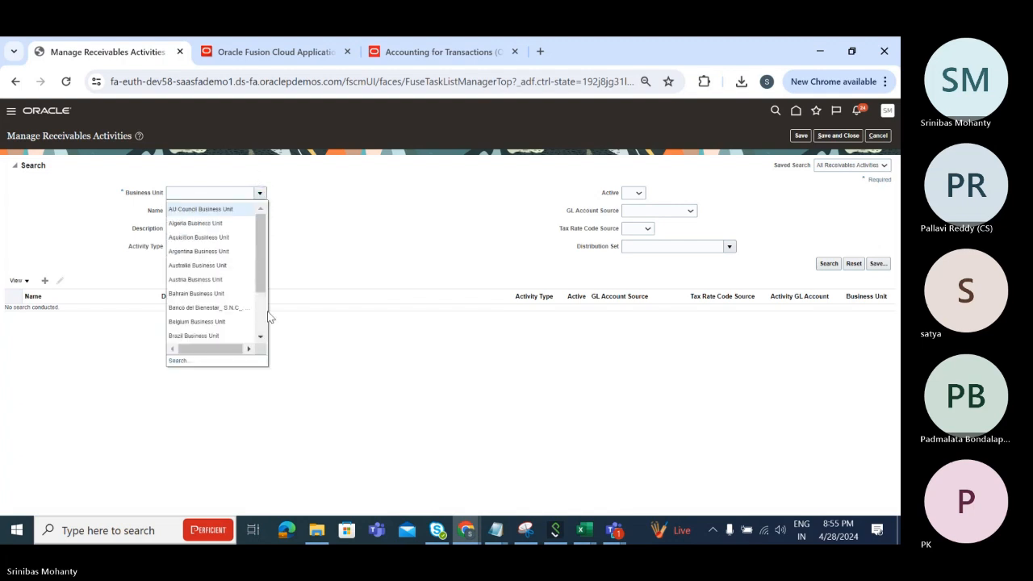
scroll(264, 280, "down", 3)
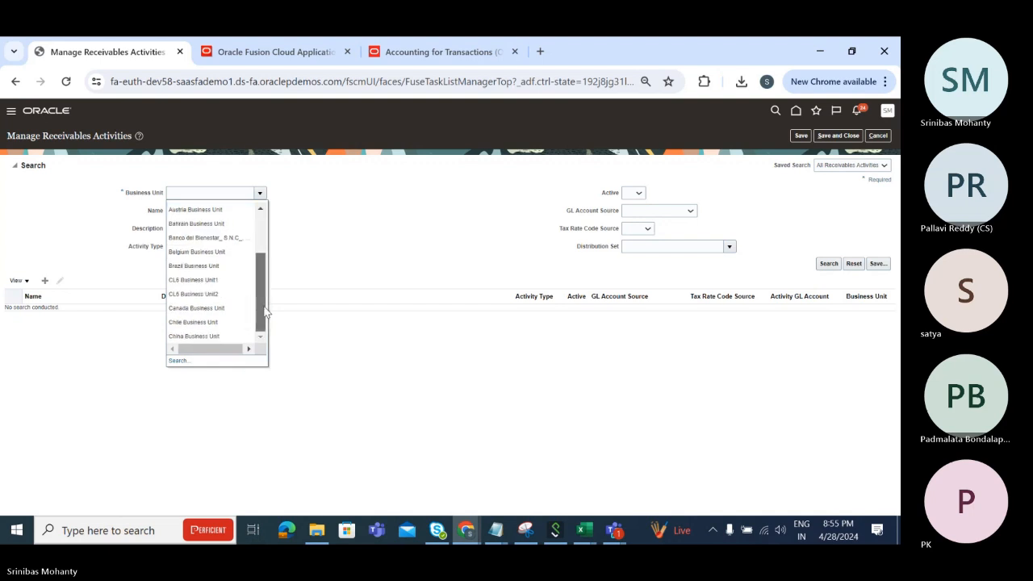
mouse_move(265, 312)
left_mouse_down()
mouse_move(264, 252)
mouse_move(266, 330)
left_mouse_up()
left_click(181, 363)
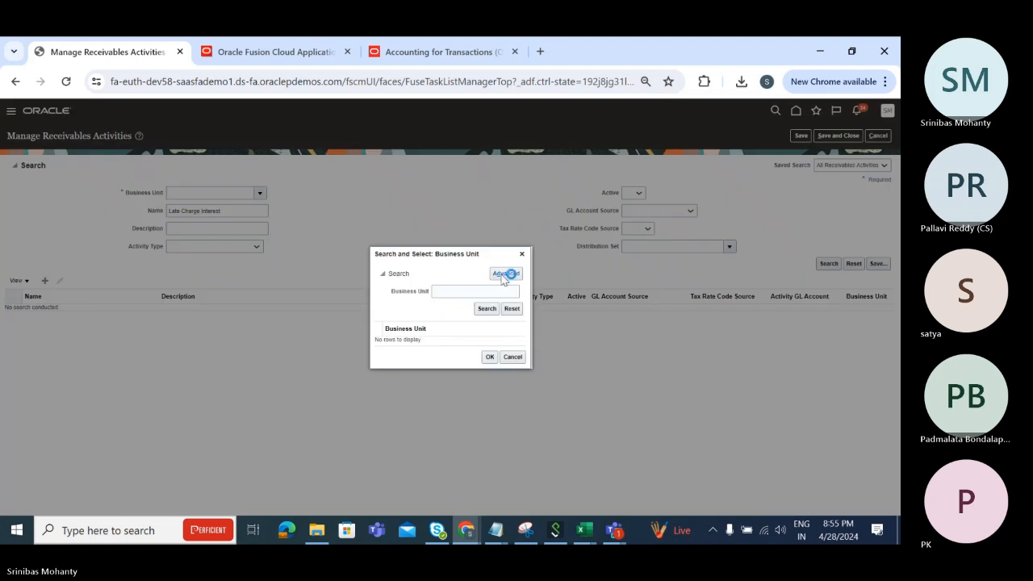
left_click(502, 274)
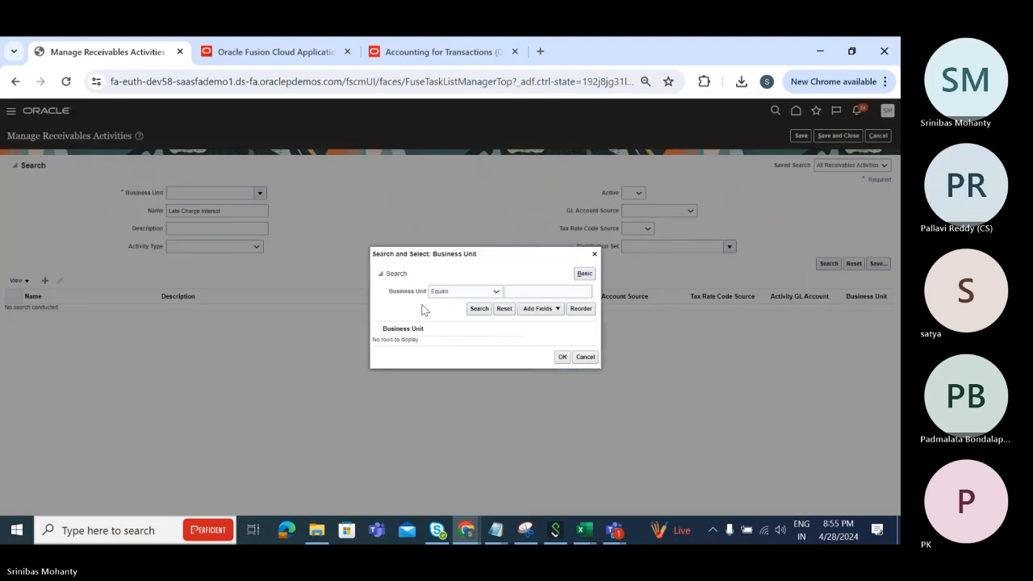
left_click(449, 292)
left_click(430, 310)
left_click(524, 291)
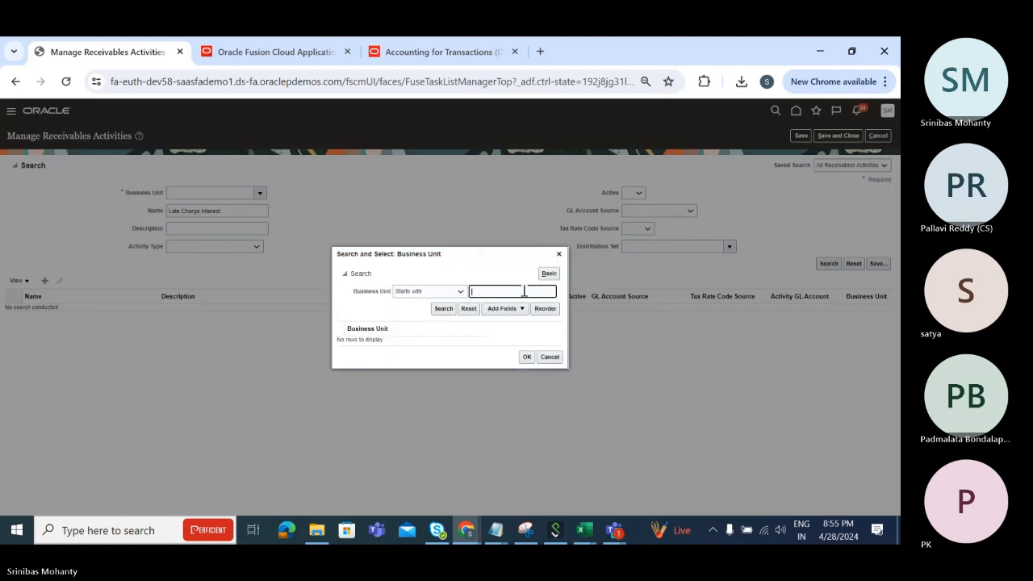
type("US1")
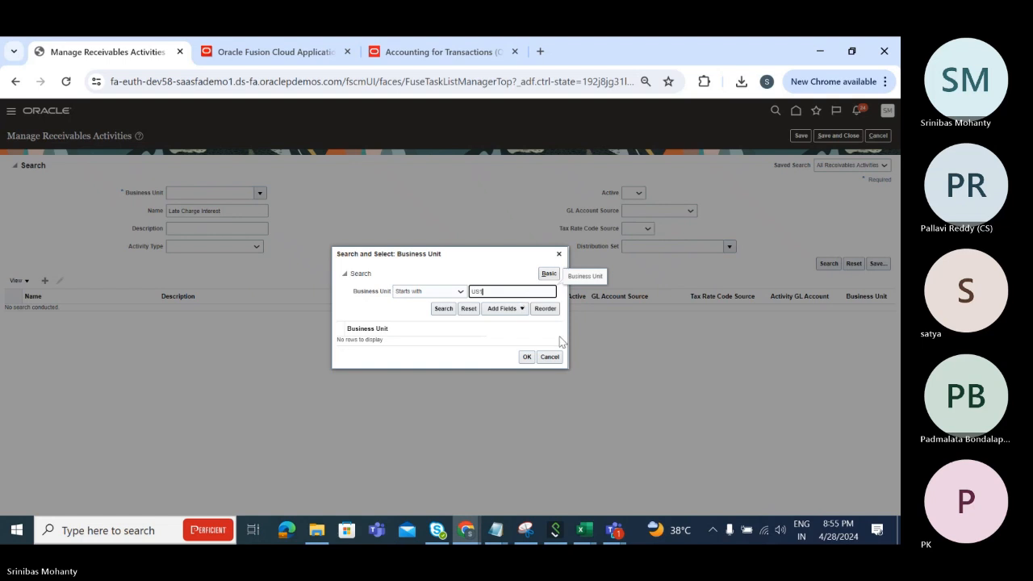
left_click(444, 308)
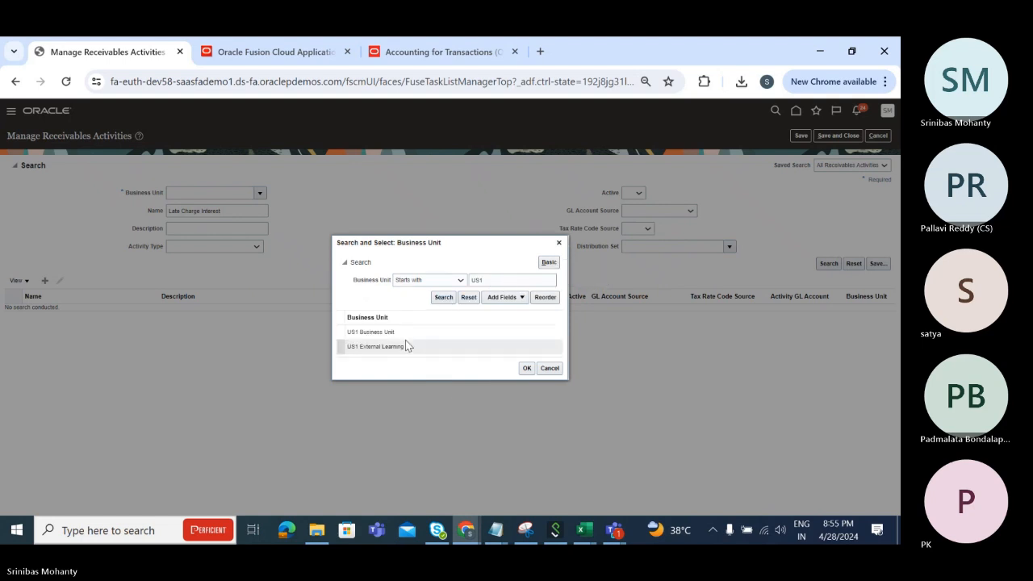
left_click(403, 332)
left_click(526, 368)
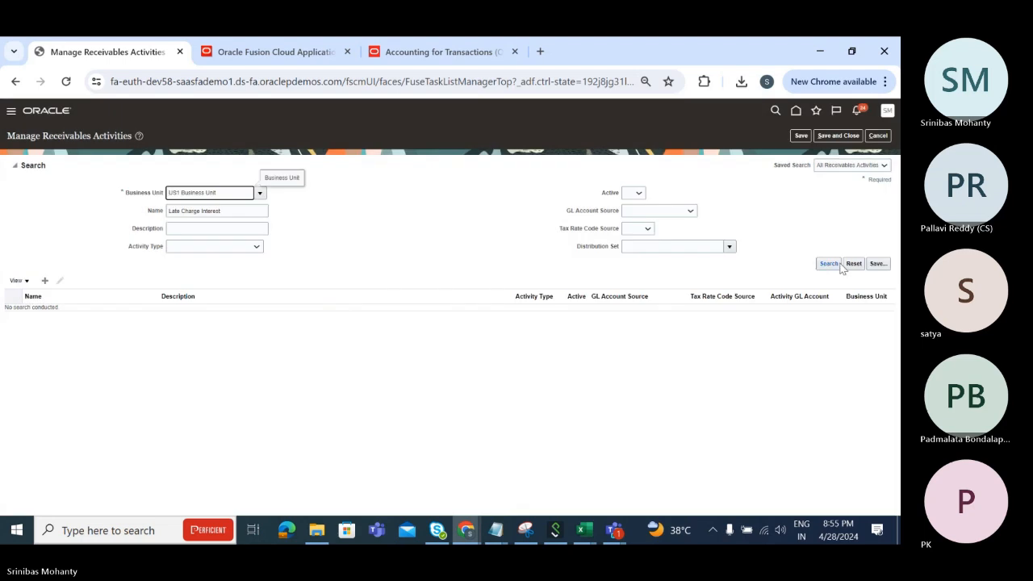
left_click(836, 264)
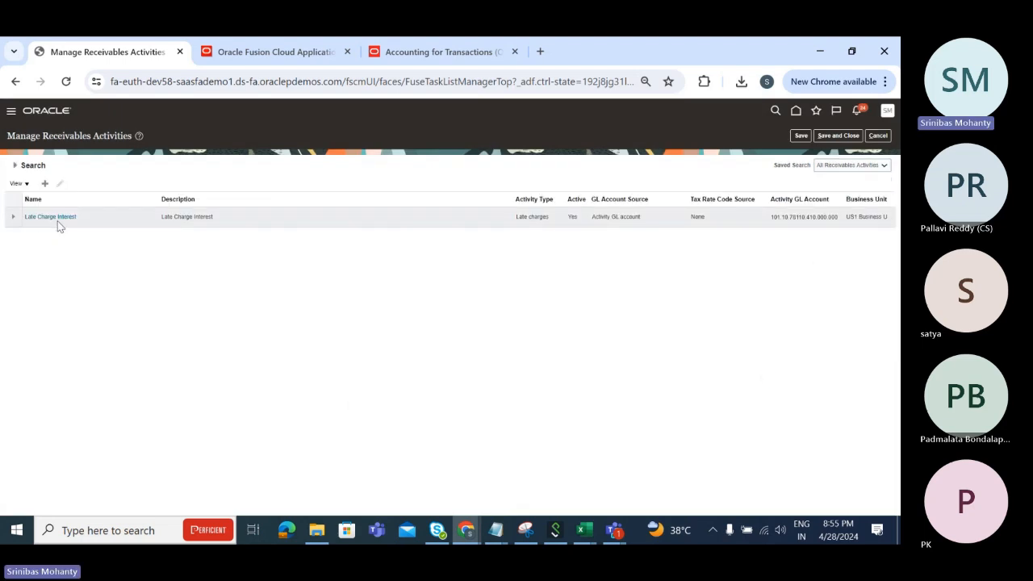
- Review the Late Charge Interest activity and its Activity GL Account, saving and closing both the activity and the Manage Receivables Activities task
left_click(58, 218)
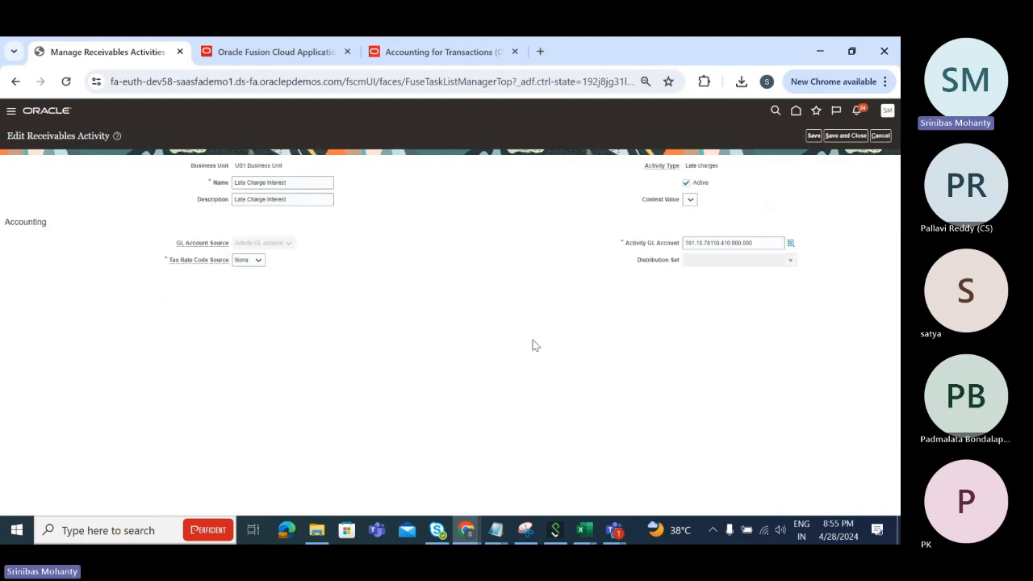
left_click_drag(758, 242, 654, 244)
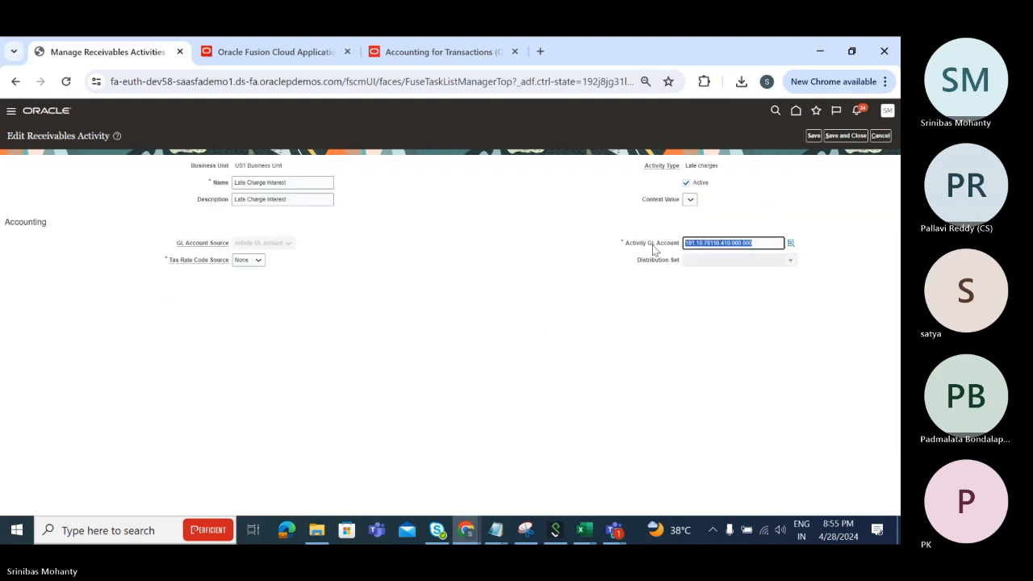
left_click(610, 377)
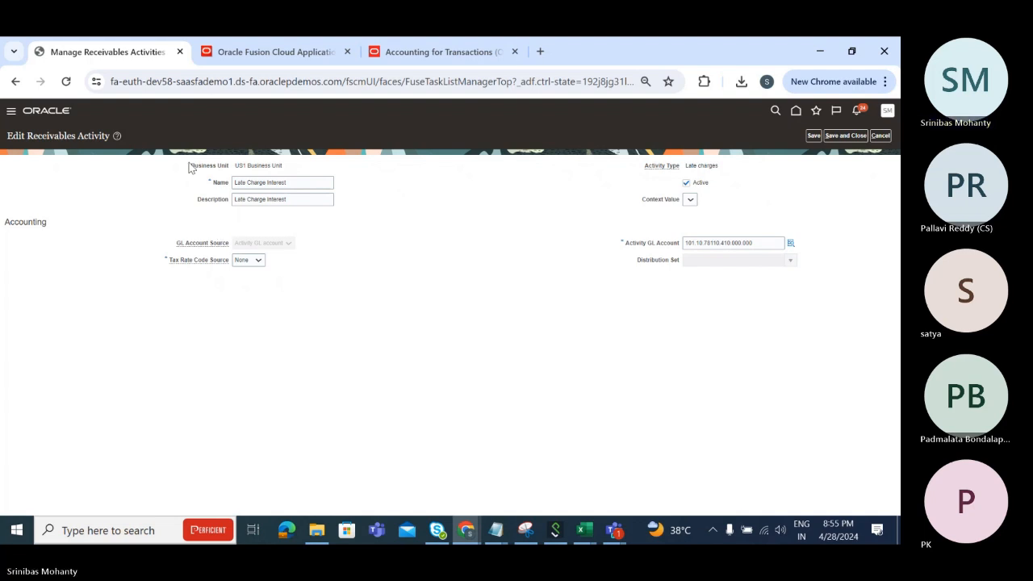
left_click_drag(10, 139, 109, 147)
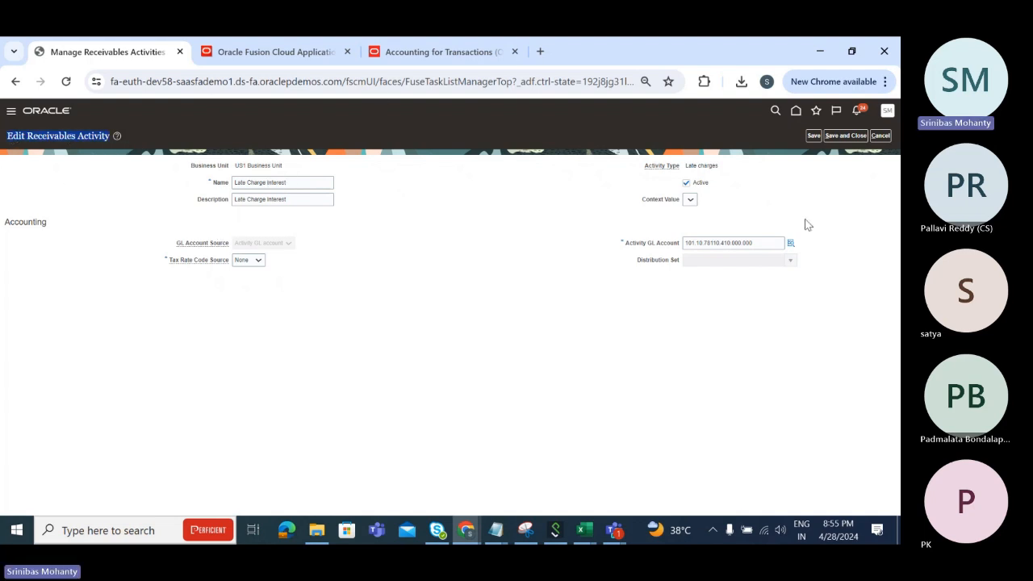
left_click(857, 139)
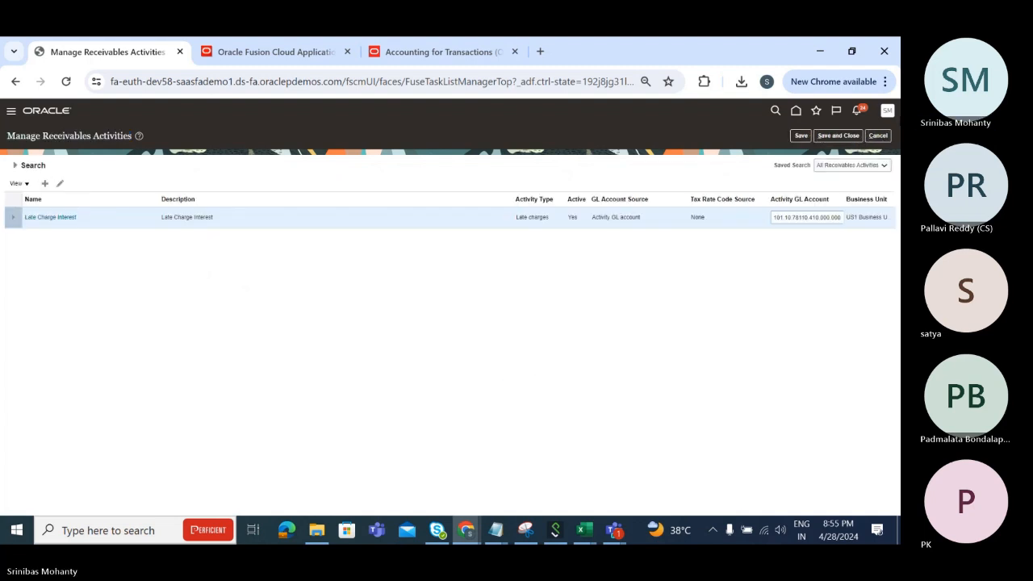
left_click(837, 135)
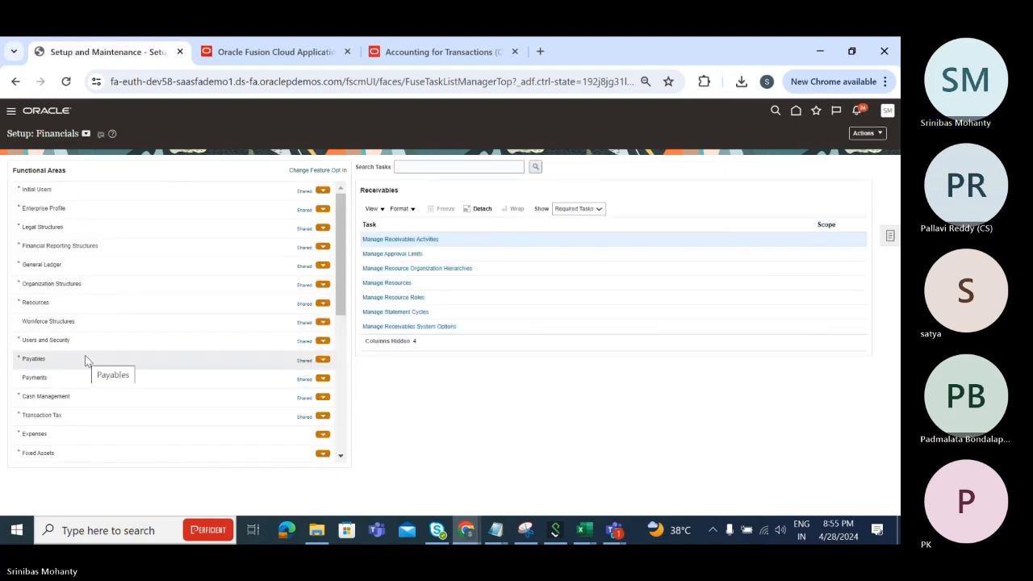
- Show all tasks of the Customer Billing functional area and open the Manage Transaction Types task
scroll(107, 385, "down", 3)
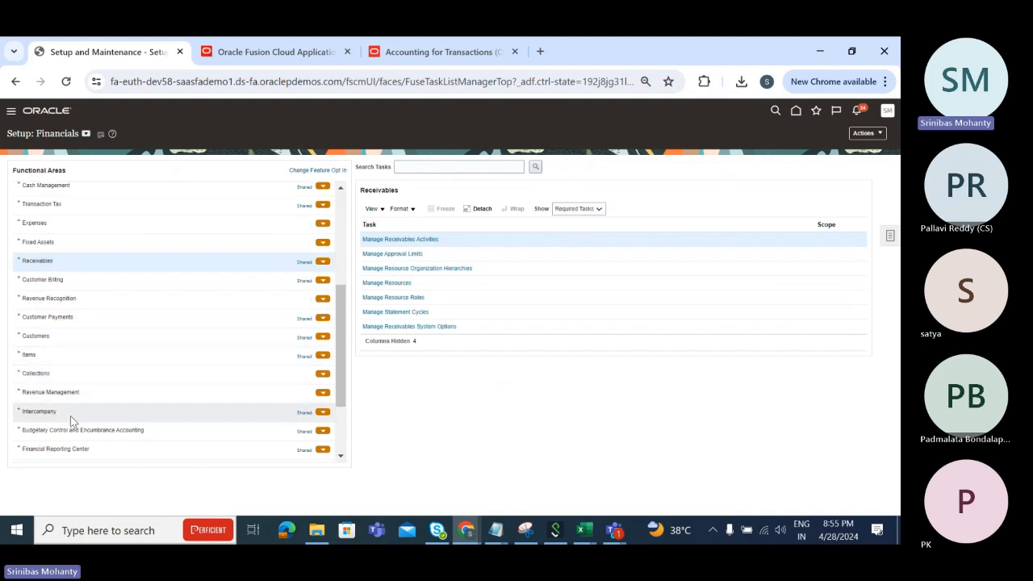
scroll(87, 408, "down", 2)
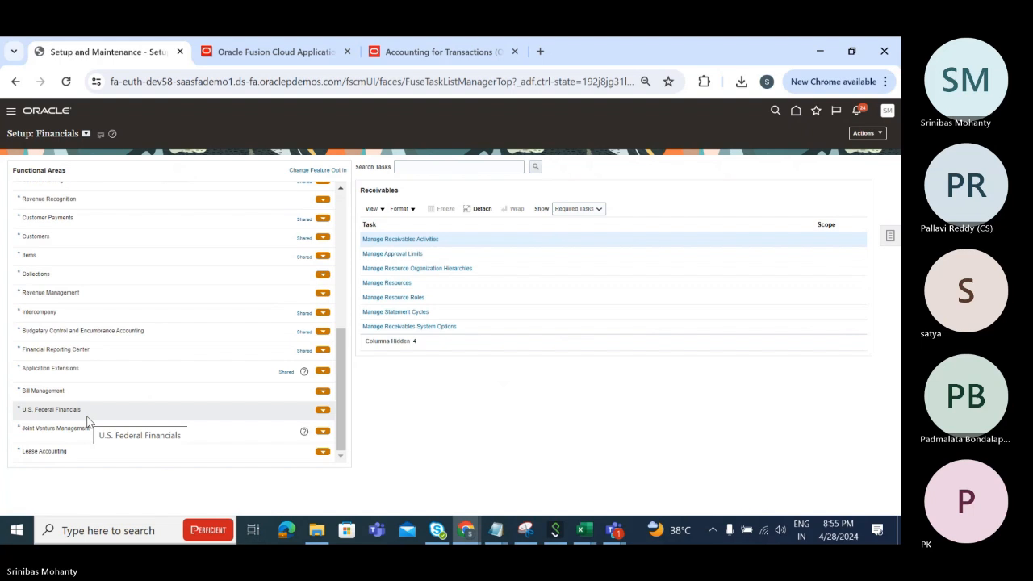
scroll(88, 420, "up", 3)
scroll(87, 396, "down", 3)
scroll(89, 396, "up", 5)
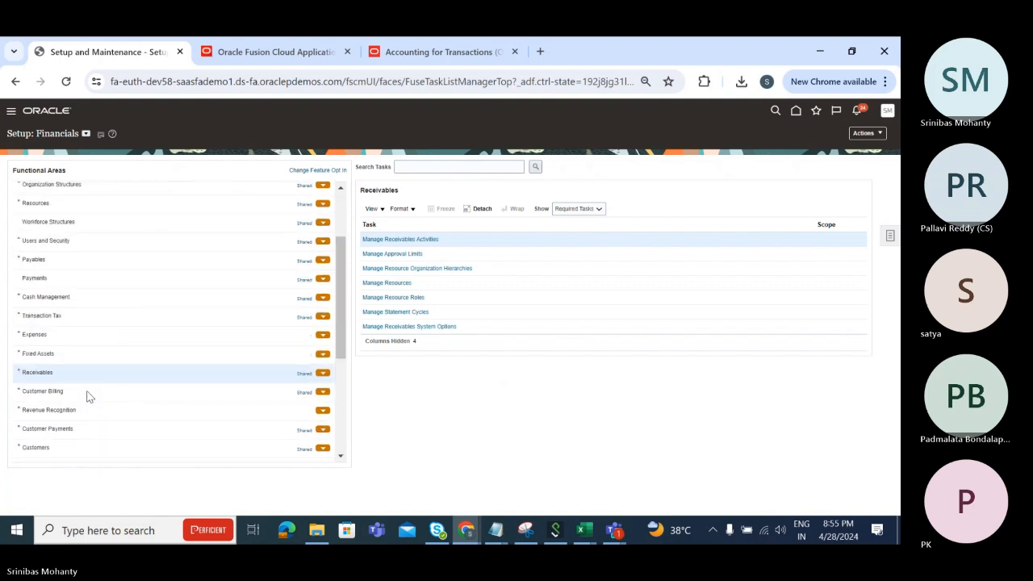
scroll(89, 397, "down", 5)
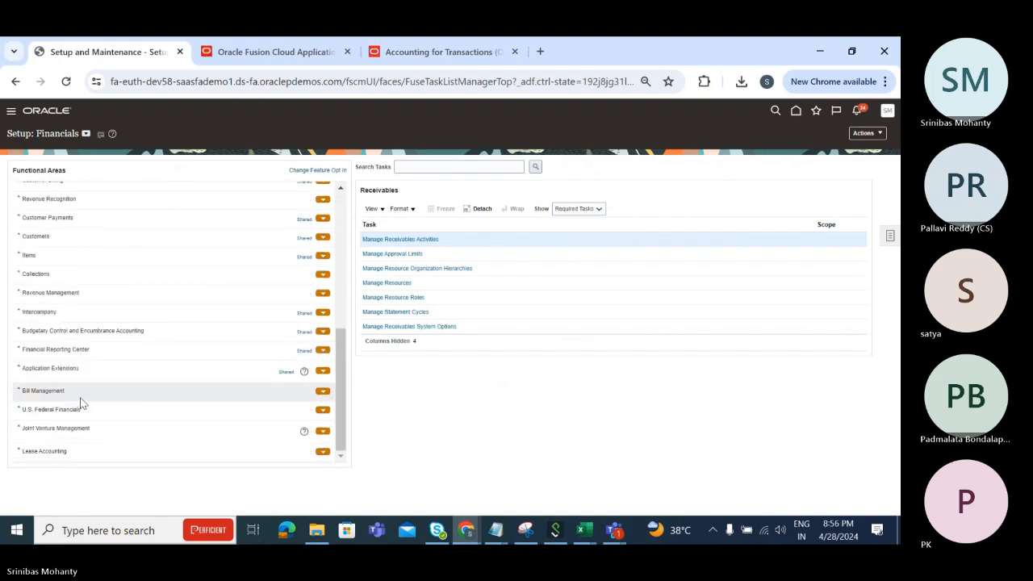
scroll(72, 349, "up", 3)
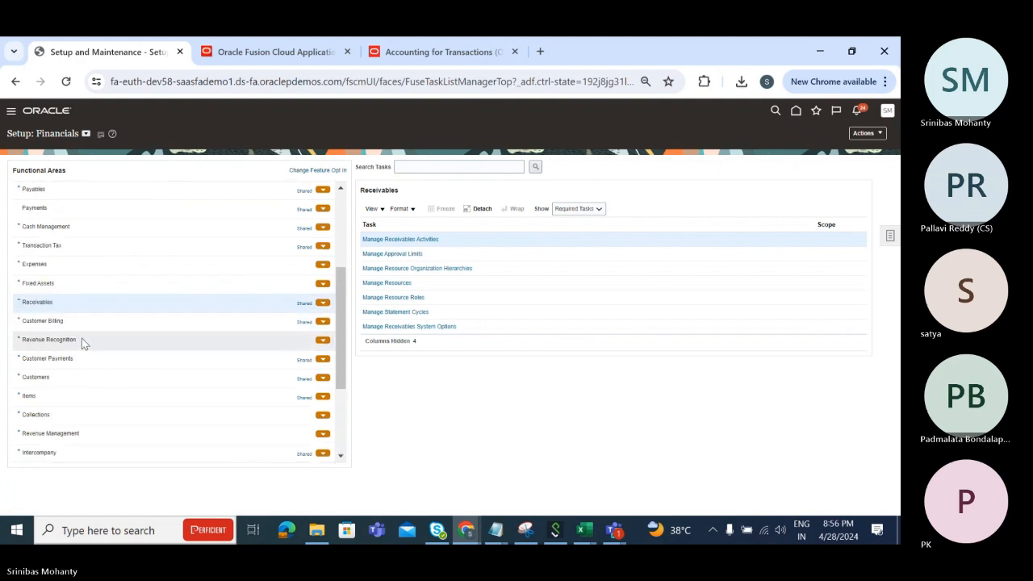
left_click(76, 323)
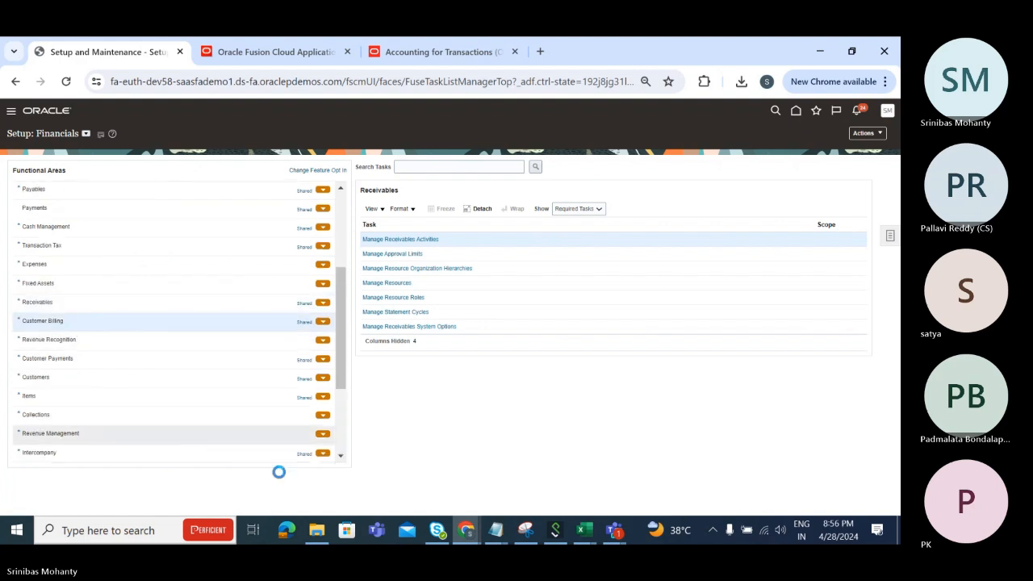
left_click(578, 208)
left_click(569, 217)
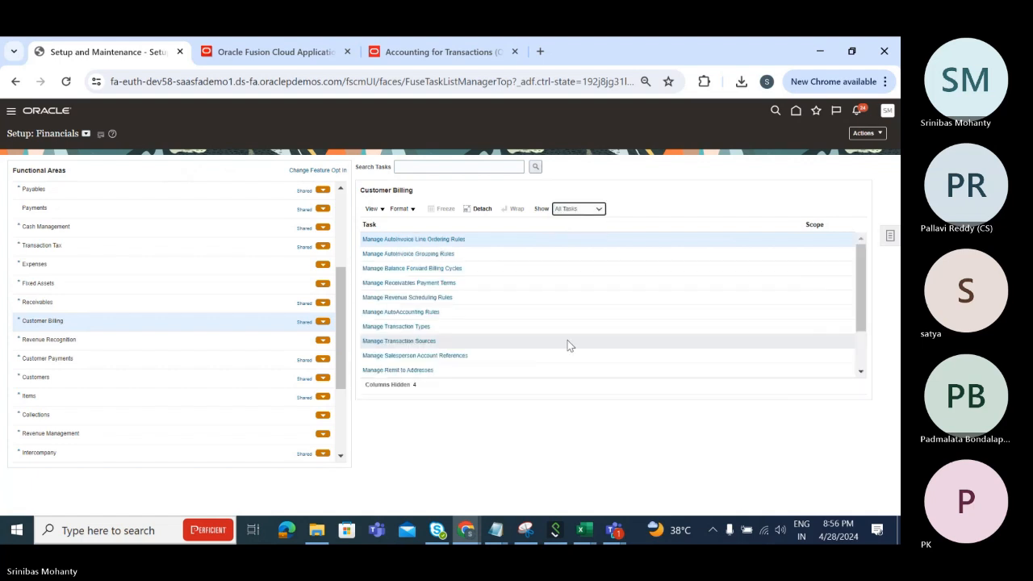
left_click(409, 326)
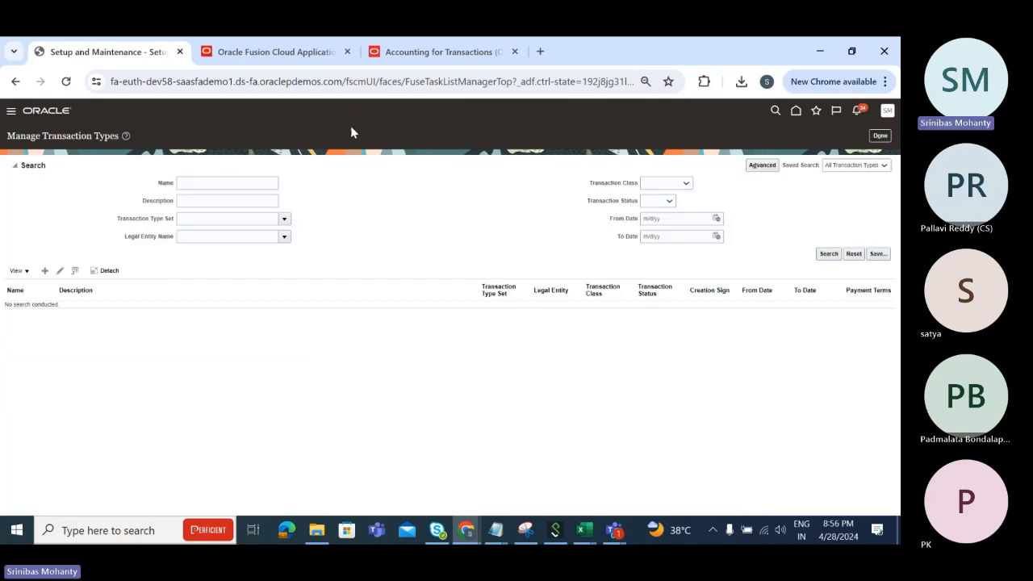
- Copy Invoice Interest from cell C139 of the Finance training workbook into Oracle's transaction types Name filter and run the search
key("alt+Tab")
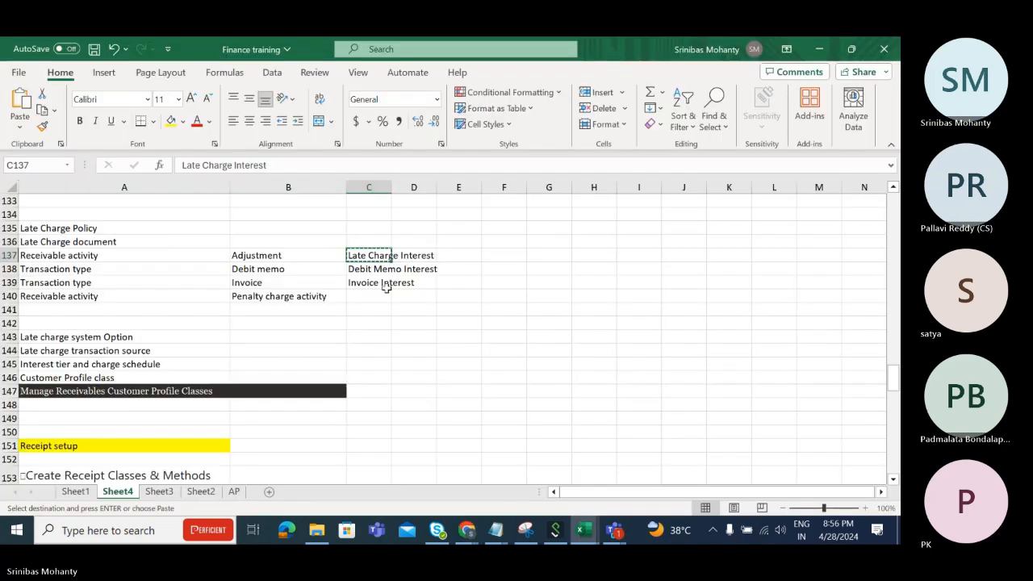
left_click(58, 282)
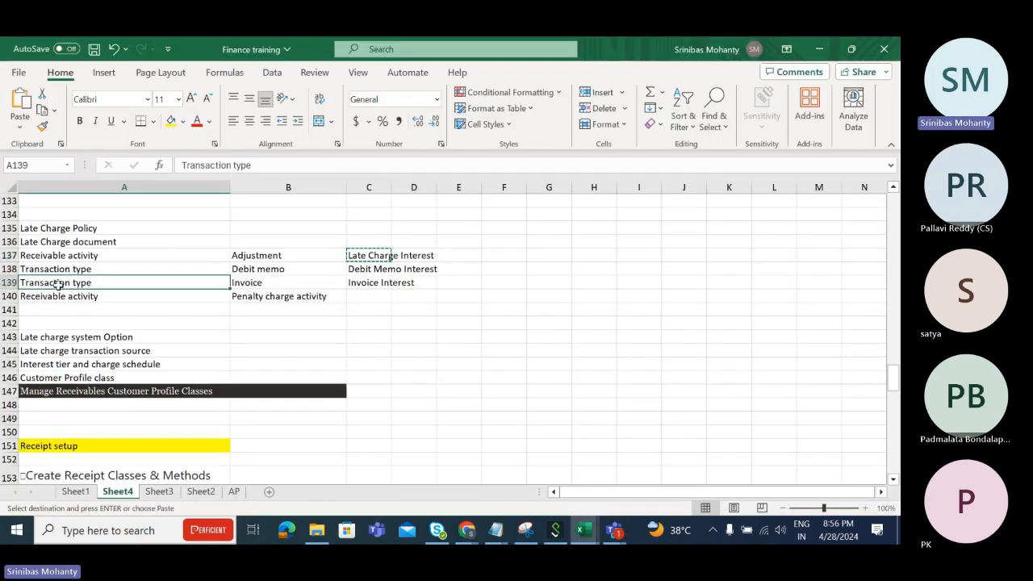
left_click(371, 283)
key("ctrl+c")
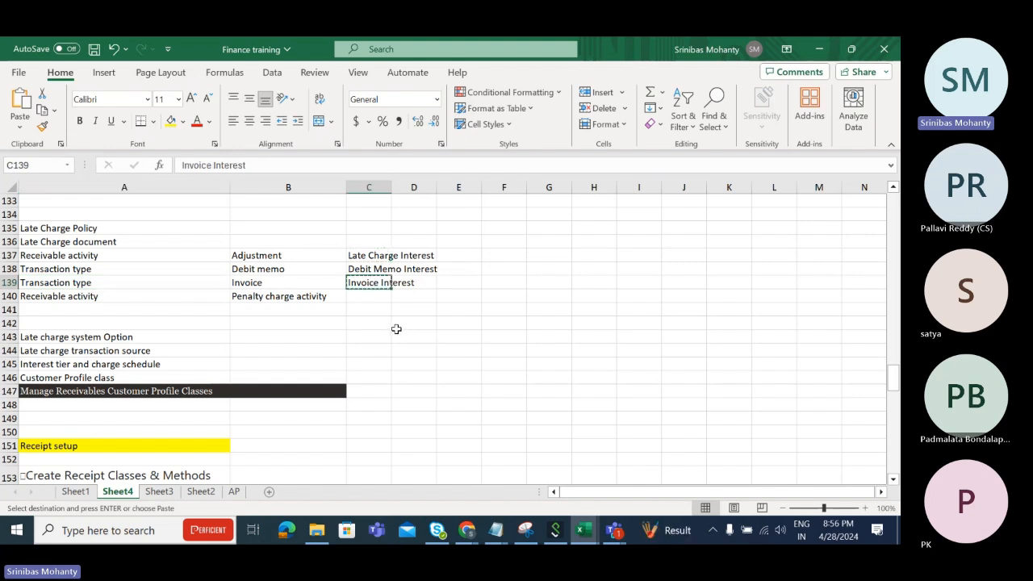
key("alt+Tab")
left_click(214, 182)
key("ctrl+v")
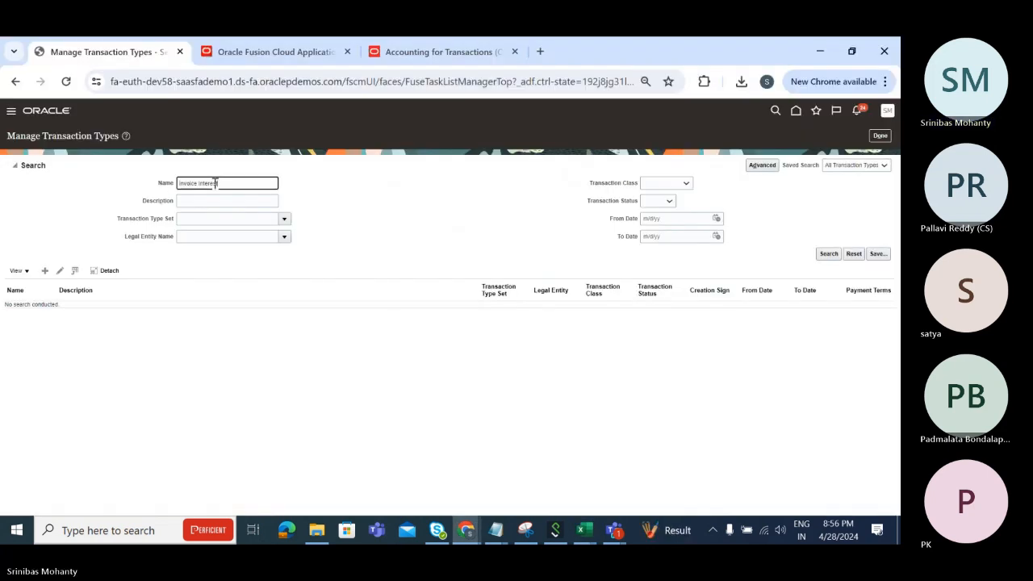
left_click(829, 254)
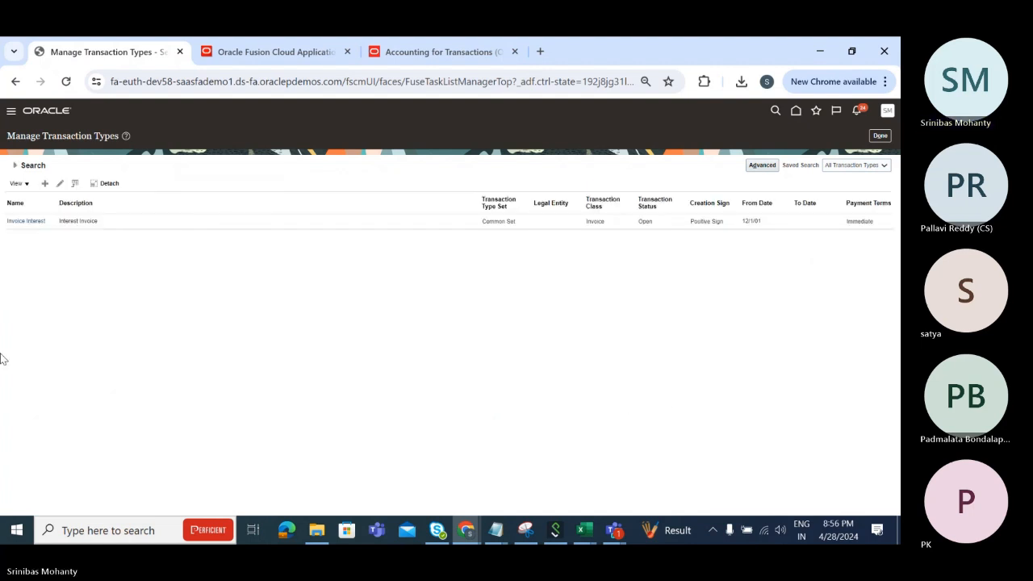
- Open the Invoice Interest transaction type, examine its transaction type set and its revenue, receivable and tax accounts, and cancel out of it
left_click(25, 221)
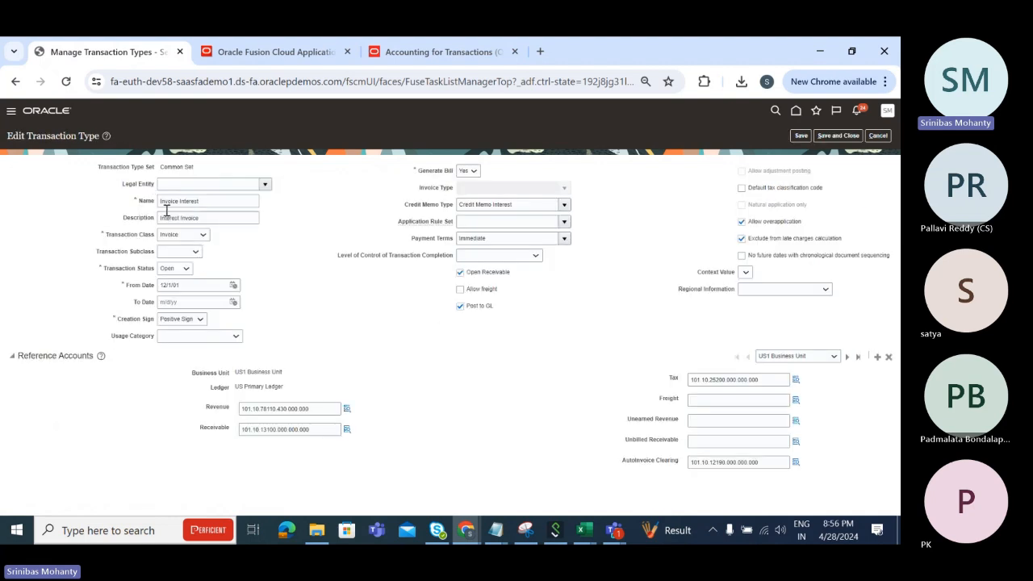
left_click_drag(161, 167, 202, 167)
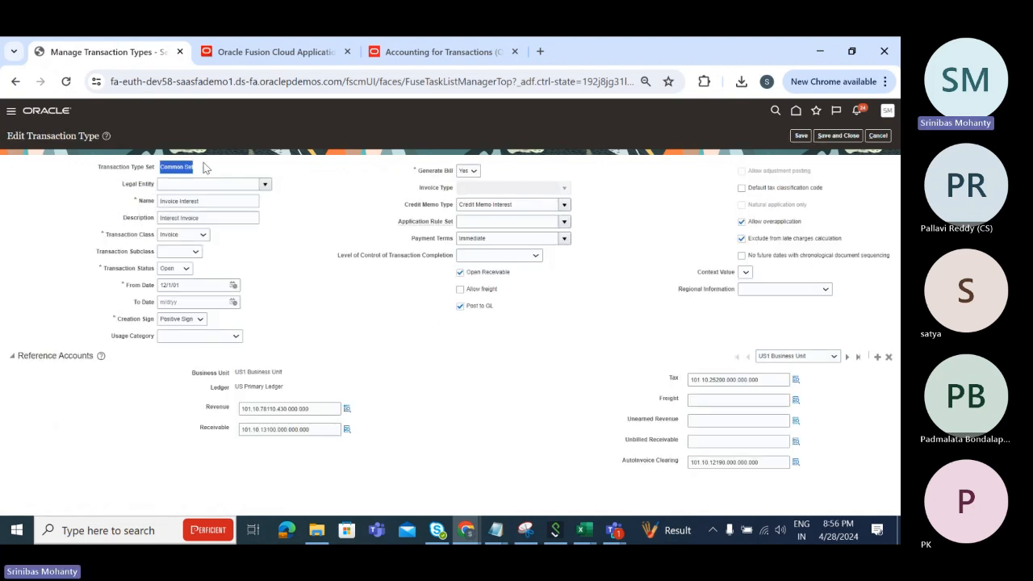
double_click(318, 411)
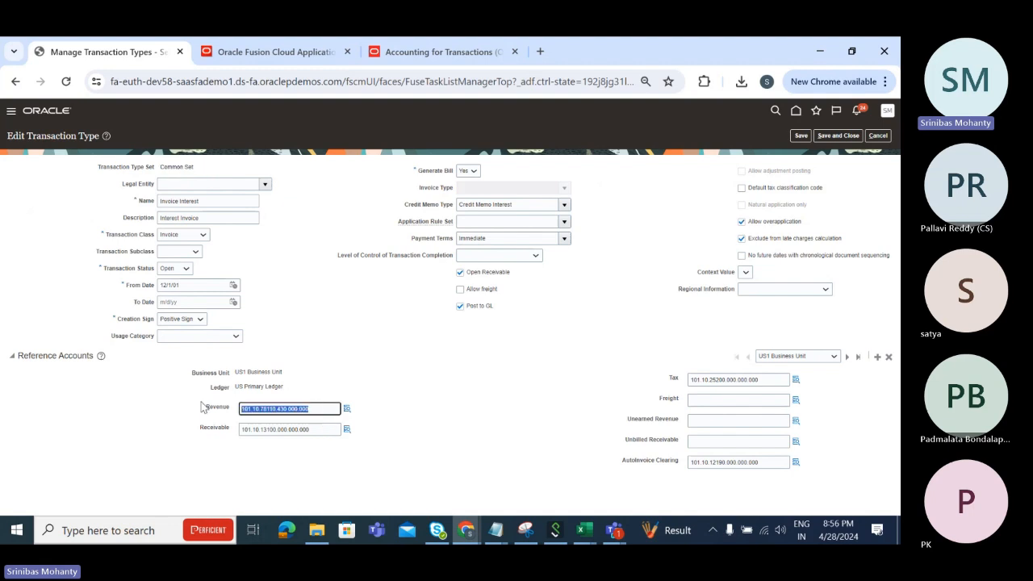
double_click(317, 431)
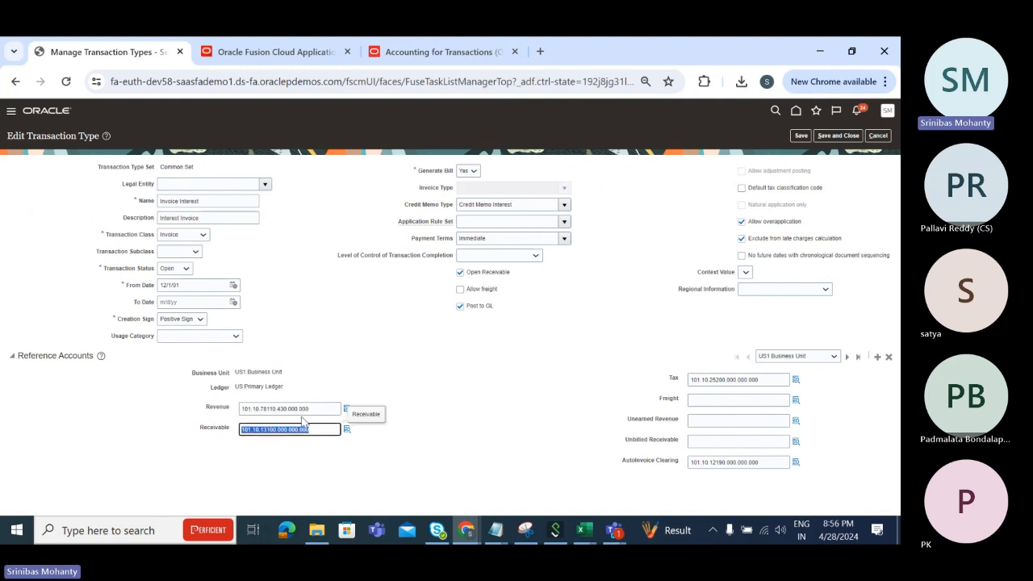
double_click(781, 380)
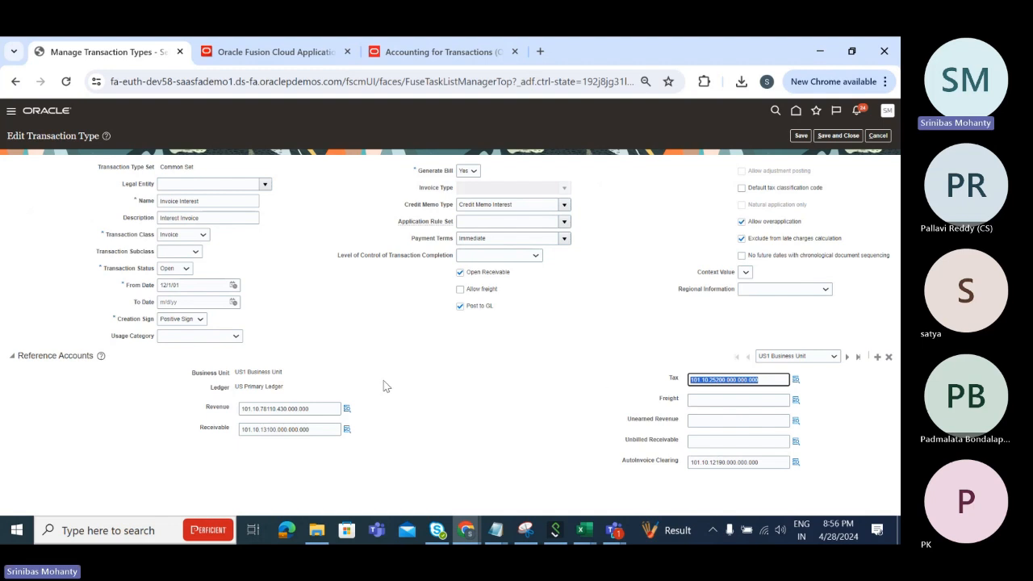
left_click(877, 136)
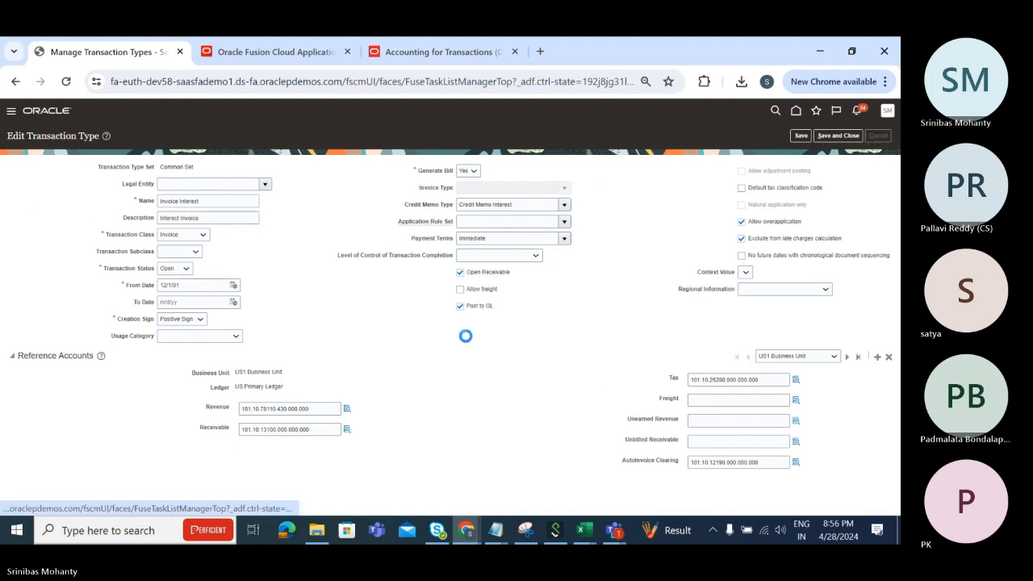
- Copy Debit Memo Interest from cell C138 of the Finance training workbook into Oracle's transaction types Name filter and run the search
left_click(15, 165)
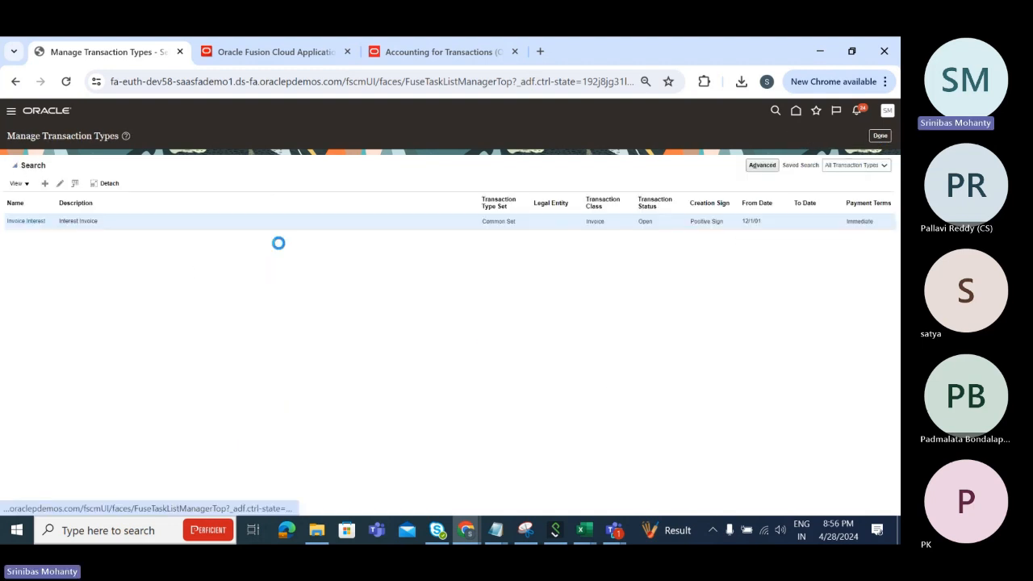
key("alt+Tab")
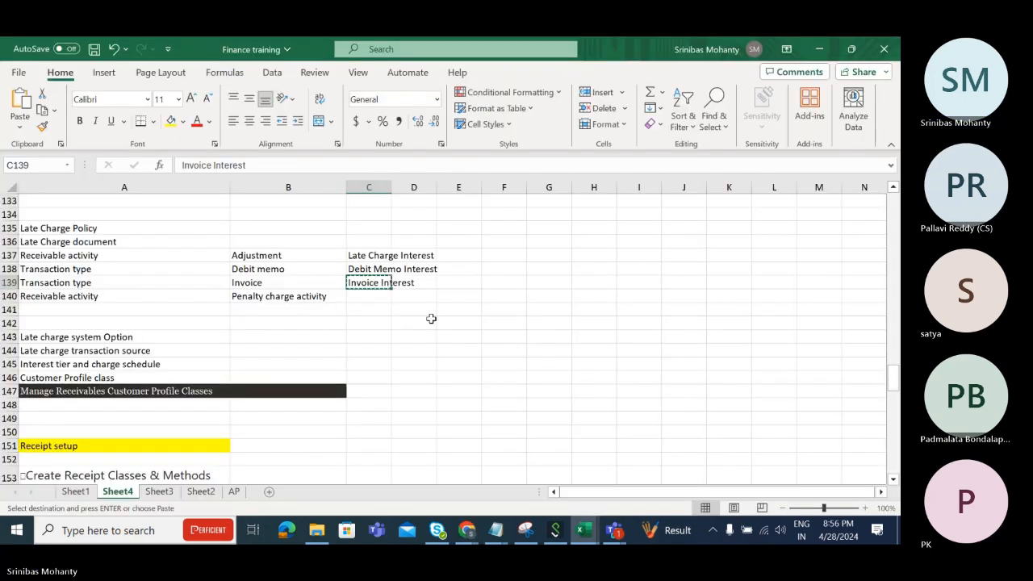
left_click(367, 269)
key("alt+Tab")
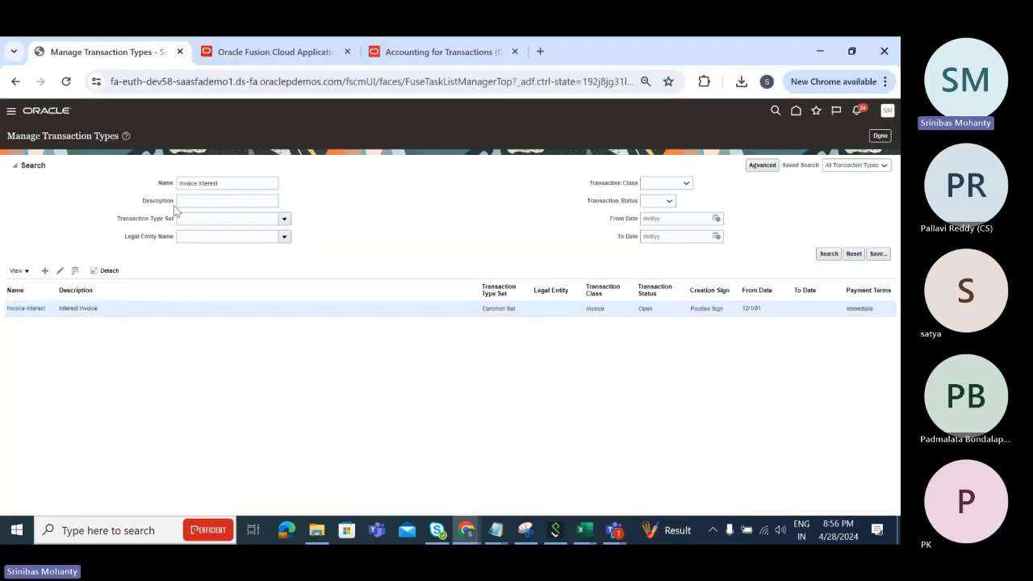
left_click_drag(212, 184, 25, 190)
key("ctrl+v")
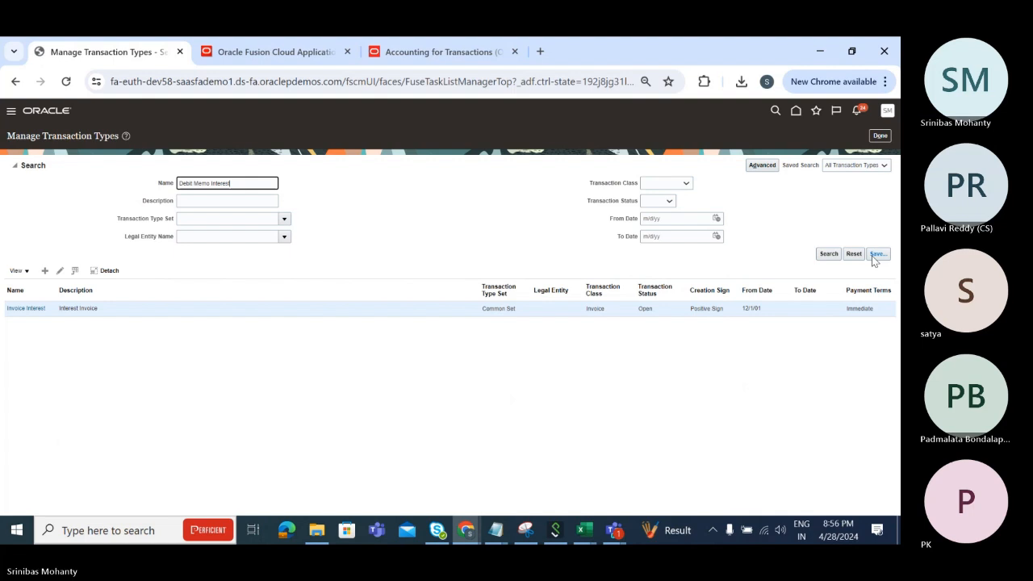
left_click(827, 254)
- Open the Debit Memo Interest transaction type, examine its revenue reference account, and save and close it
left_click(32, 221)
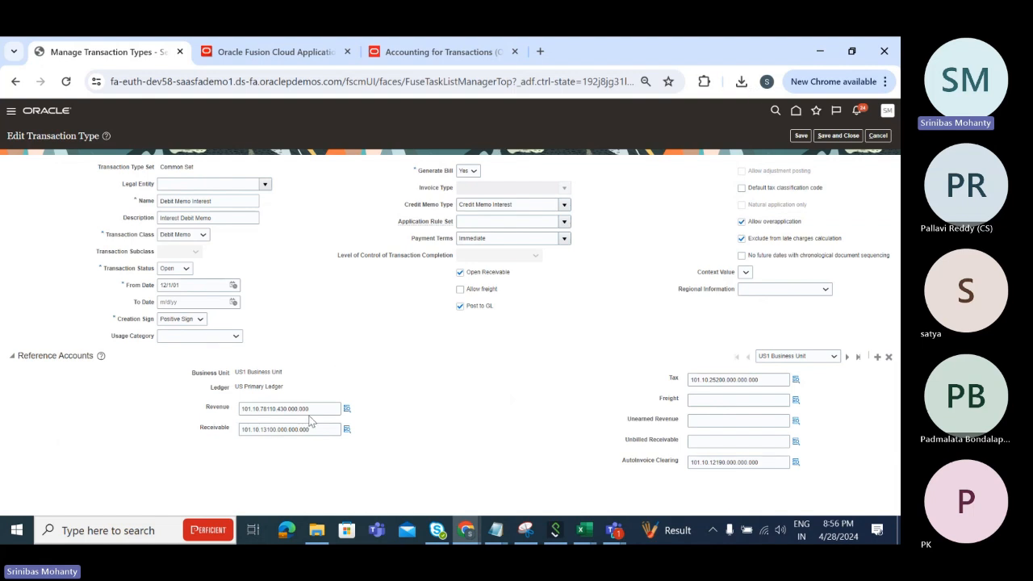
double_click(307, 409)
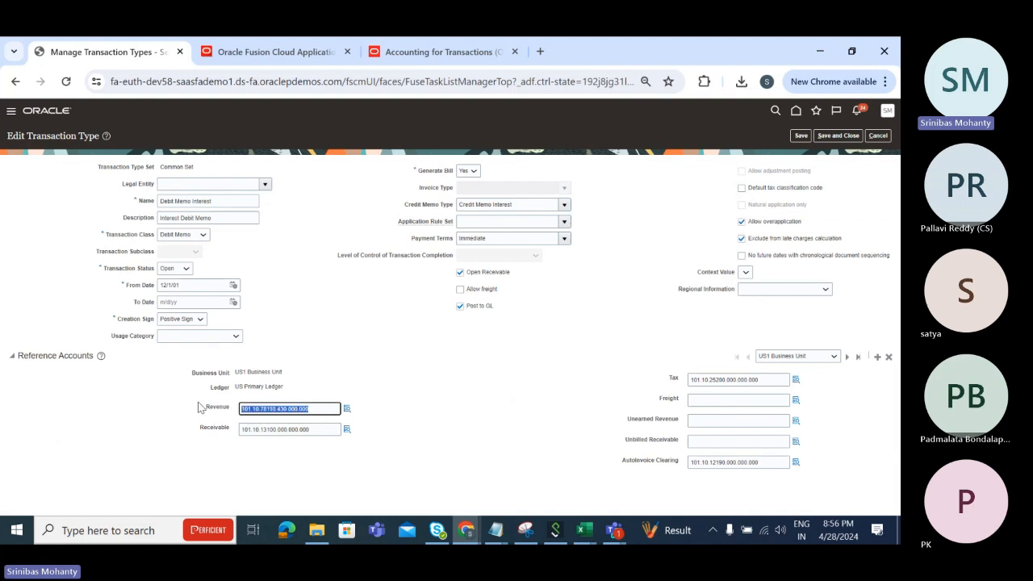
left_click(843, 137)
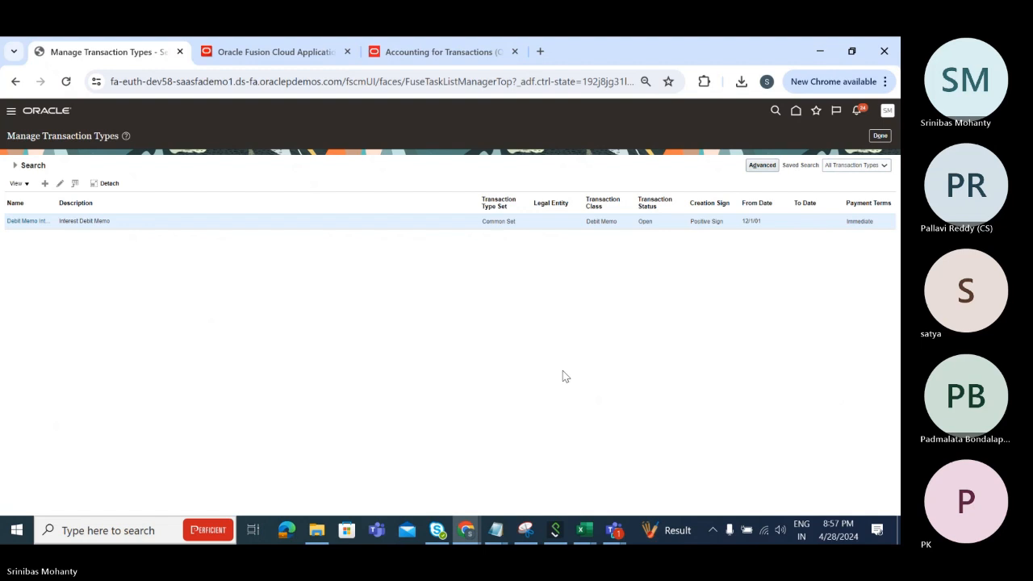
- Switch to the Finance training workbook and review the late charge checklist from Late Charge Policy down to Customer Profile class
key("alt+Tab")
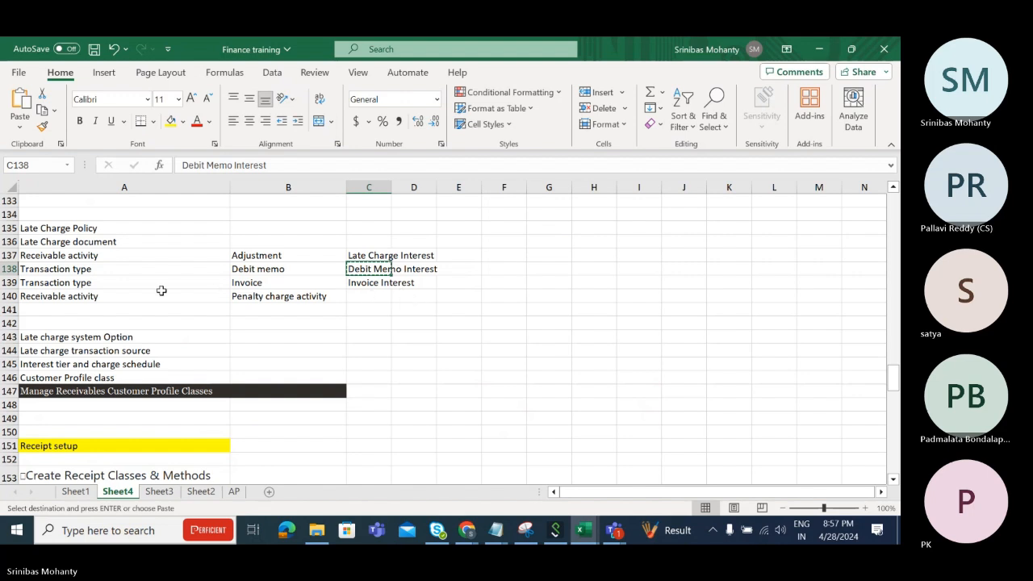
left_click_drag(83, 228, 92, 253)
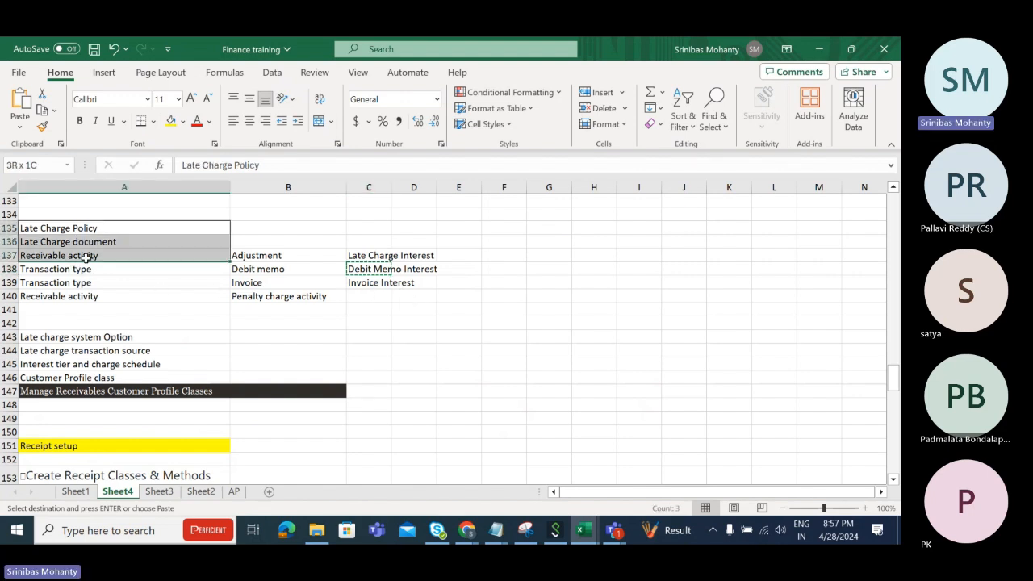
left_click(86, 229)
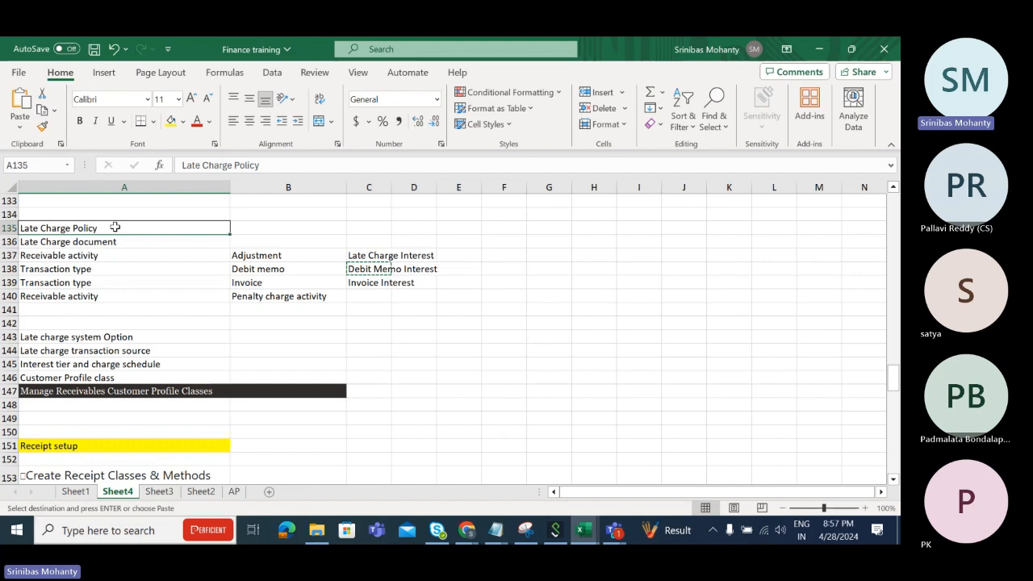
left_click(266, 228)
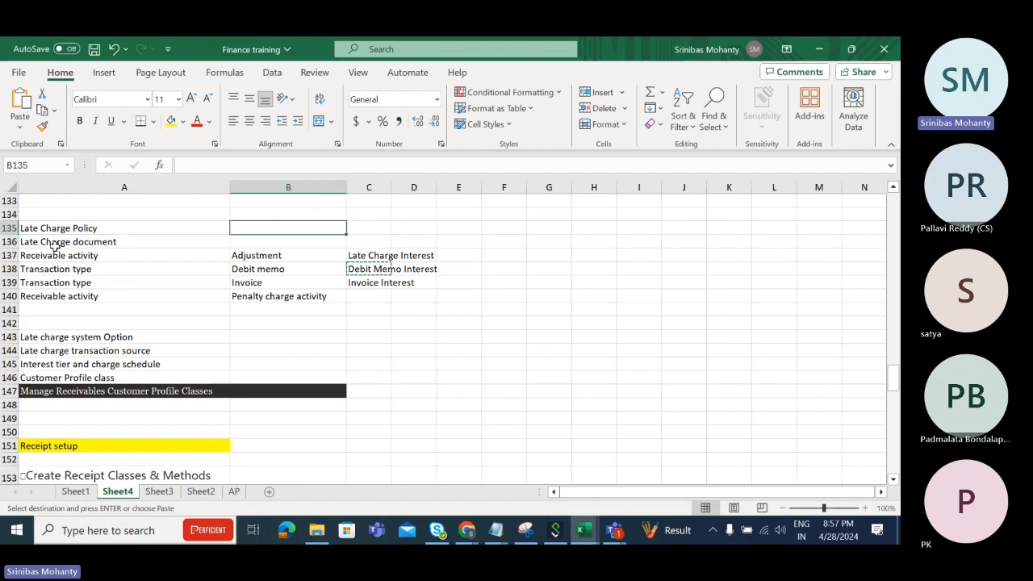
left_click_drag(58, 246, 426, 286)
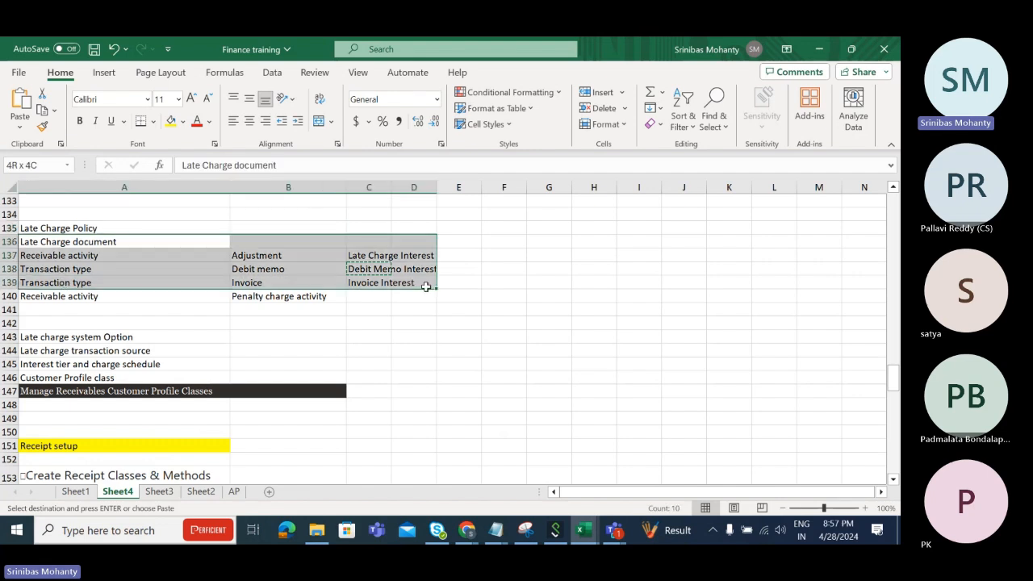
left_click(336, 347)
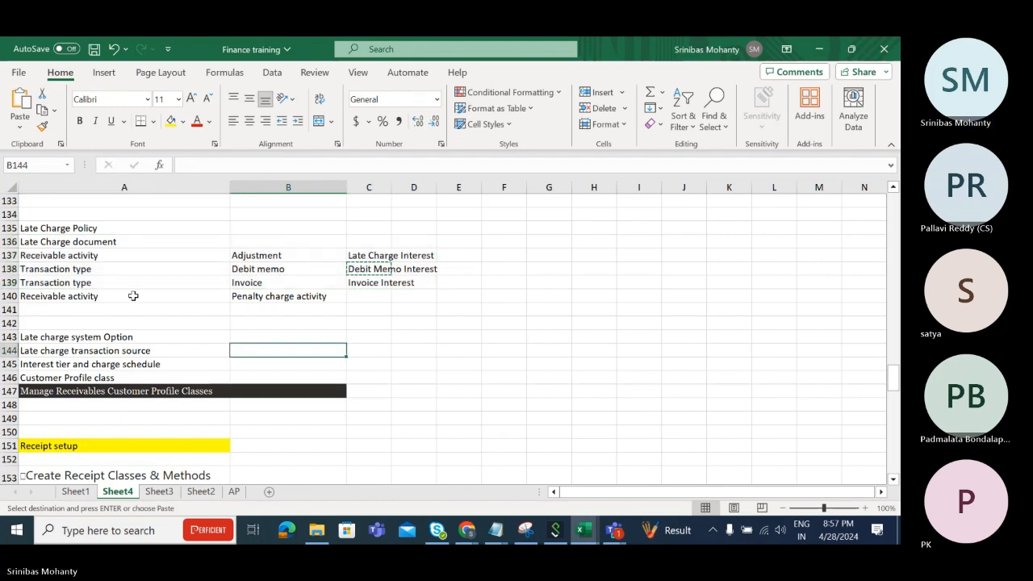
scroll(133, 300, "down", 1)
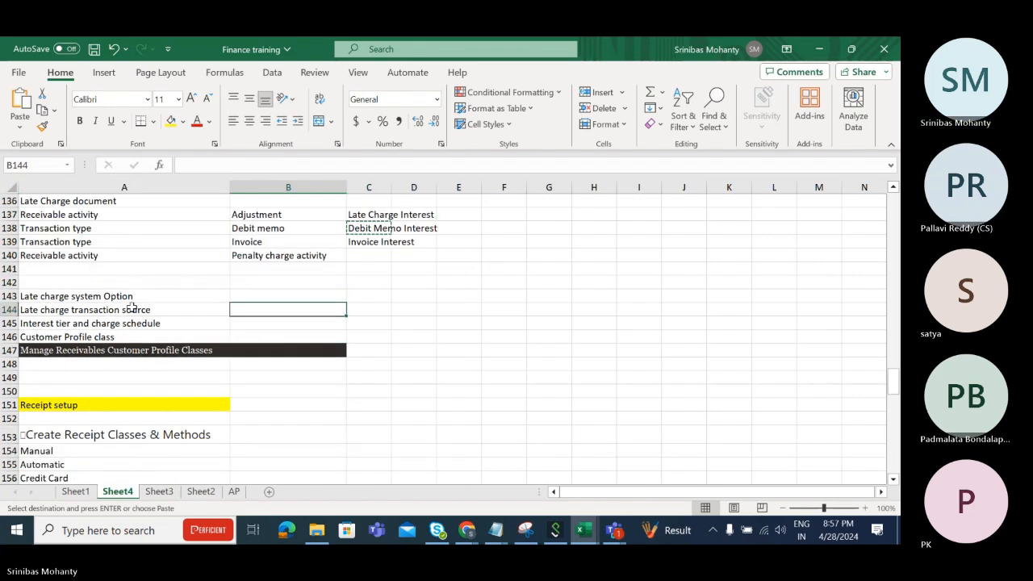
left_click(66, 336)
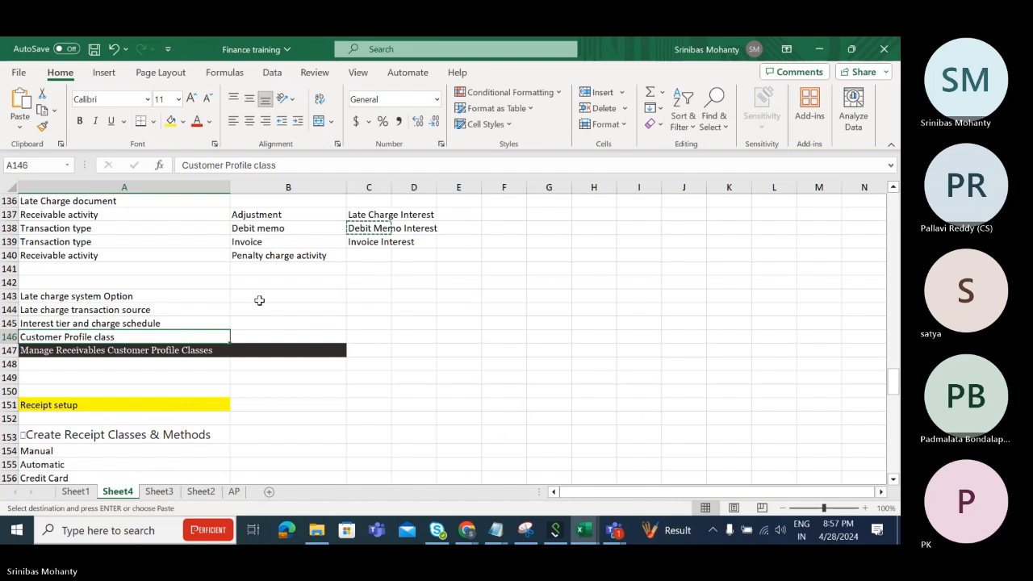
- Copy the task name Manage Receivables Customer Profile Classes from cell A147, return to Oracle and close the Manage Transaction Types task
left_click(88, 352)
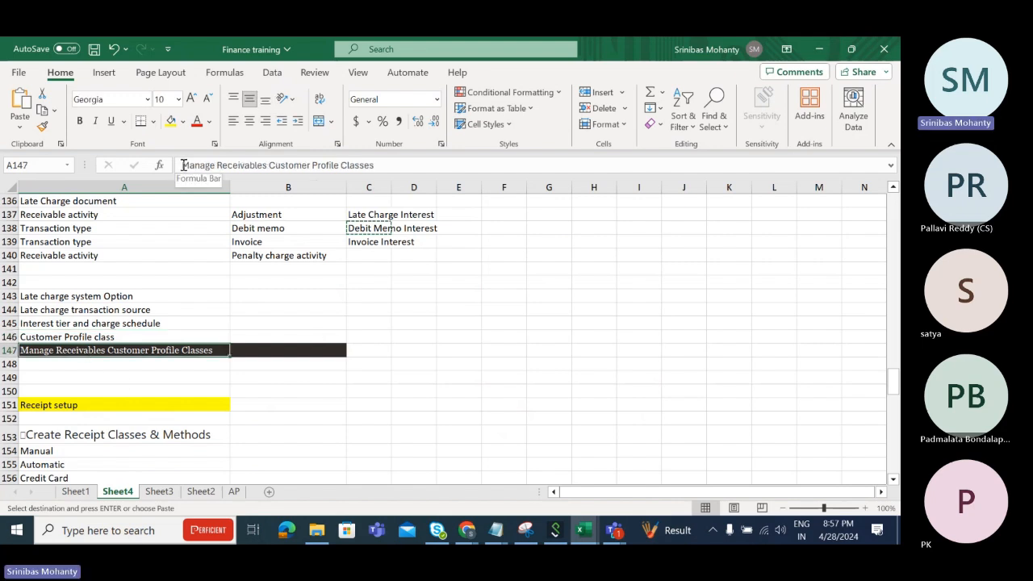
left_click_drag(183, 166, 350, 170)
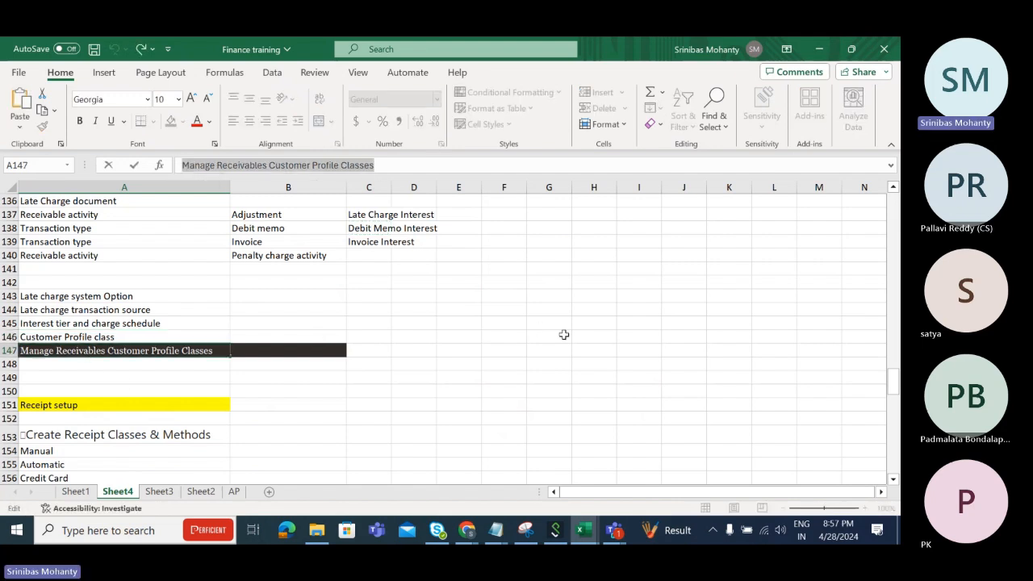
key("alt+Tab")
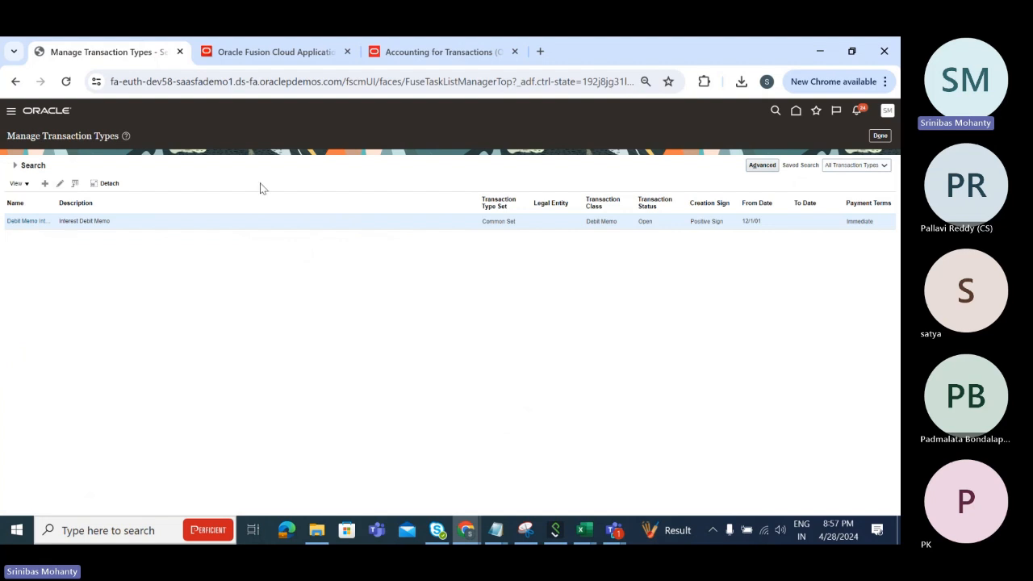
left_click(879, 136)
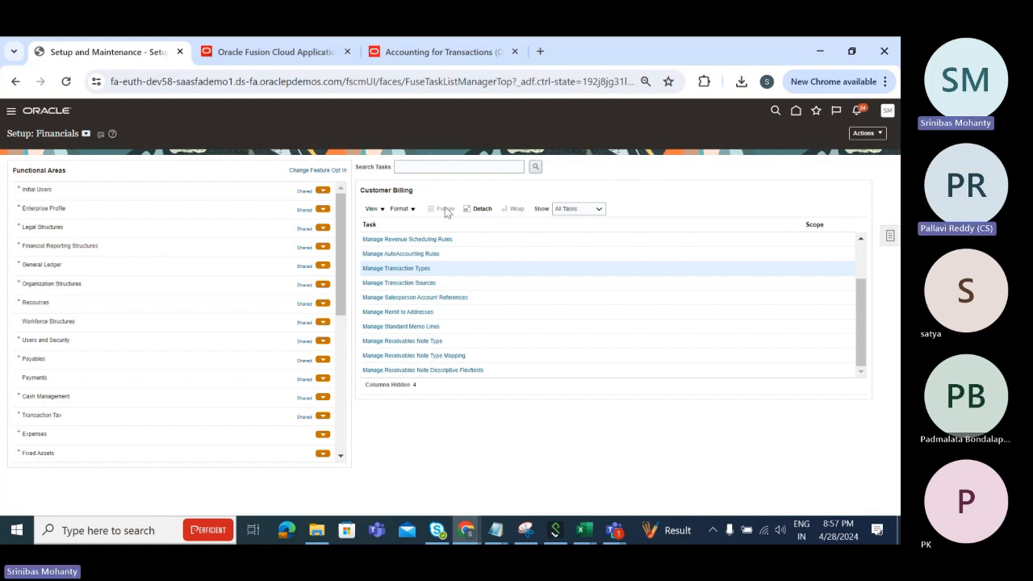
- Search the setup tasks for Manage Receivables Customer Profile Classes and open that task from the Customers functional area
left_click(425, 167)
type("Manage Receivables Customer Profile Classes")
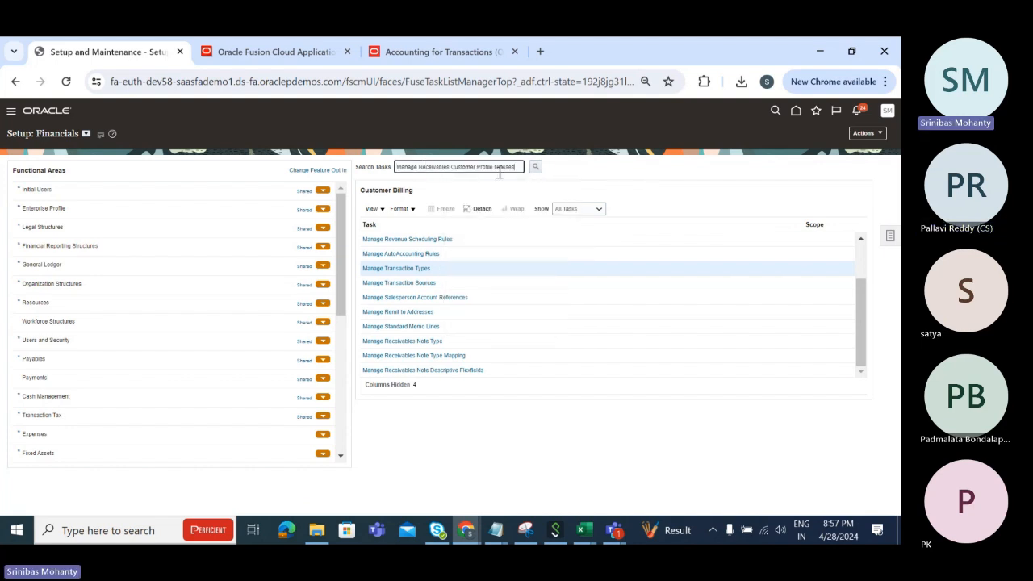
left_click(535, 166)
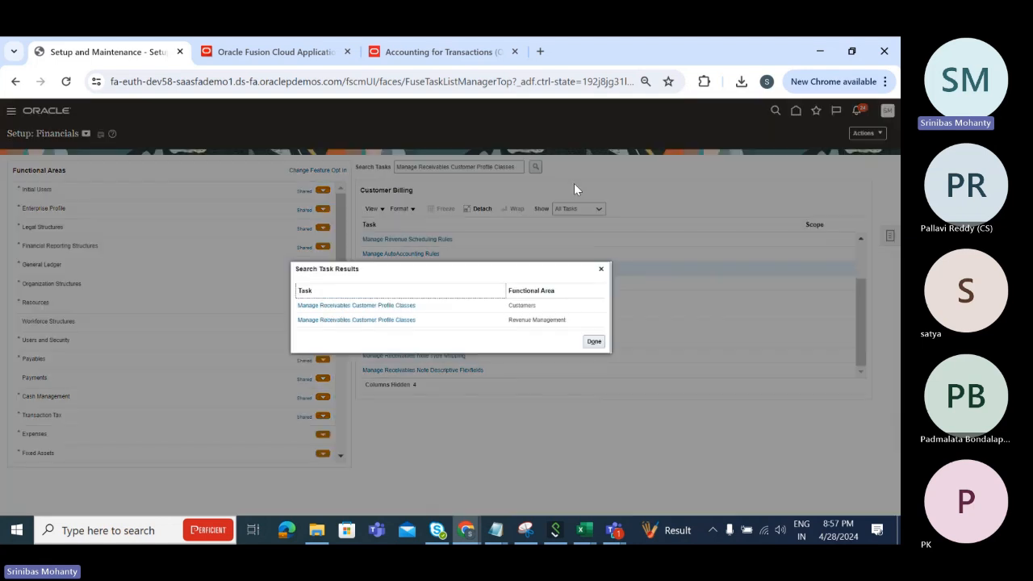
left_click(388, 305)
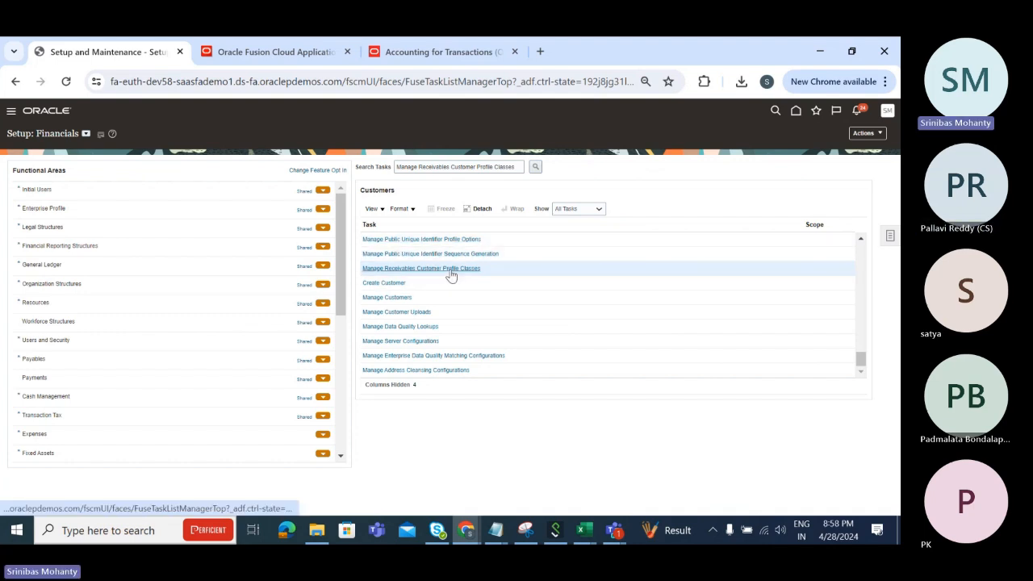
left_click(450, 271)
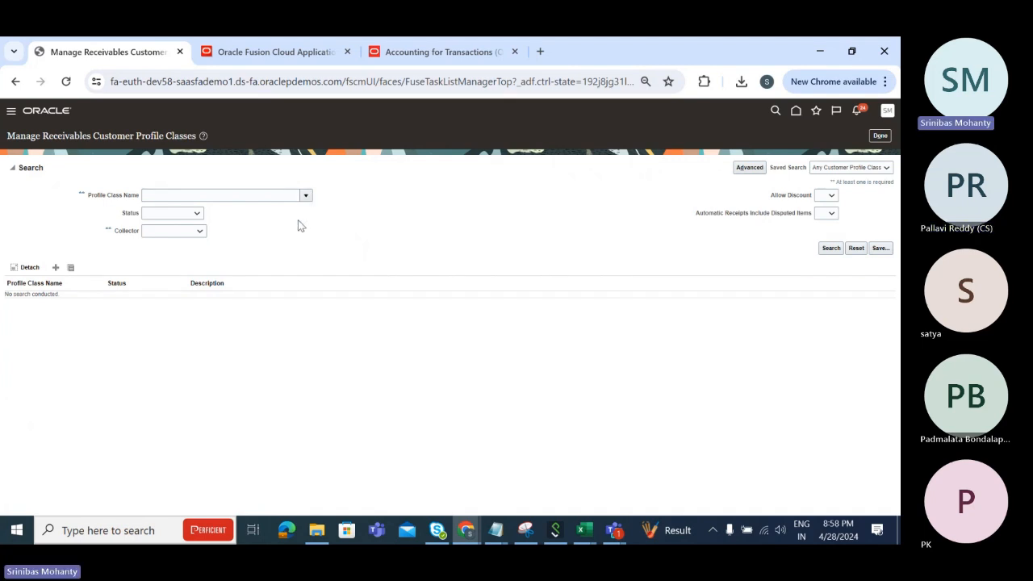
- Look up the DEFAULT profile class by name, set it as the Profile Class Name filter and run the search
left_click(305, 194)
left_click_drag(305, 238, 307, 297)
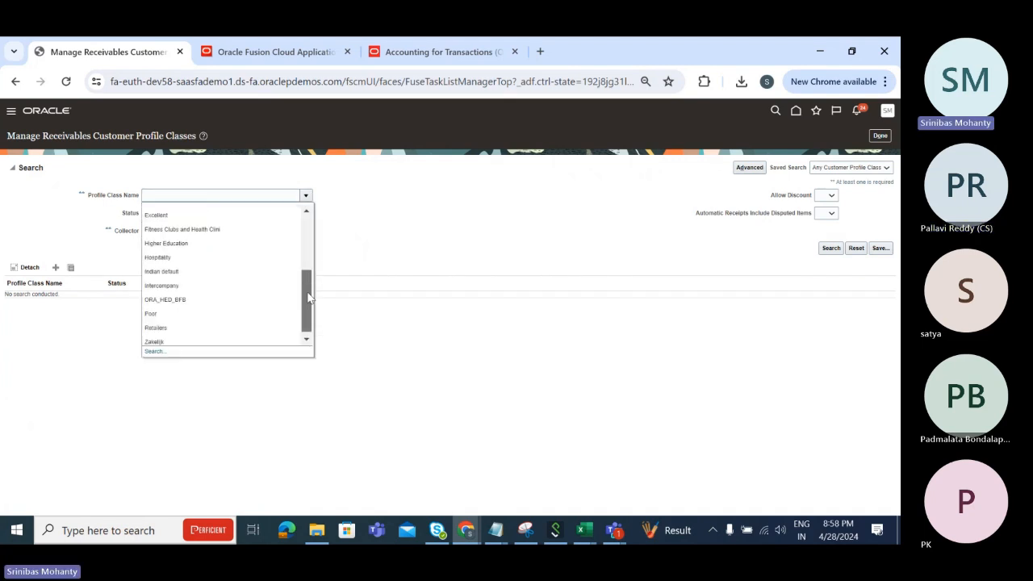
left_click(153, 351)
left_click(462, 299)
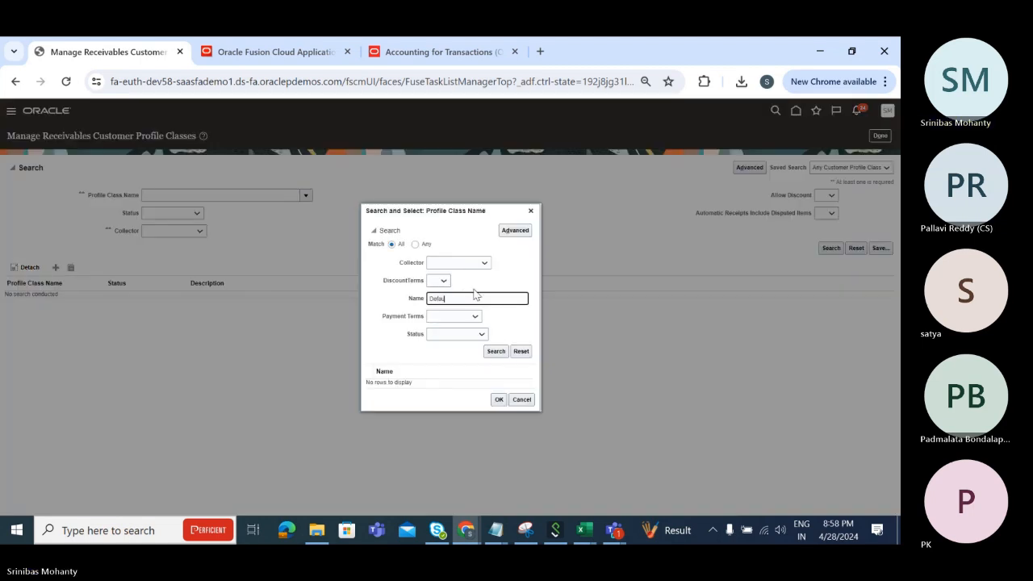
type("Default")
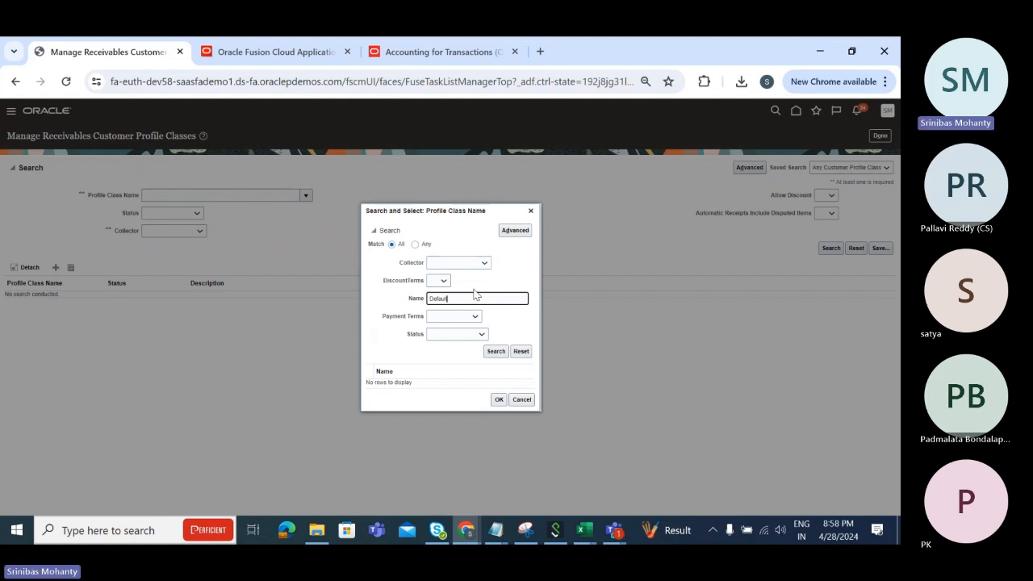
left_click(497, 351)
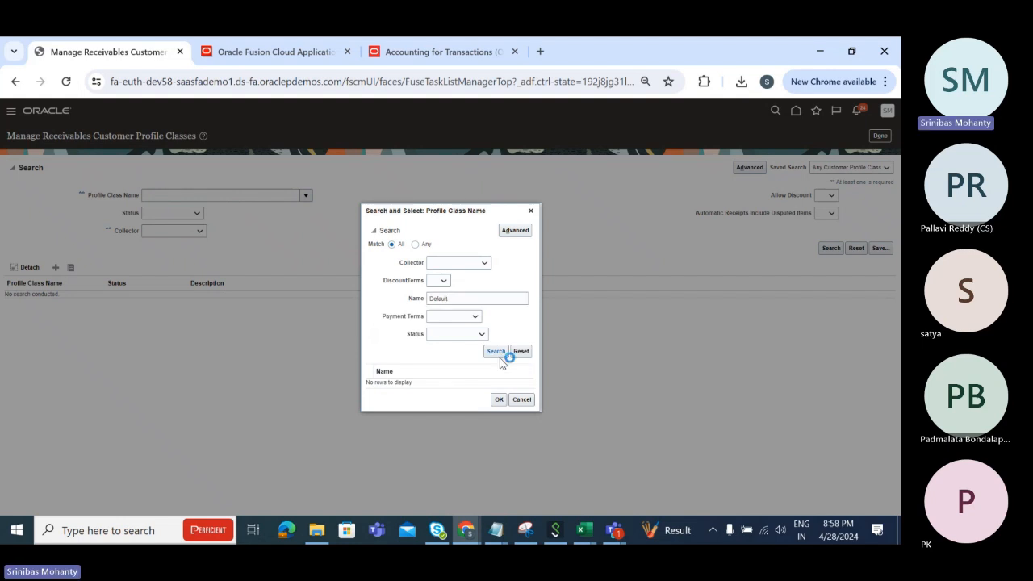
left_click(429, 386)
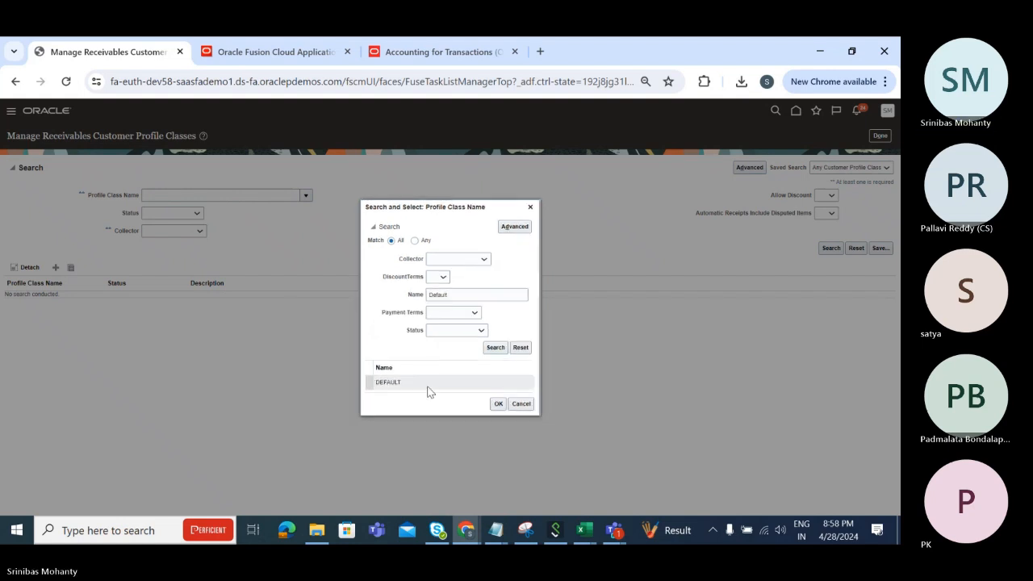
left_click(499, 406)
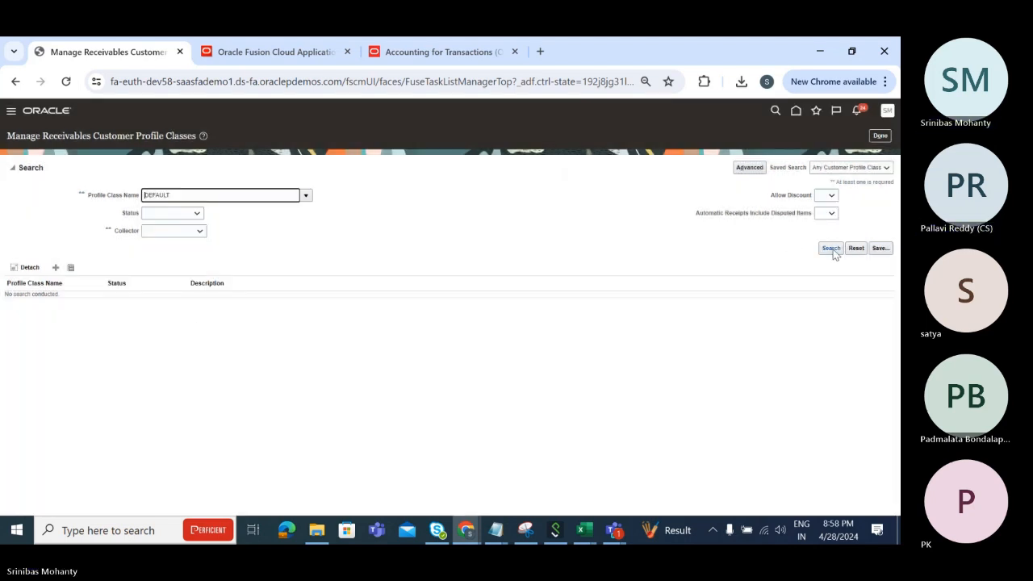
left_click(830, 247)
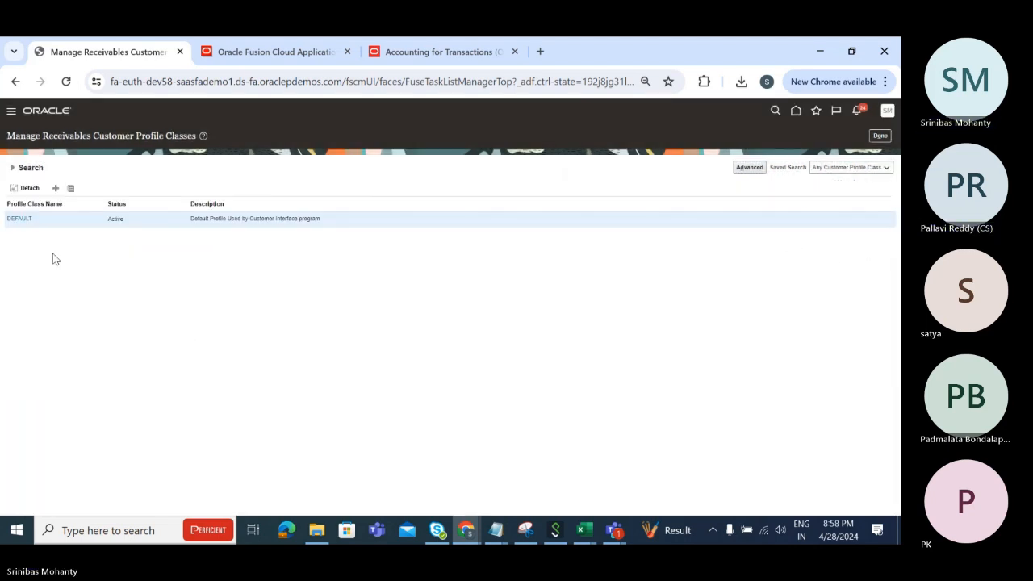
- Open the DEFAULT customer profile class, look through its Profile Class settings and display its Late Charges settings
left_click(19, 218)
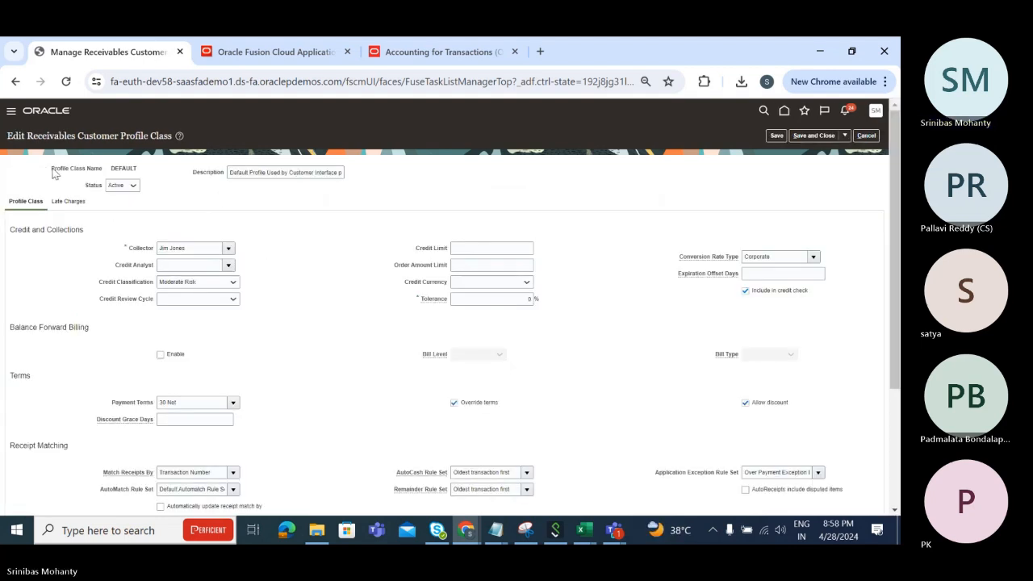
left_click_drag(53, 171, 169, 174)
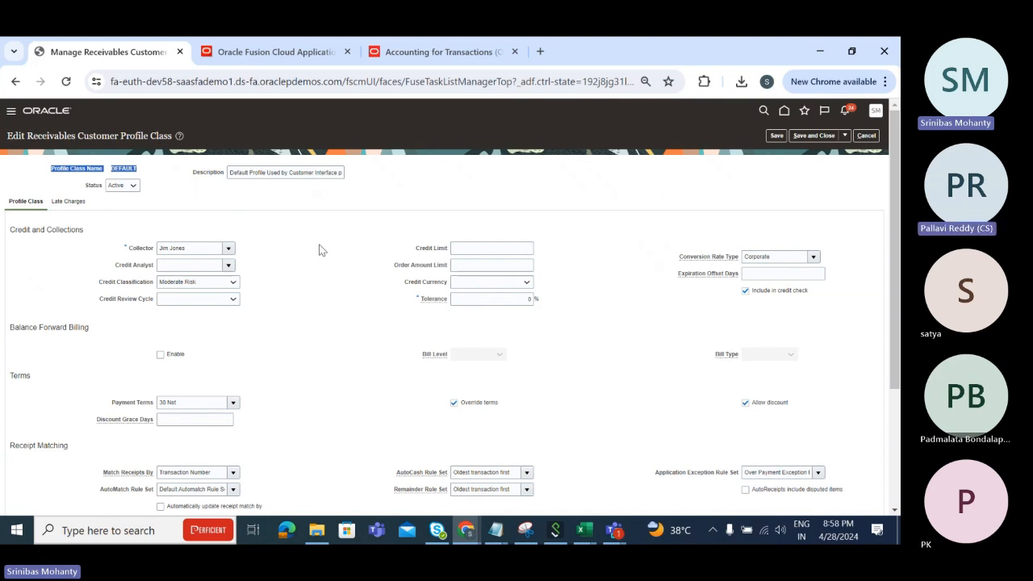
scroll(256, 341, "down", 2)
scroll(256, 341, "up", 2)
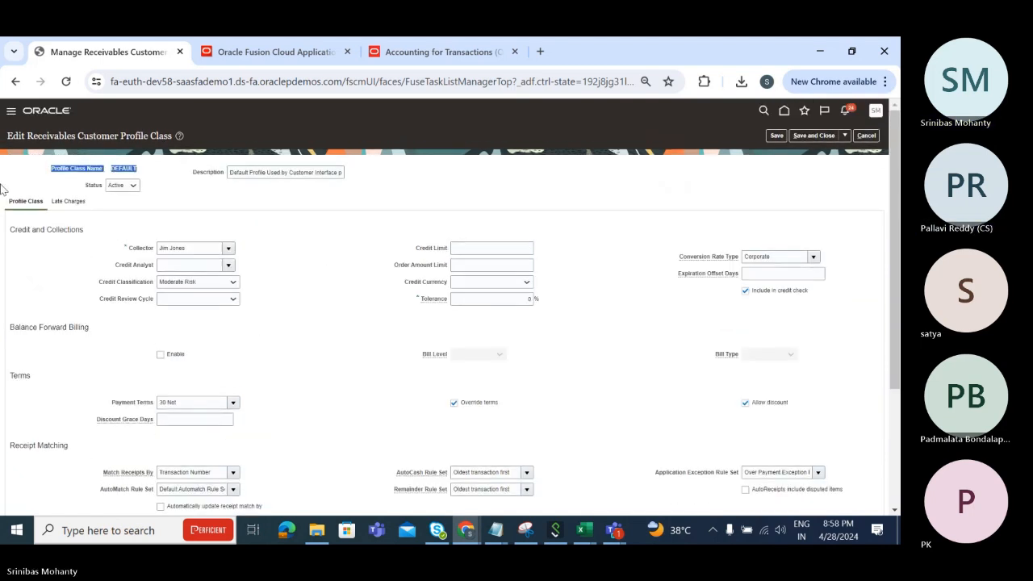
left_click_drag(53, 210, 23, 209)
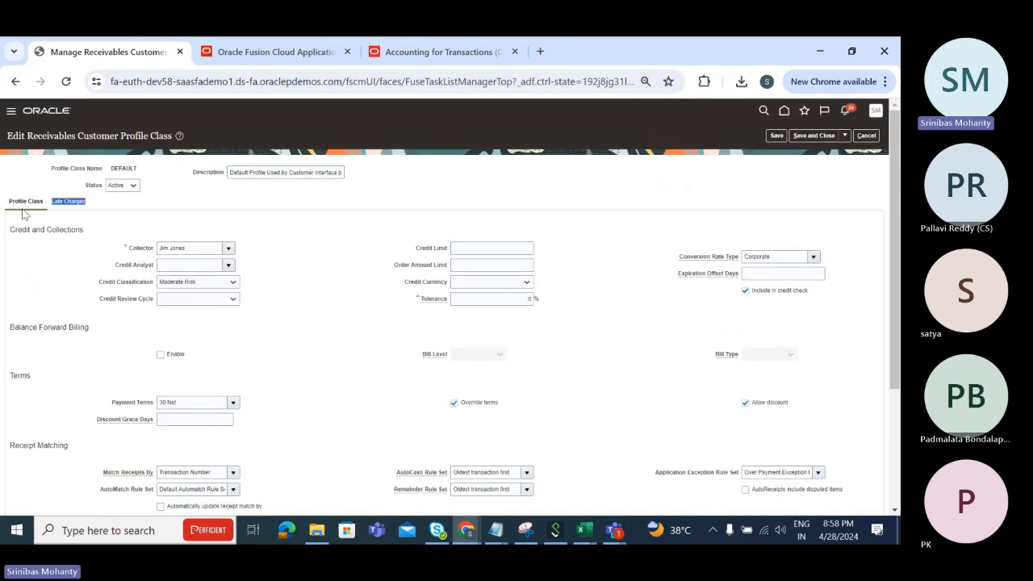
left_click(95, 225)
left_click(75, 207)
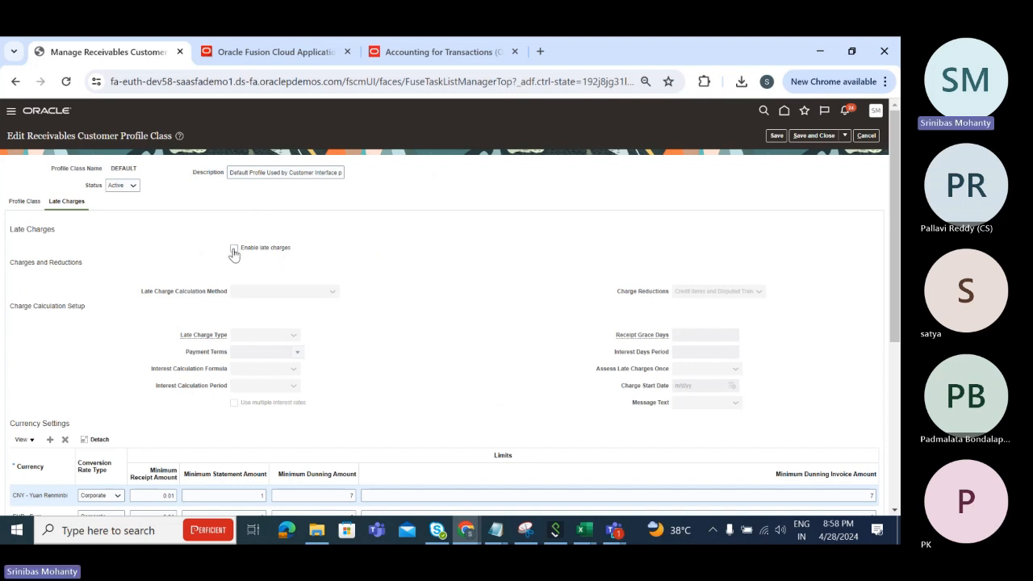
- Enable late charges for the DEFAULT profile class and set the Late Charge Calculation Method to Overdue Invoices and Late Payments
left_click(233, 250)
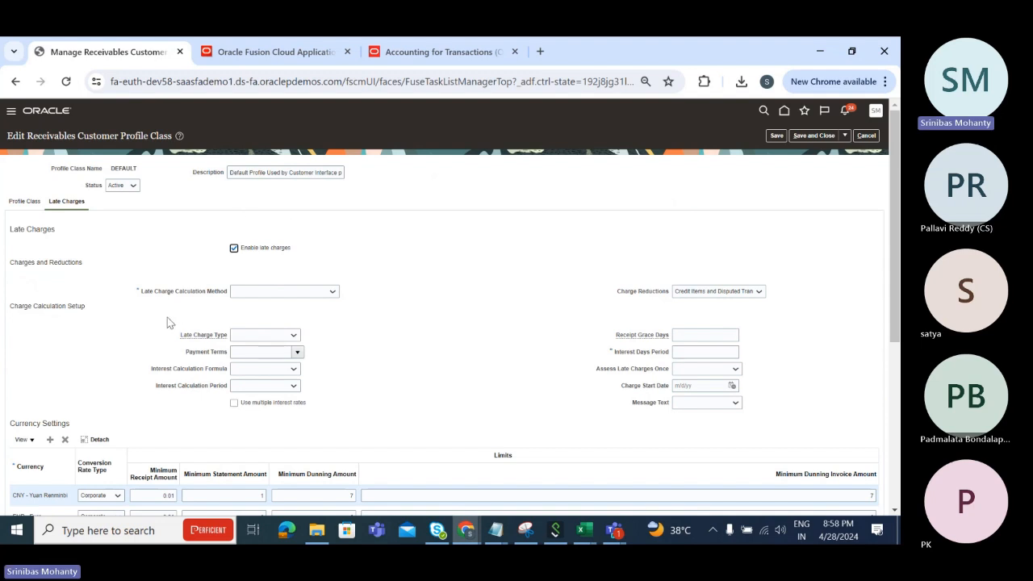
left_click(277, 294)
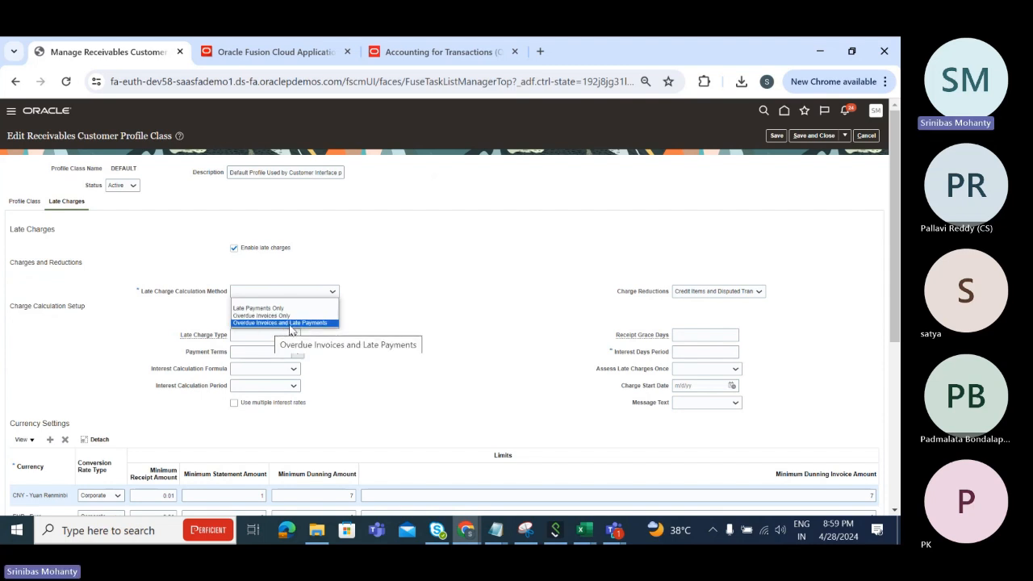
left_click(291, 323)
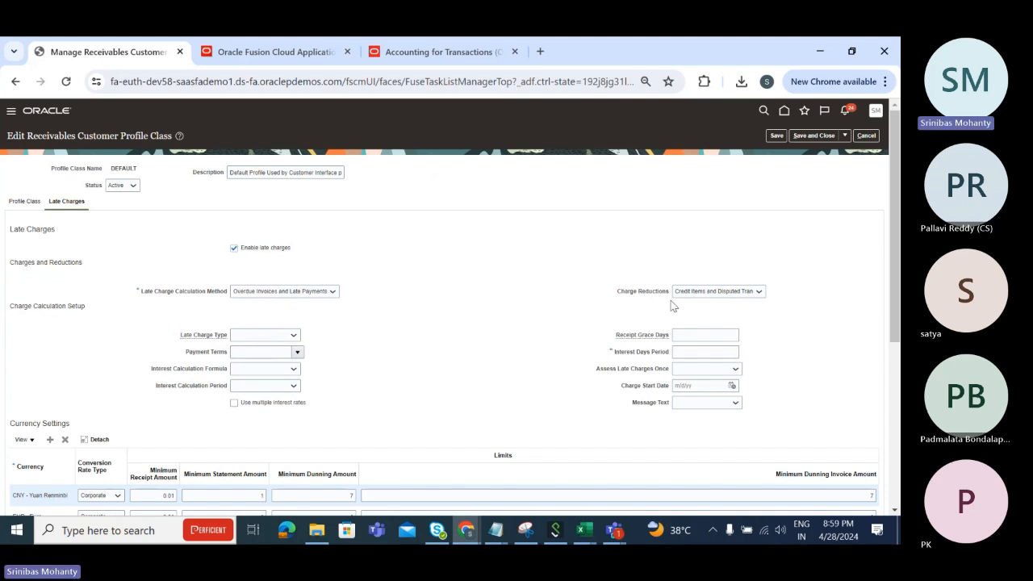
- Check the Late Charge Type choices against the late charge documents in C137:D140 of the Finance training workbook in Excel, and return to Oracle
left_click(292, 336)
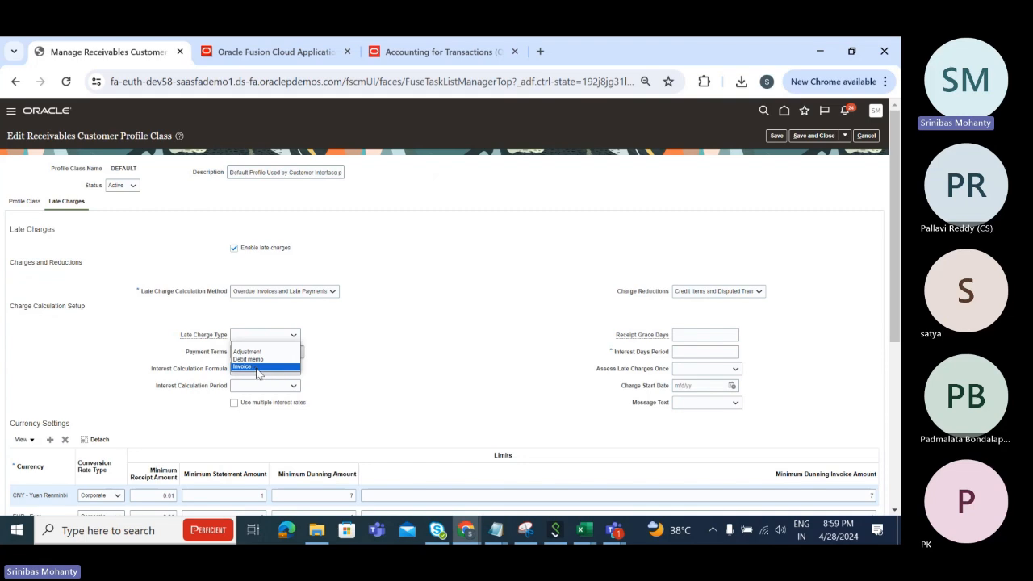
key("alt+Tab")
scroll(504, 403, "up", 4)
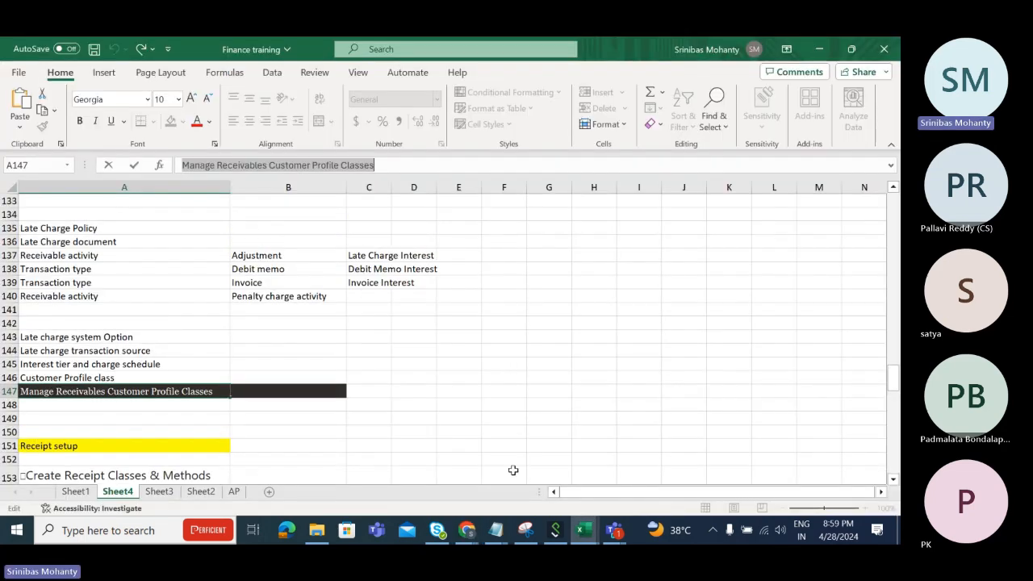
scroll(519, 463, "down", 3)
left_click_drag(387, 255, 434, 289)
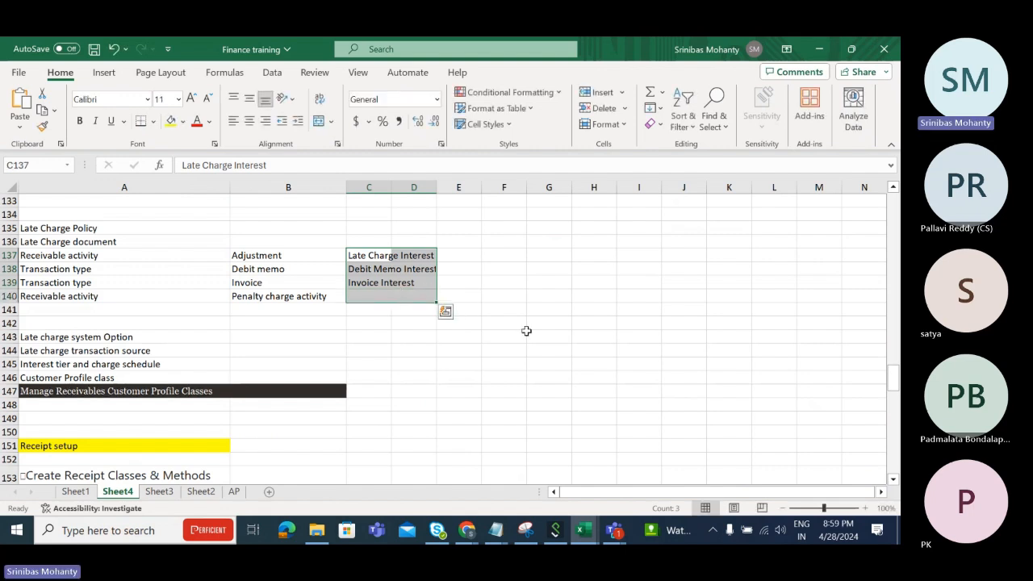
key("alt+Tab")
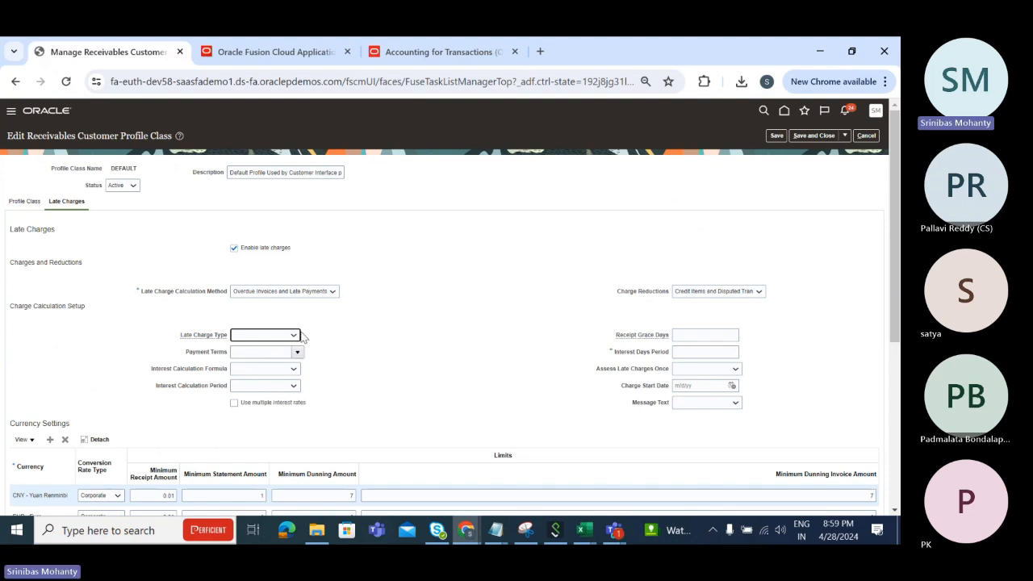
- Set the Late Charge Type to Invoice and the Payment Terms to 30 Net
left_click(293, 335)
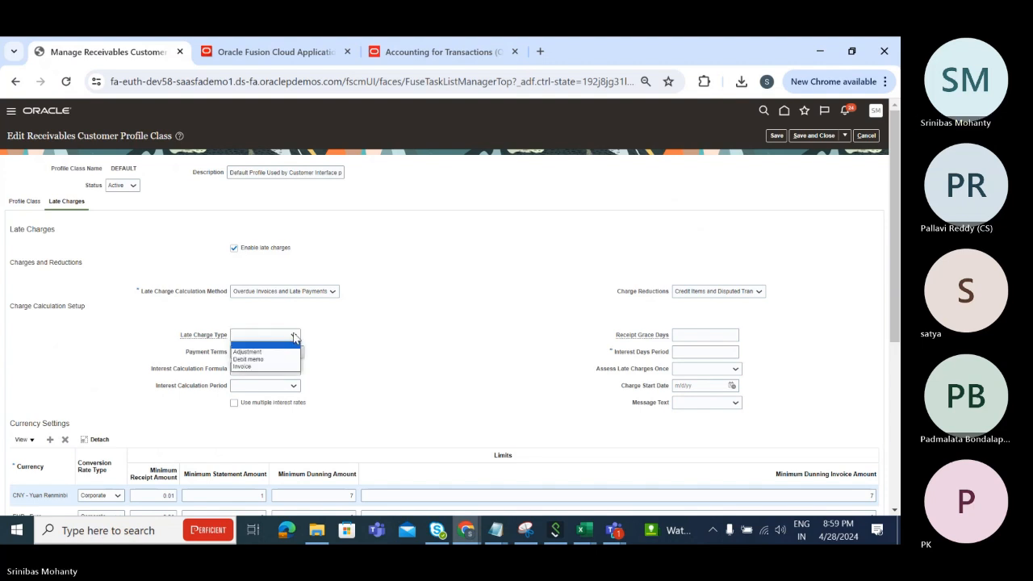
left_click(256, 367)
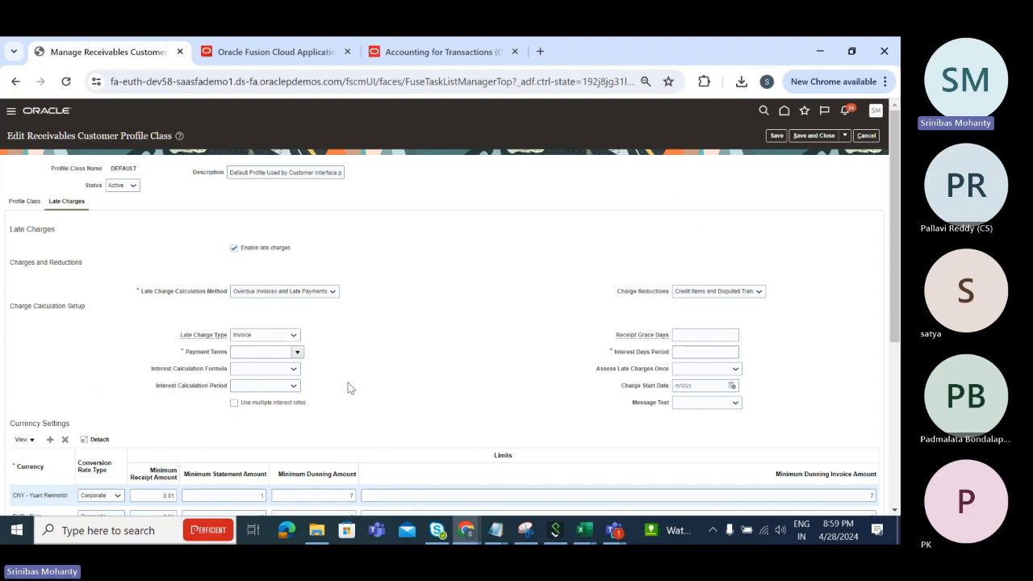
left_click(297, 352)
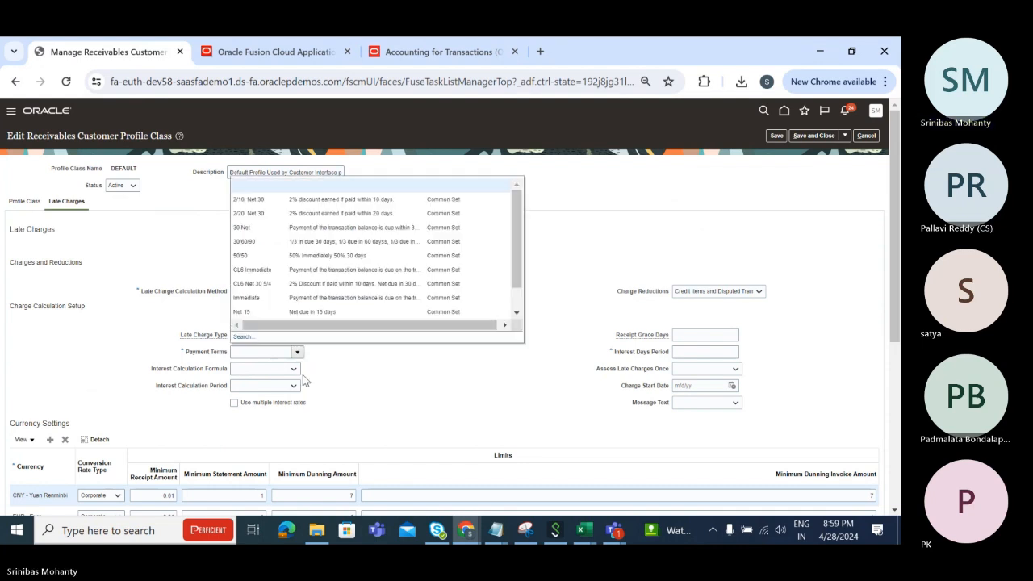
left_click(256, 227)
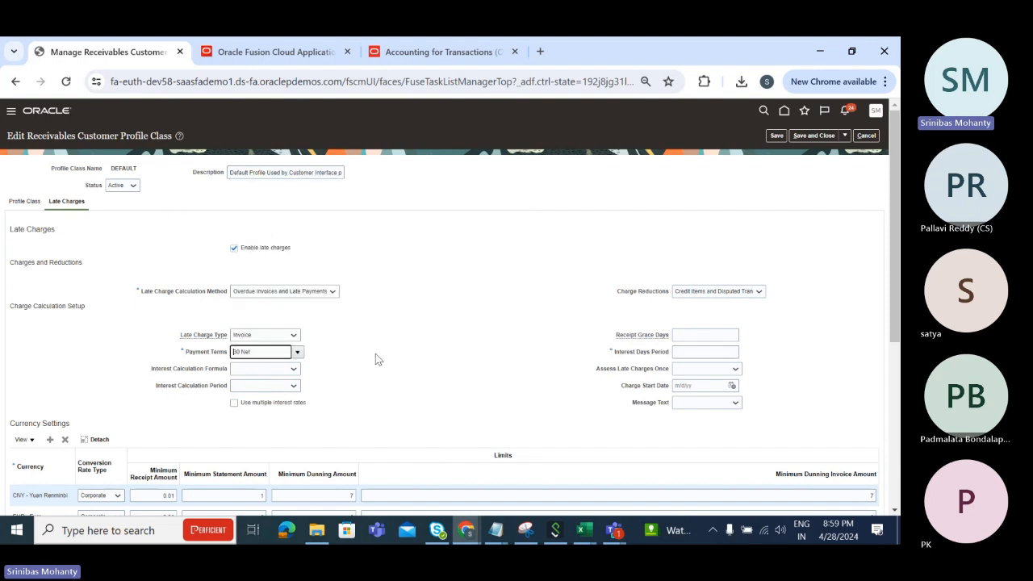
- Set the Interest Days Period to 30 in the charge calculation setup
left_click(711, 336)
left_click(707, 351)
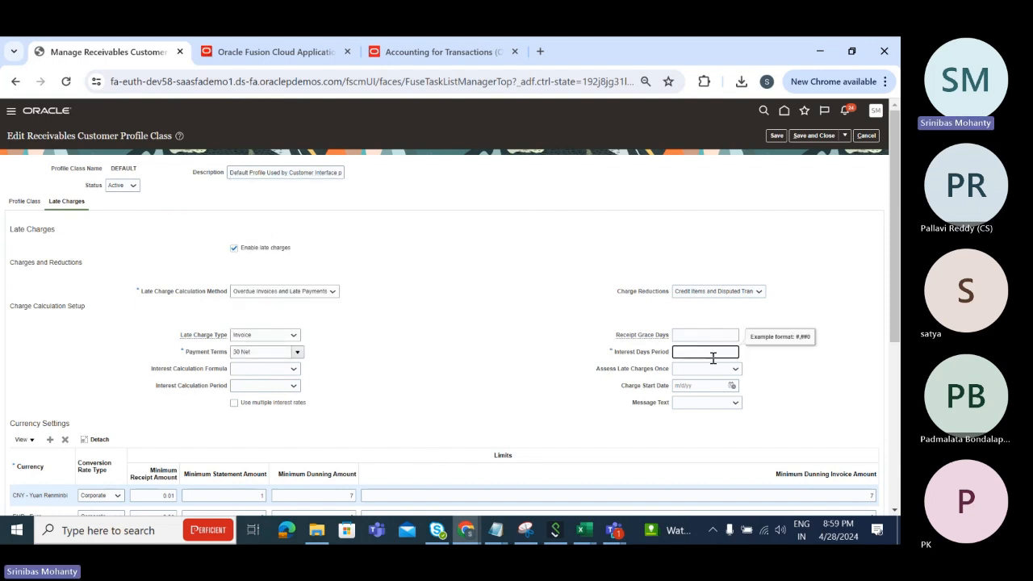
left_click(768, 268)
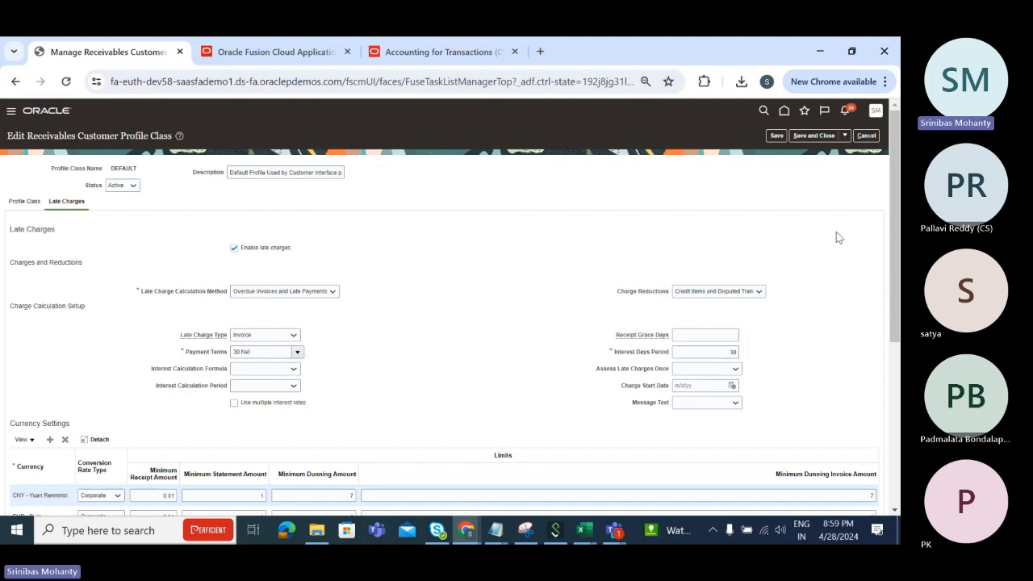
left_click(719, 353)
left_click_drag(720, 356, 766, 351)
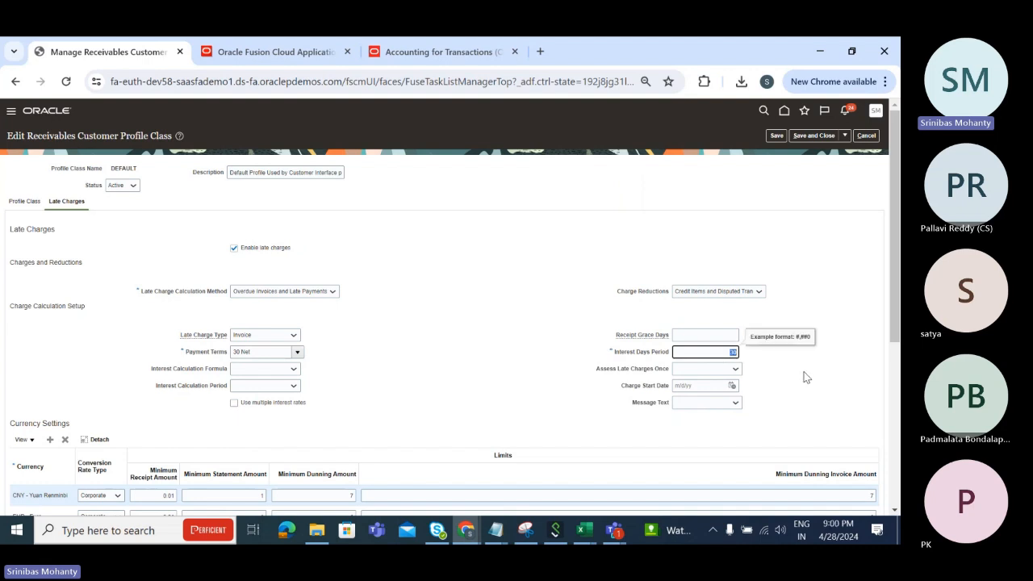
left_click(551, 413)
- Set the Receipt Grace Days to 2 in the charge calculation setup
left_click(703, 335)
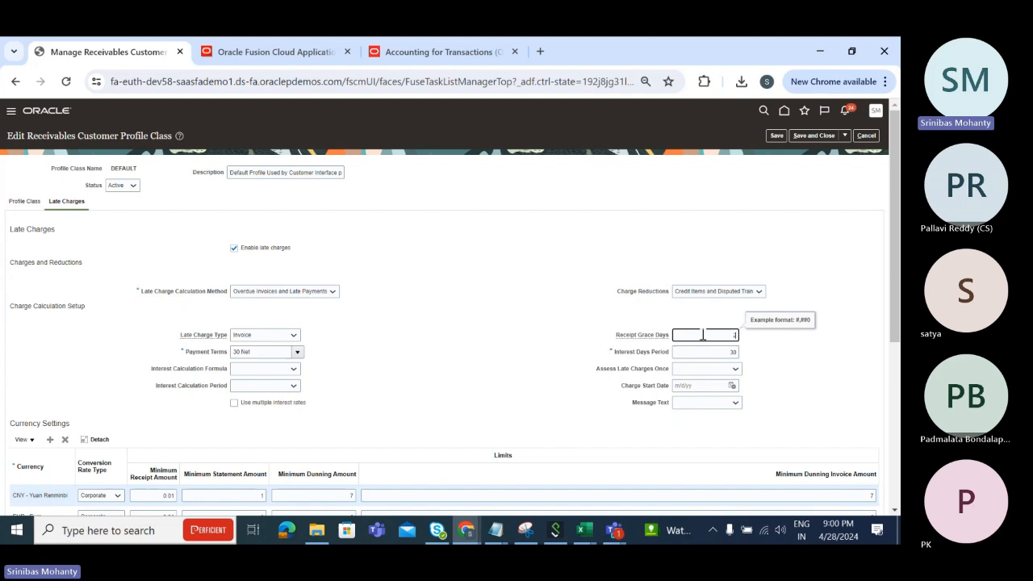
left_click(841, 389)
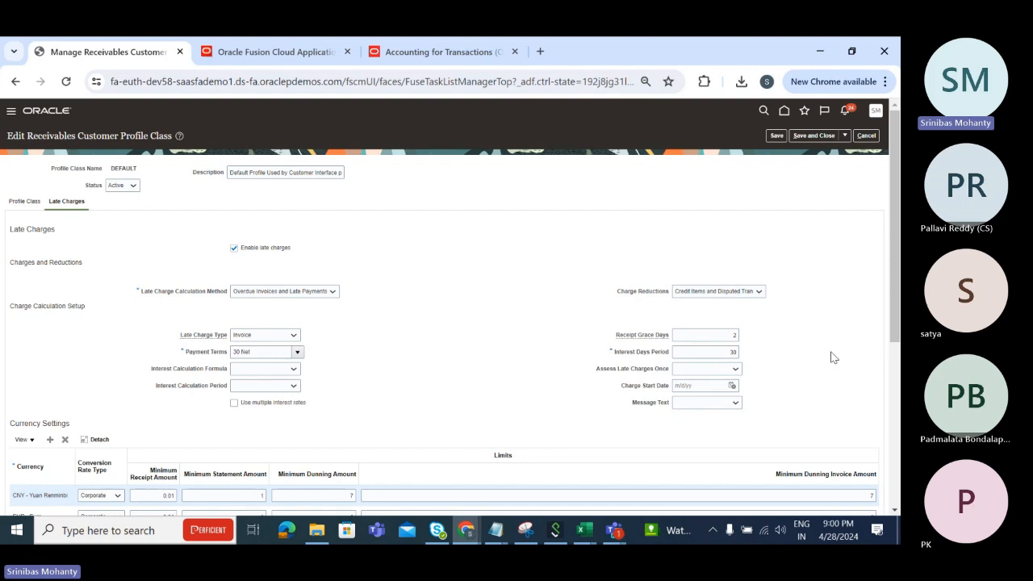
left_click(701, 334)
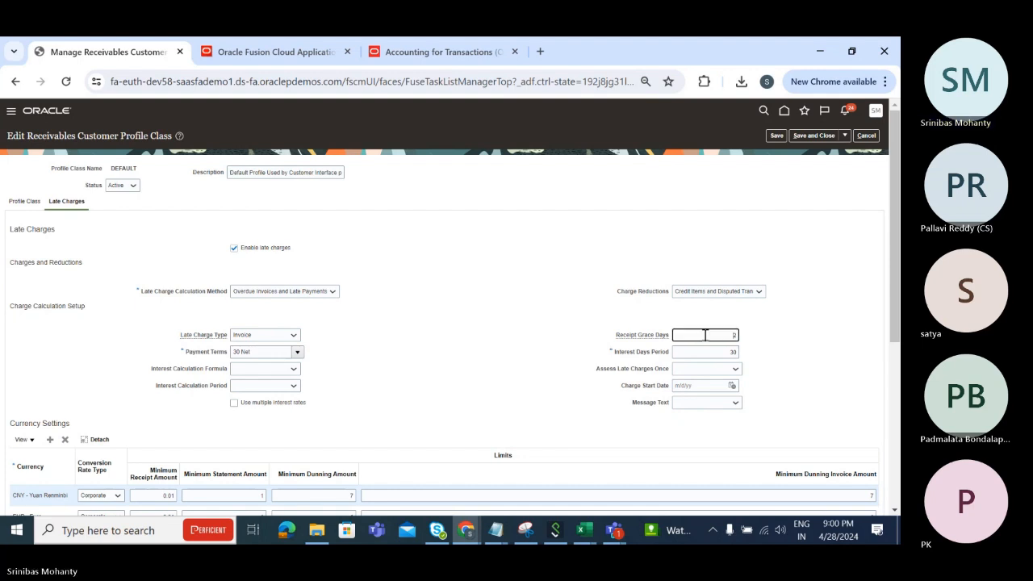
type("2")
left_click(813, 347)
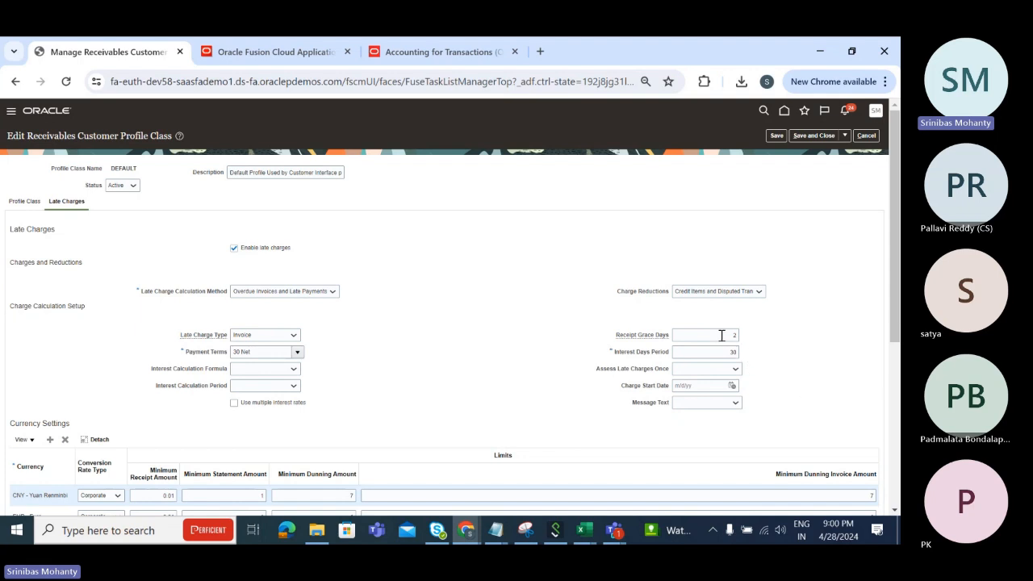
left_click(722, 335)
left_click(812, 392)
- Review the Interest Calculation Formula choices and set the formula to Flat rate
left_click_drag(896, 322, 895, 365)
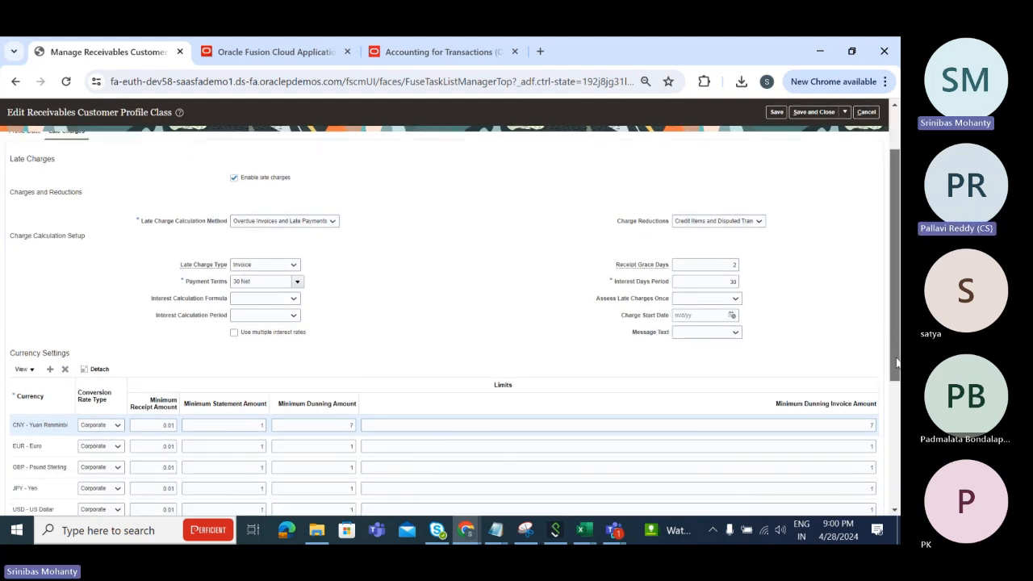
left_click(291, 299)
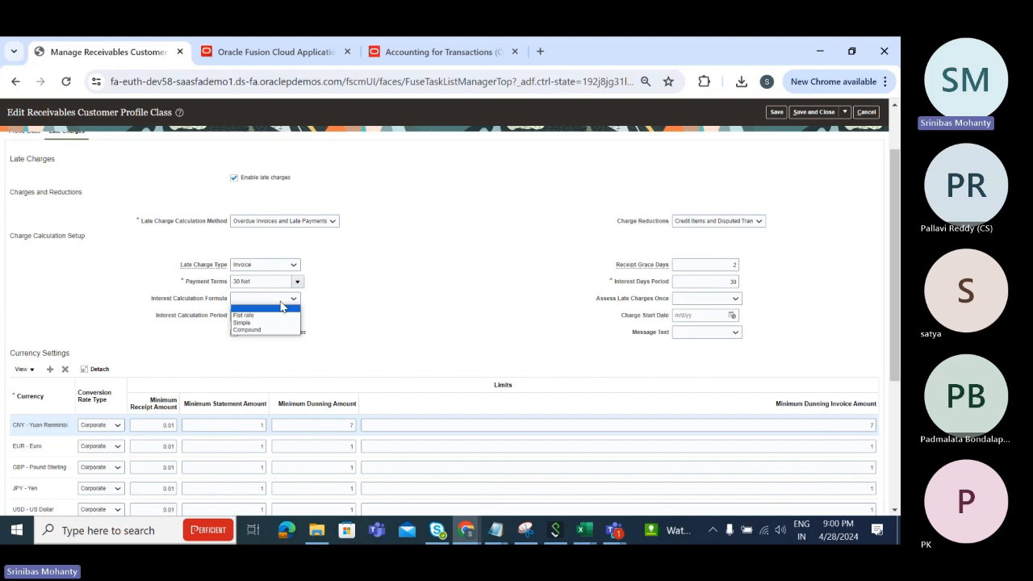
left_click(386, 371)
left_click(269, 301)
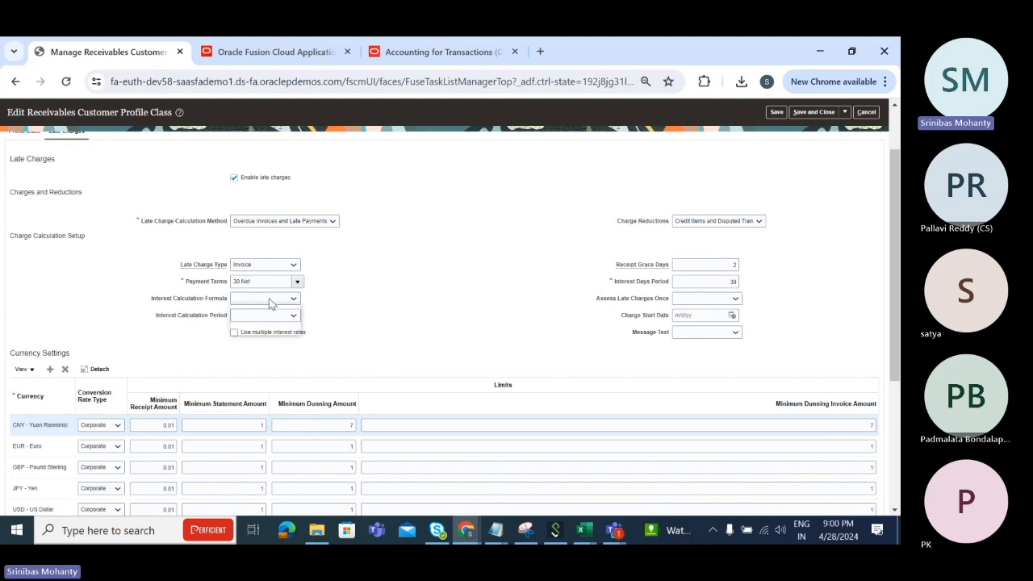
left_click(255, 316)
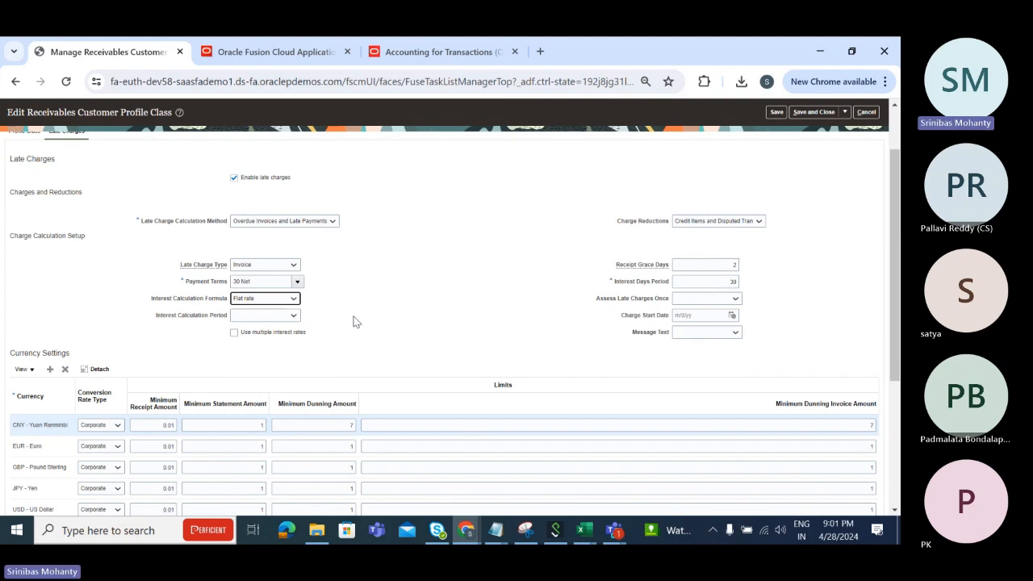
- Try Daily as the Interest Calculation Period, and set the period to Monthly
left_click(272, 317)
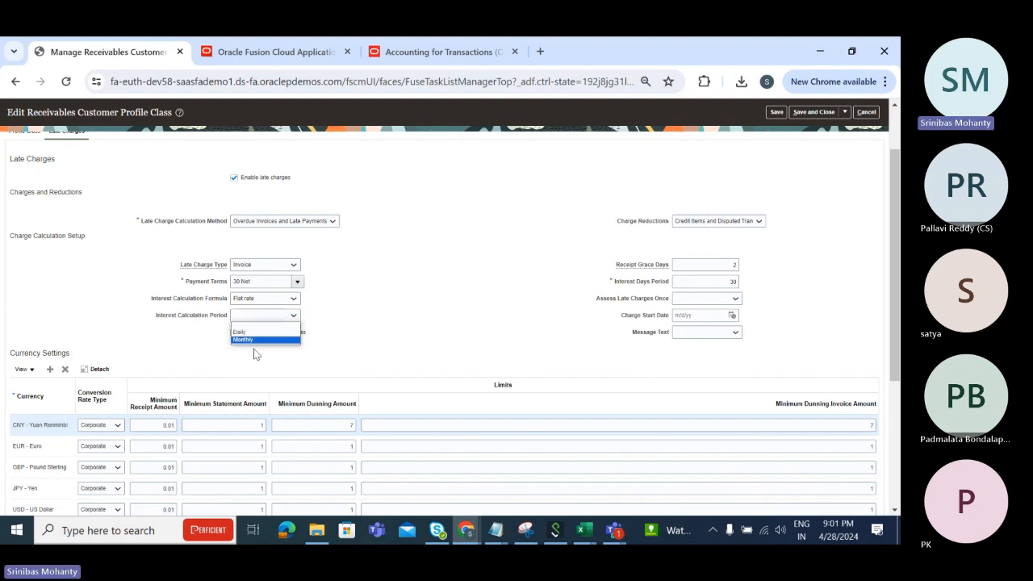
left_click(242, 332)
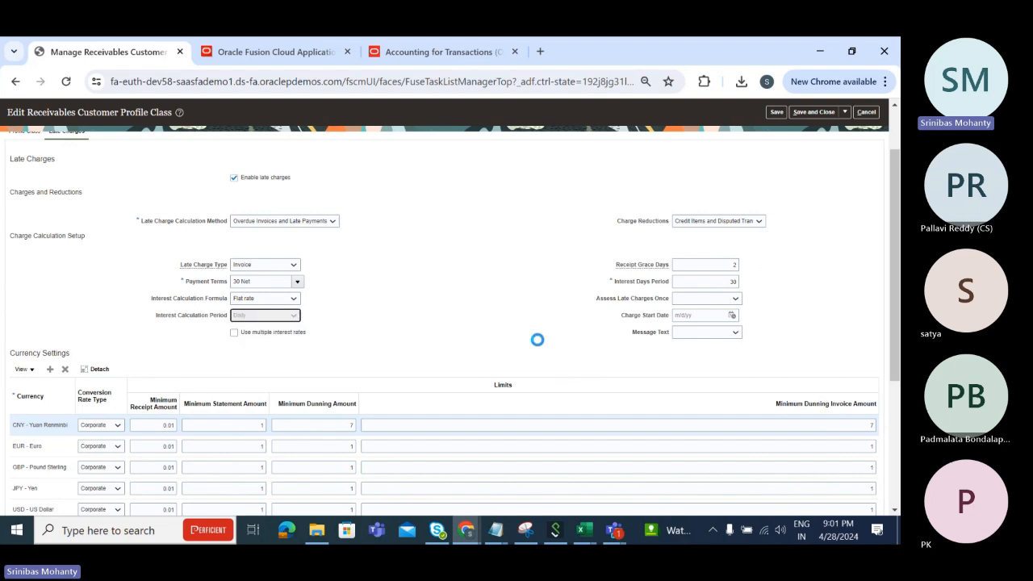
left_click(267, 315)
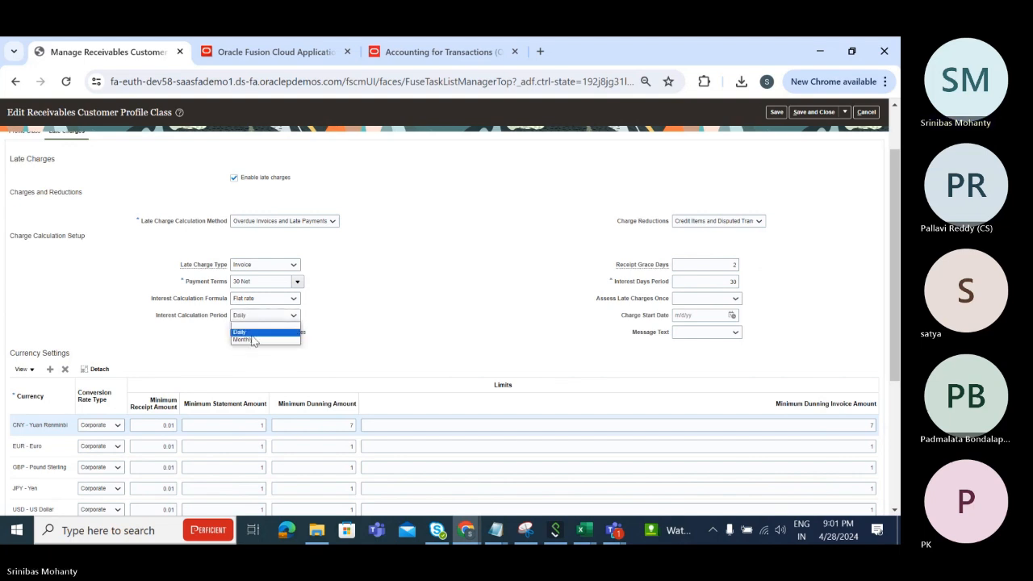
left_click(255, 340)
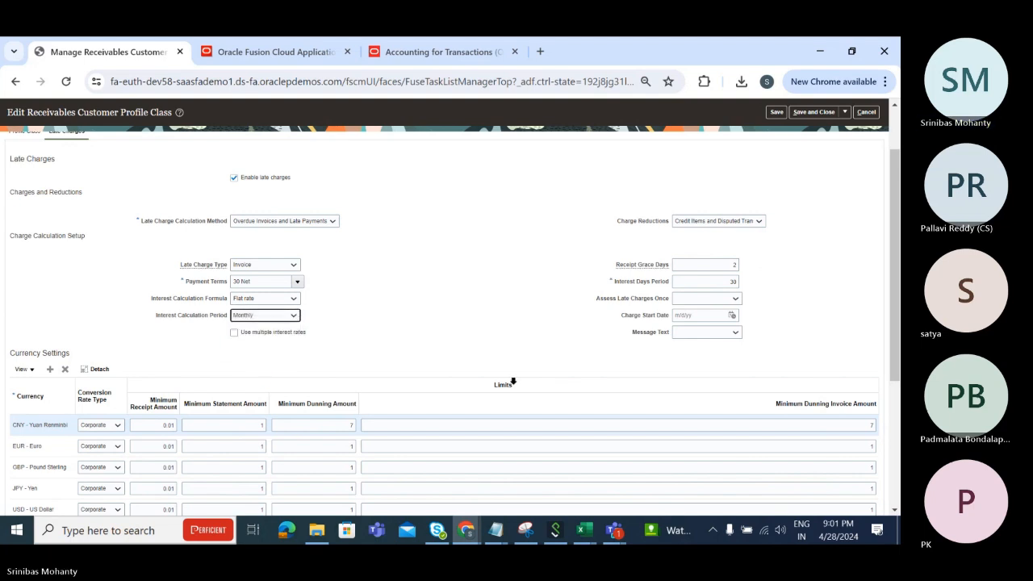
- Examine the choices available for Assess Late Charges Once
left_click(737, 299)
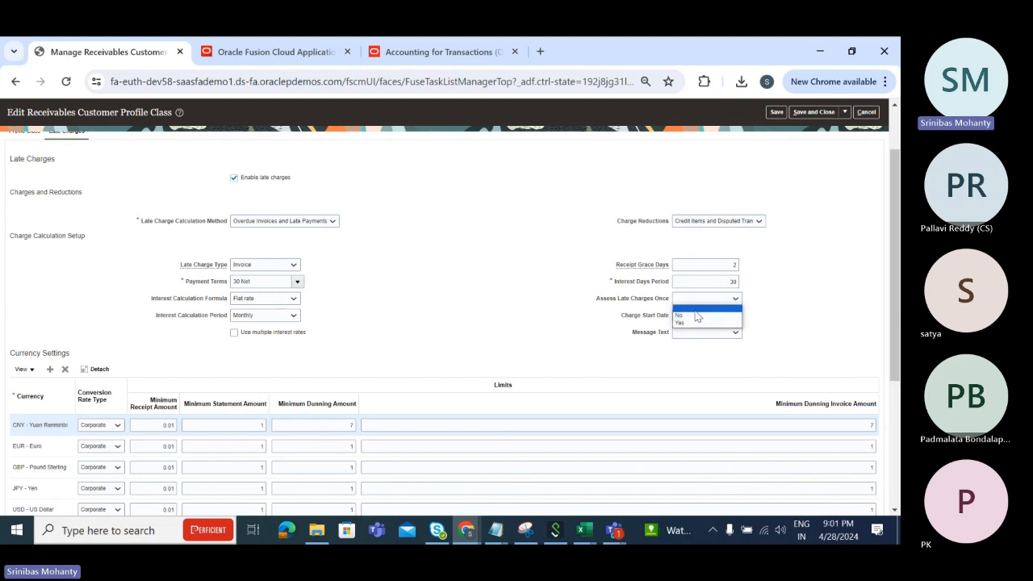
left_click(734, 308)
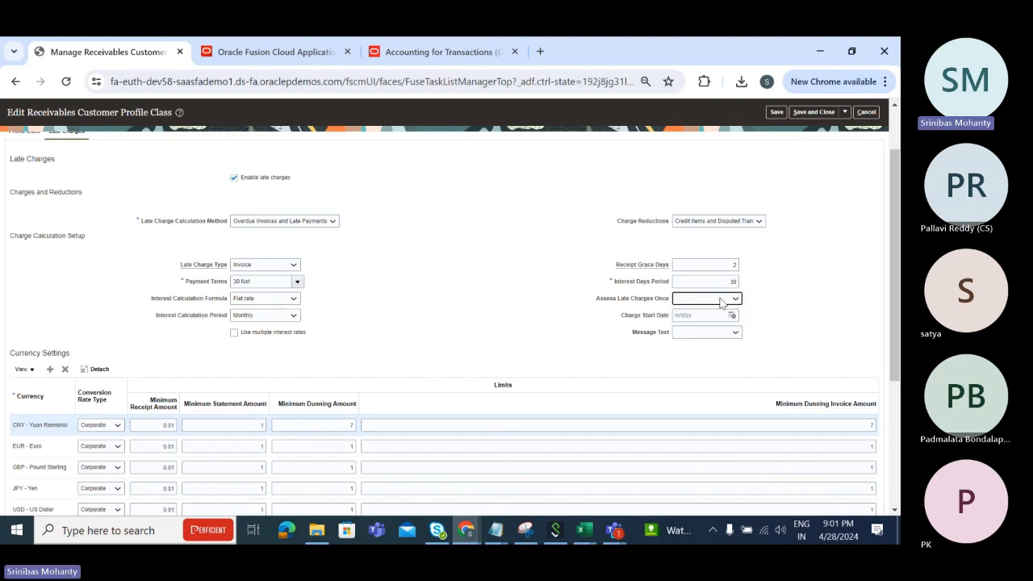
left_click(712, 300)
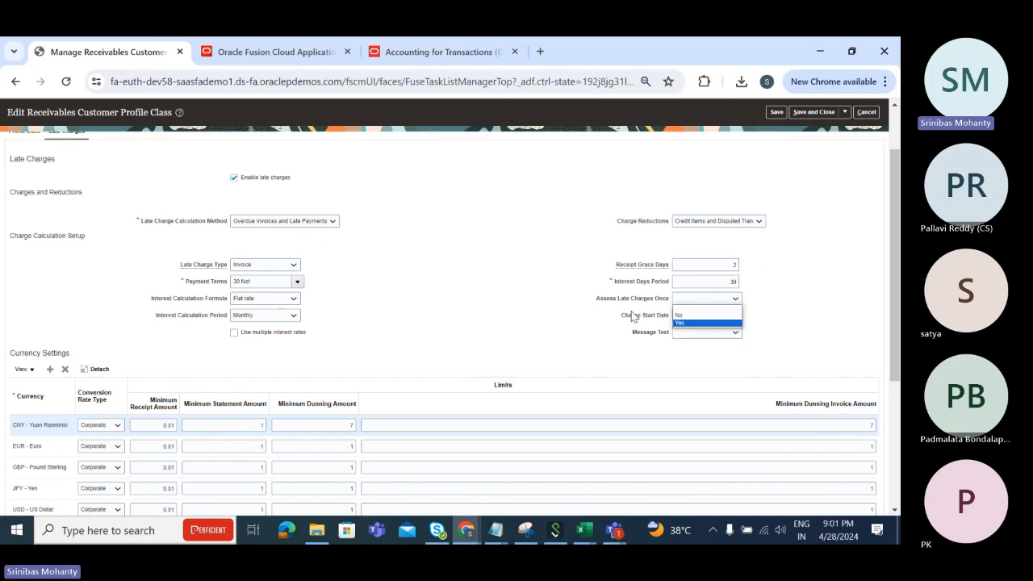
- Look over the late charge settings and the Currency Settings limits, highlighting the CNY row's Minimum Receipt Amount
left_click_drag(895, 307, 897, 379)
scroll(661, 329, "up", 3)
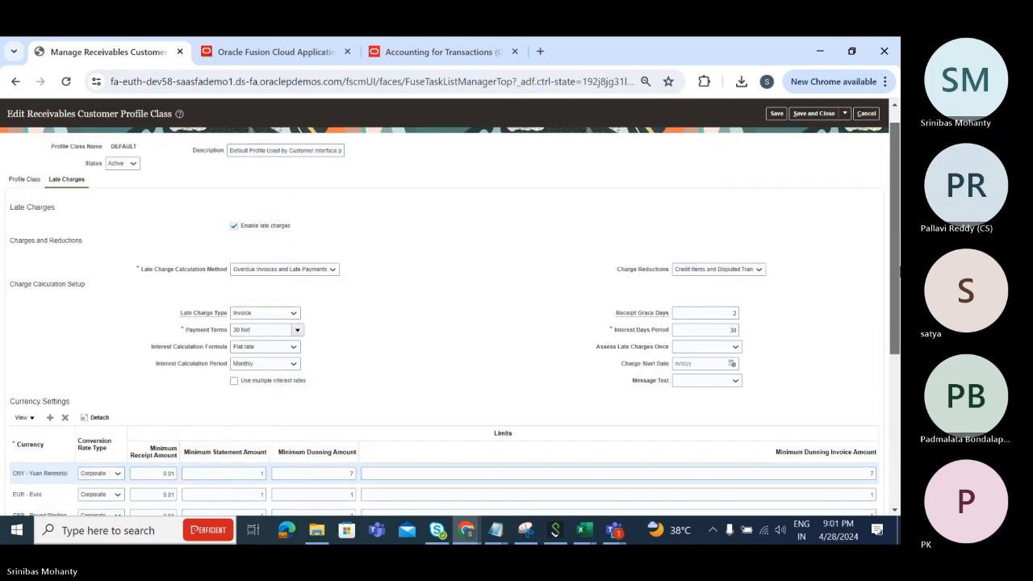
left_click_drag(442, 372, 445, 341)
left_click(463, 335)
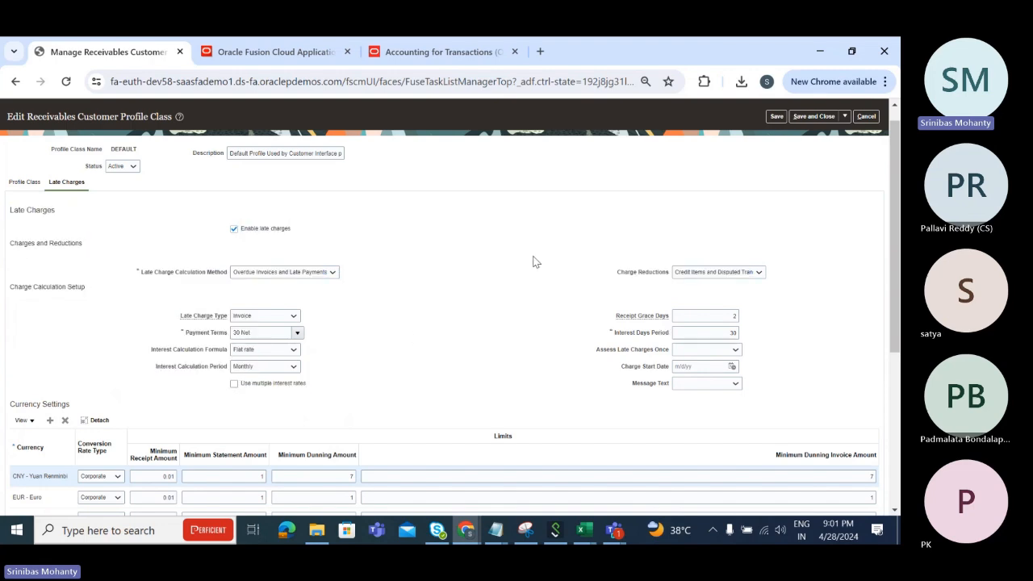
scroll(535, 261, "down", 3)
scroll(504, 216, "up", 2)
scroll(505, 216, "down", 1)
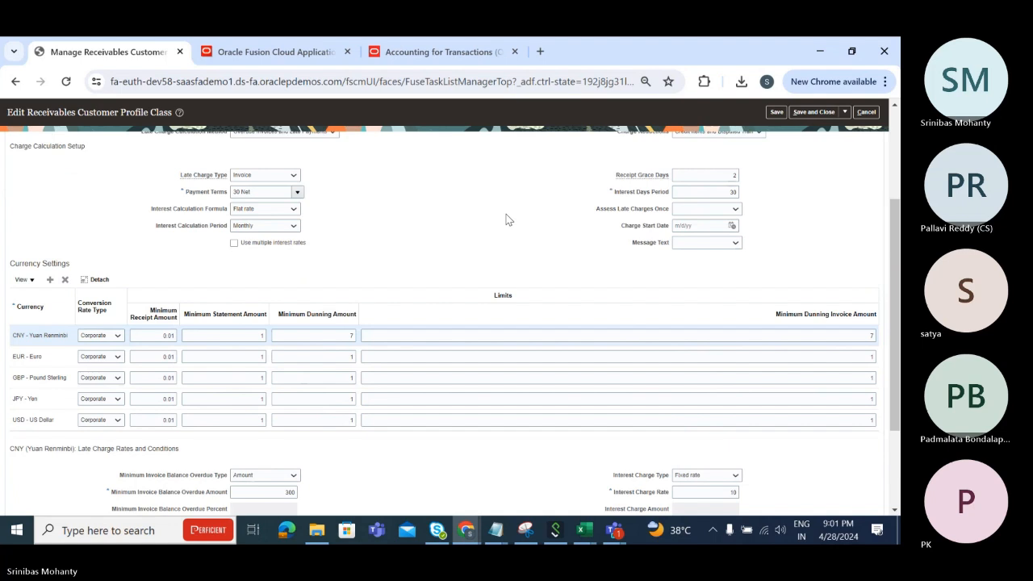
scroll(505, 216, "up", 2)
scroll(505, 216, "down", 2)
left_click_drag(140, 337, 184, 340)
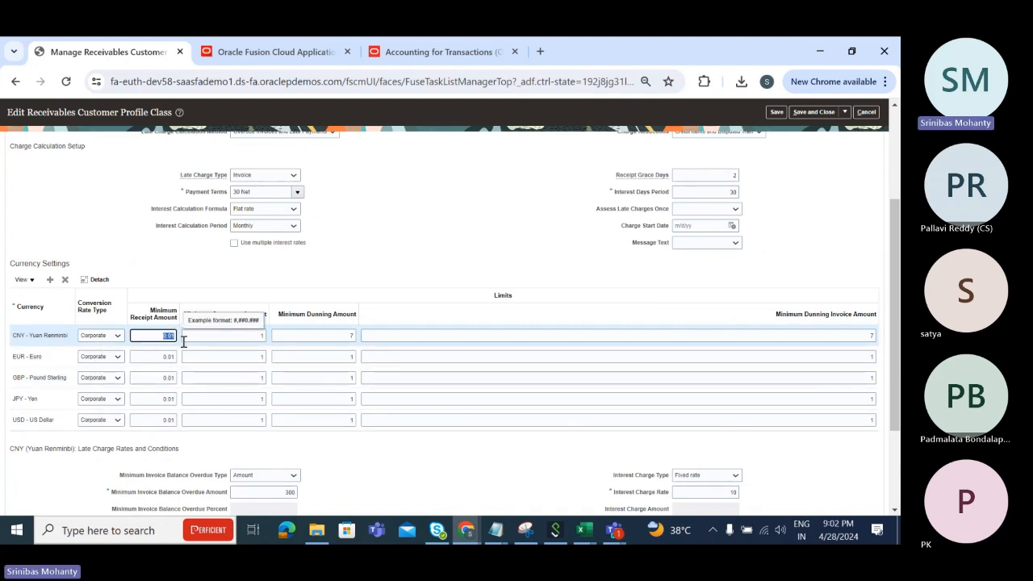
left_click(456, 239)
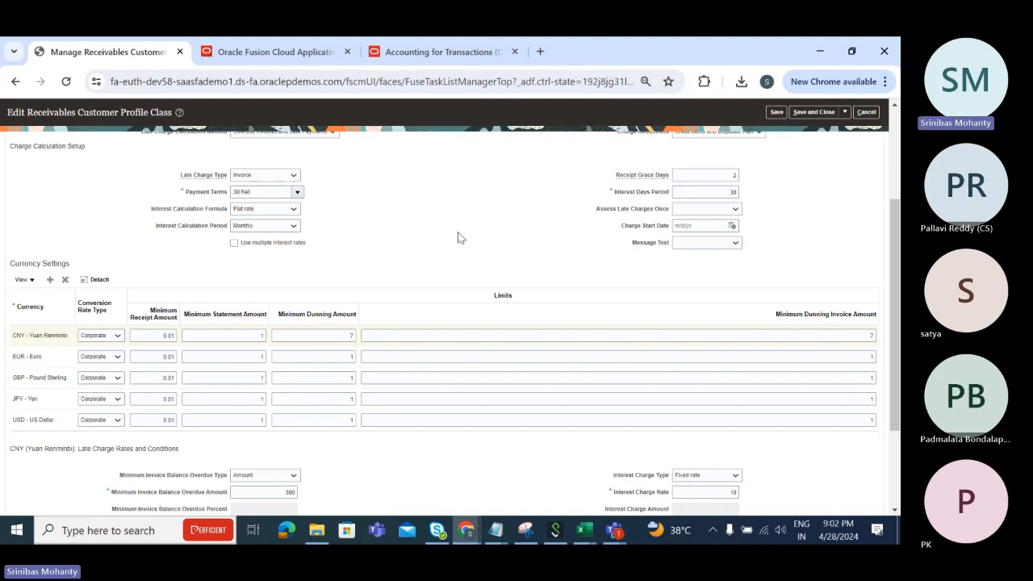
left_click(149, 339)
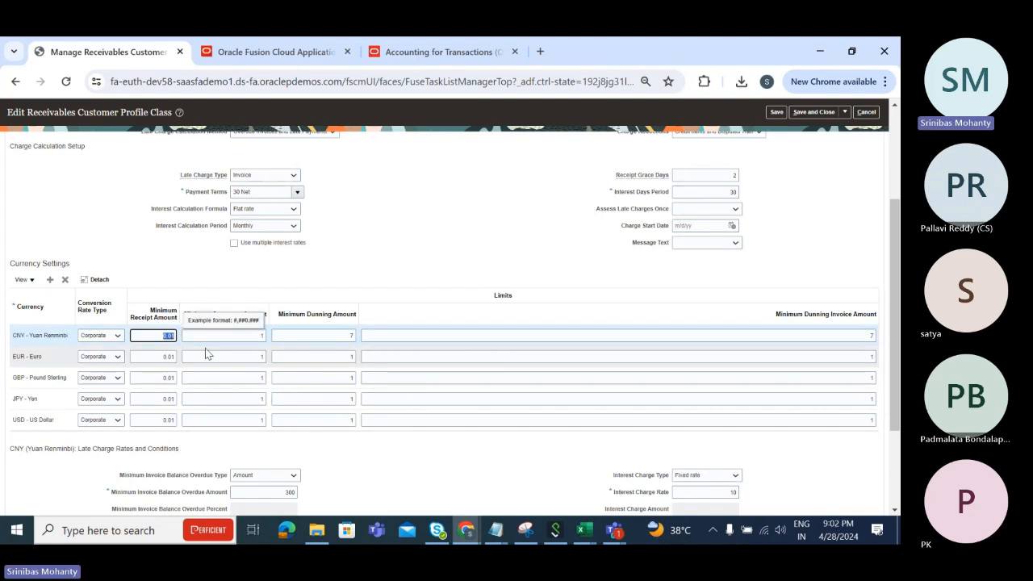
- Review the CNY row's limits in Currency Settings, highlighting the Minimum Receipt Amount and Minimum Dunning Invoice Amount
left_click(434, 277)
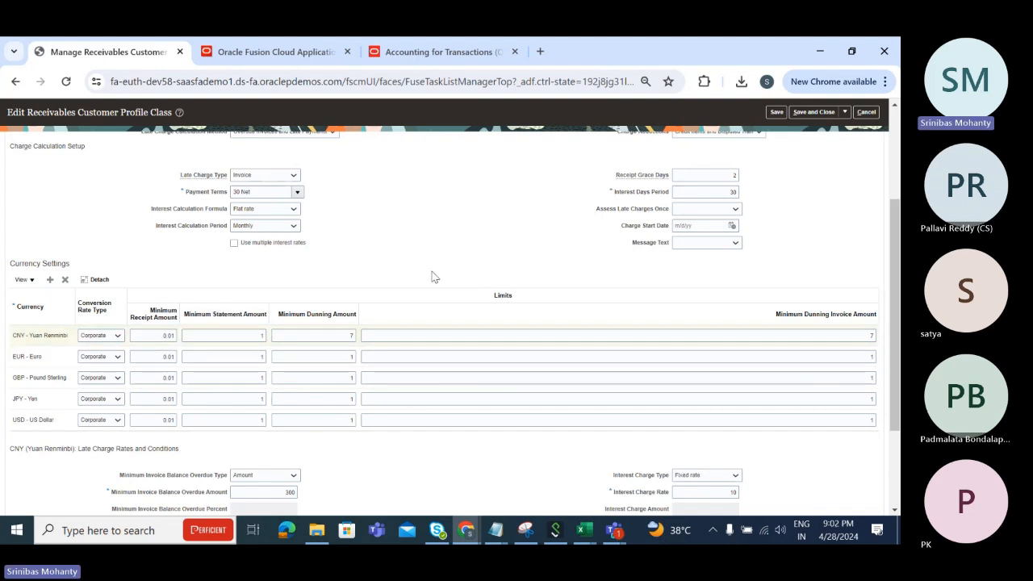
left_click(150, 334)
left_click(404, 247)
left_click(827, 336)
left_click(836, 277)
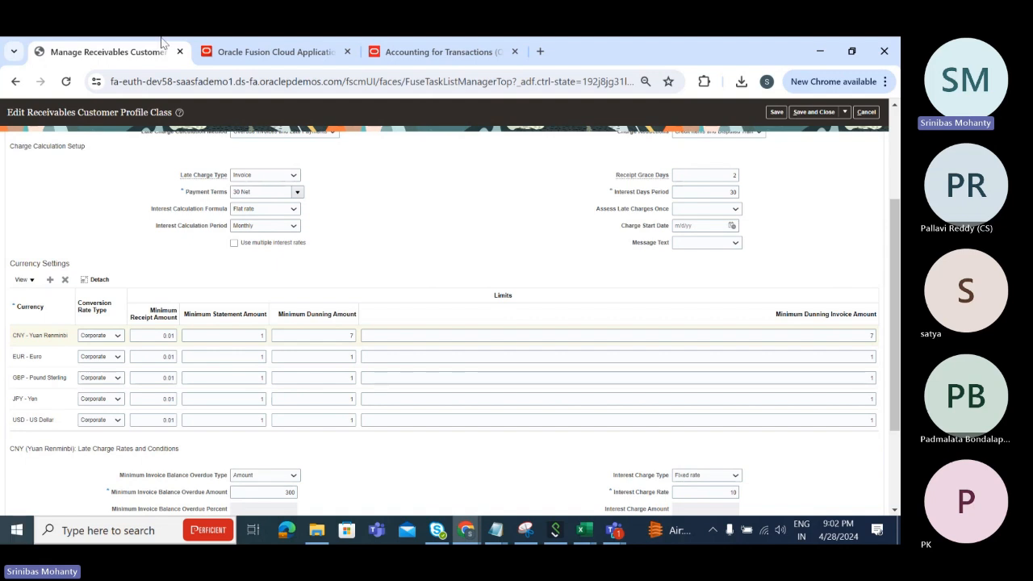
left_click(851, 340)
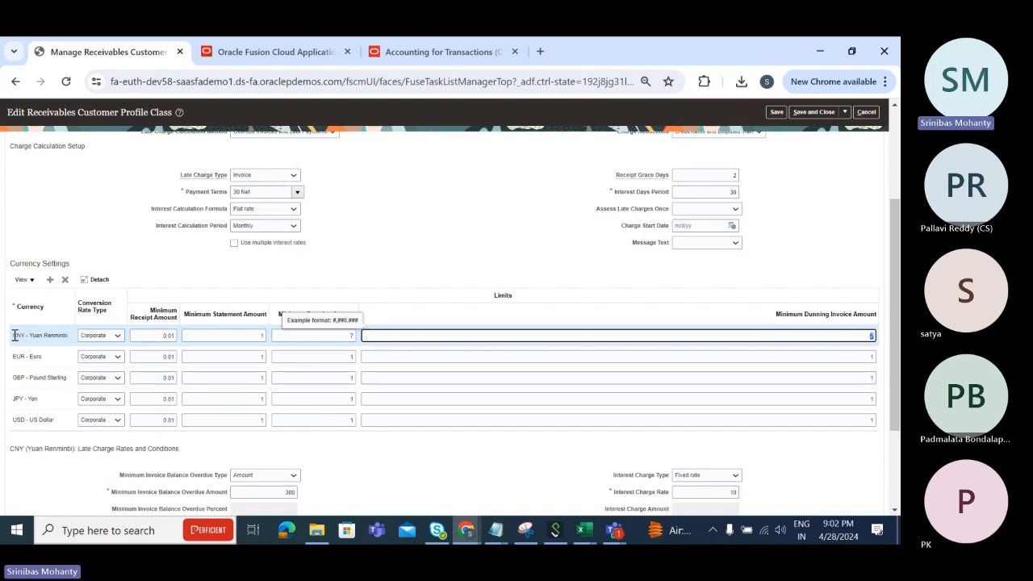
- Select the USD - US Dollar row in Currency Settings and examine its Conversion Rate Type choices
left_click_drag(15, 335, 75, 343)
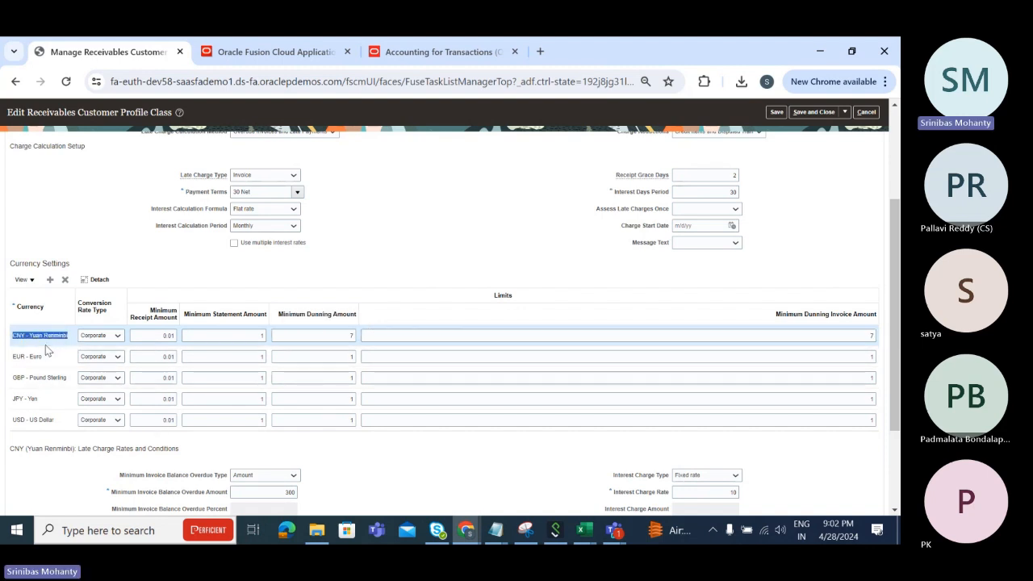
left_click(16, 421)
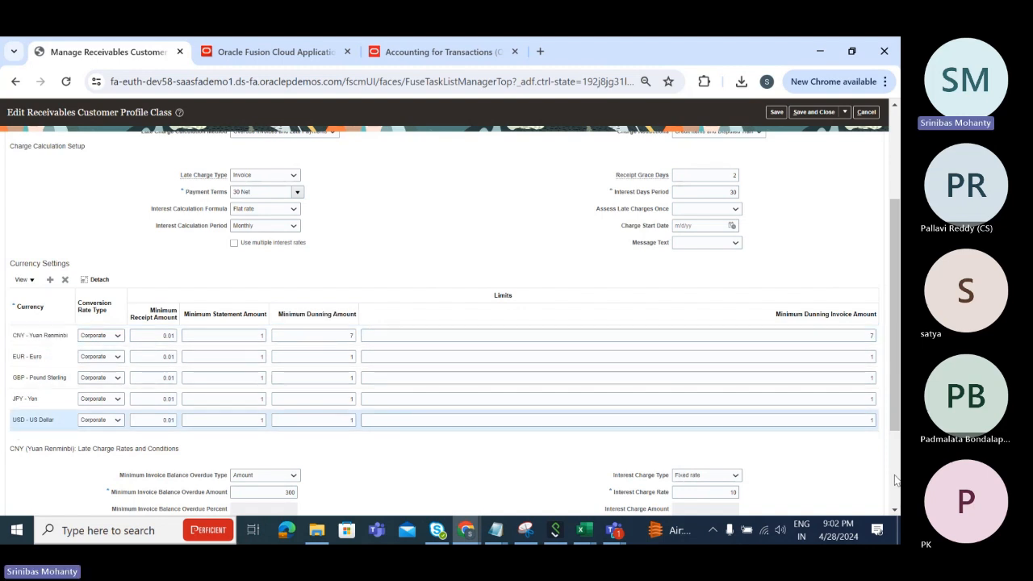
left_click(867, 421)
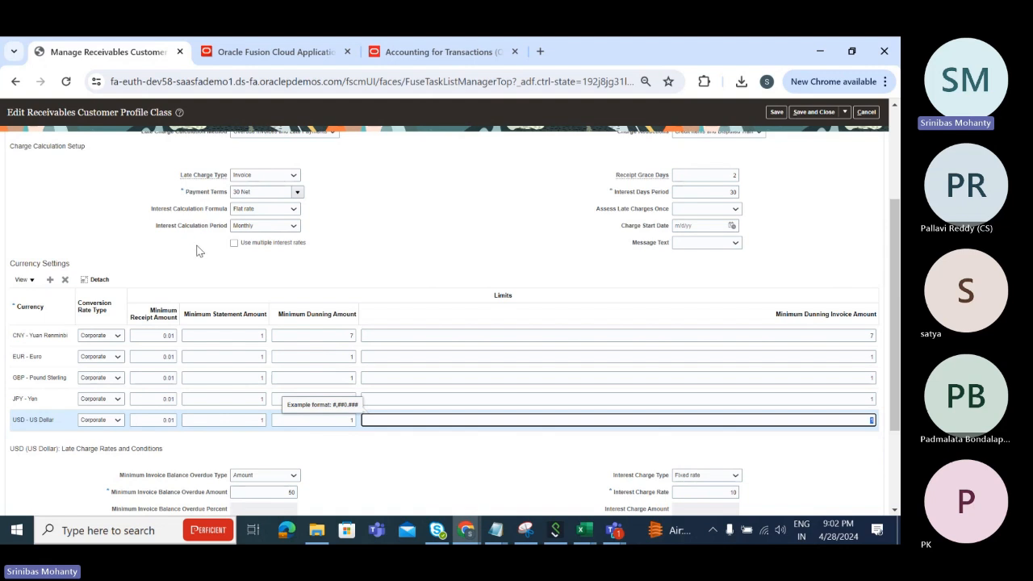
left_click(99, 421)
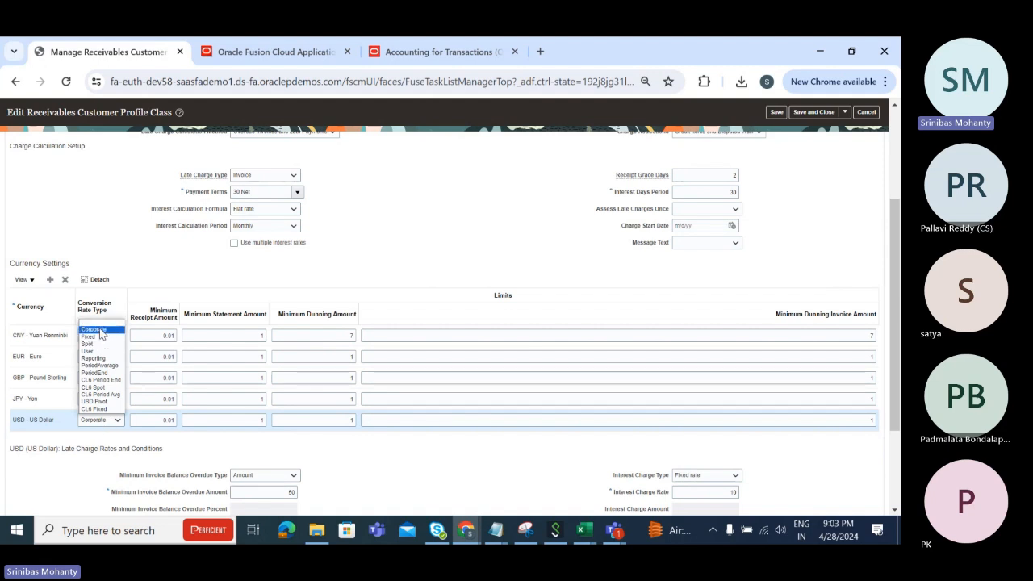
left_click(159, 272)
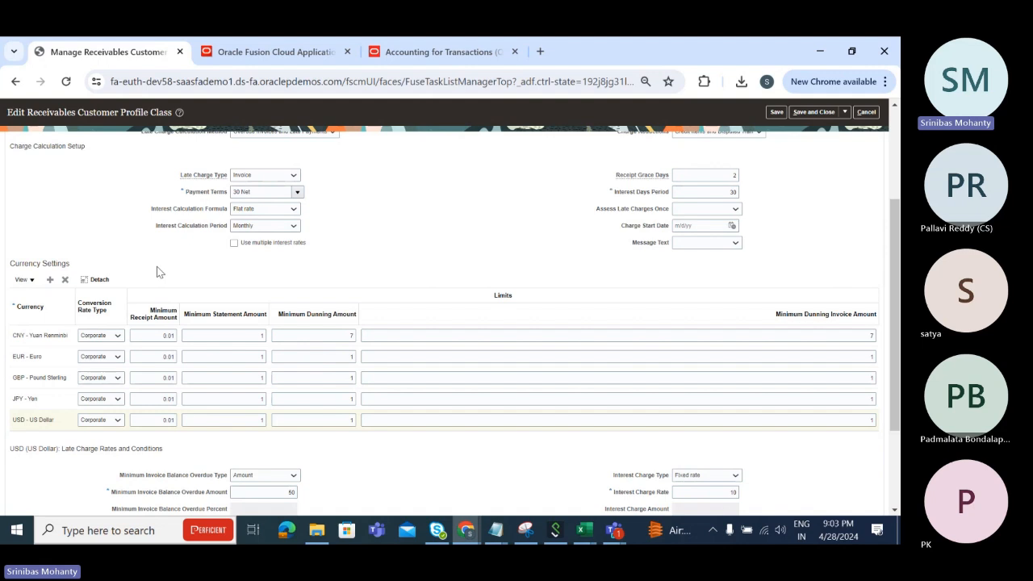
left_click_drag(12, 419, 55, 422)
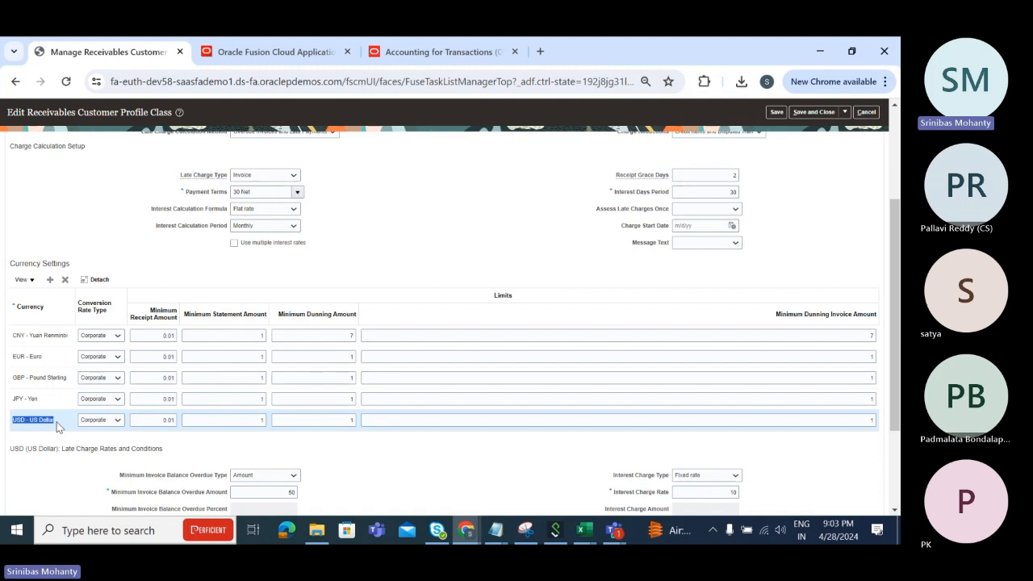
left_click(440, 241)
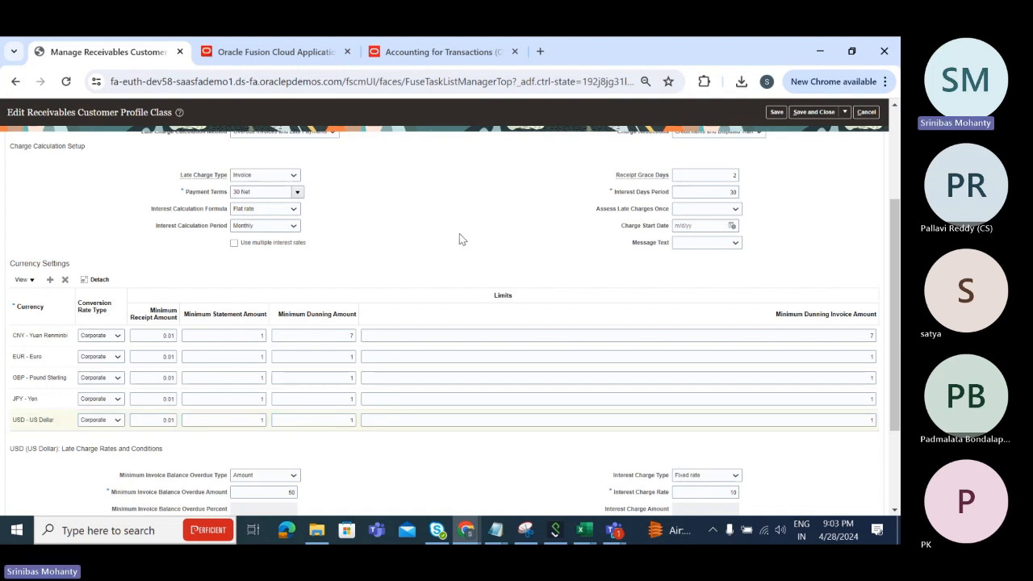
- Review the USD Late Charge Rates and Conditions, checking the Interest Charge Type and Interest Charge Rate
scroll(435, 363, "down", 3)
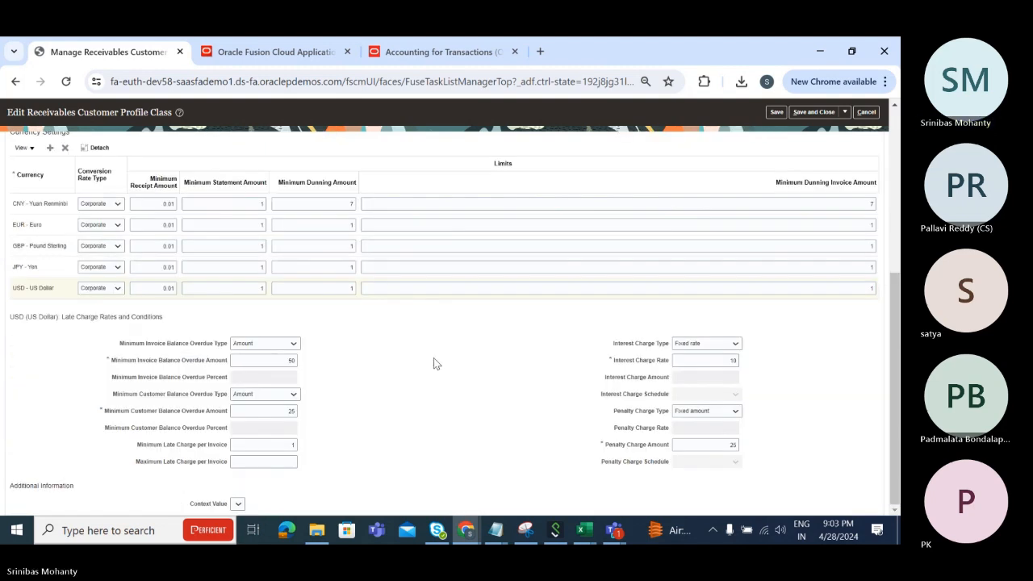
double_click(16, 317)
left_click(221, 325, "shift")
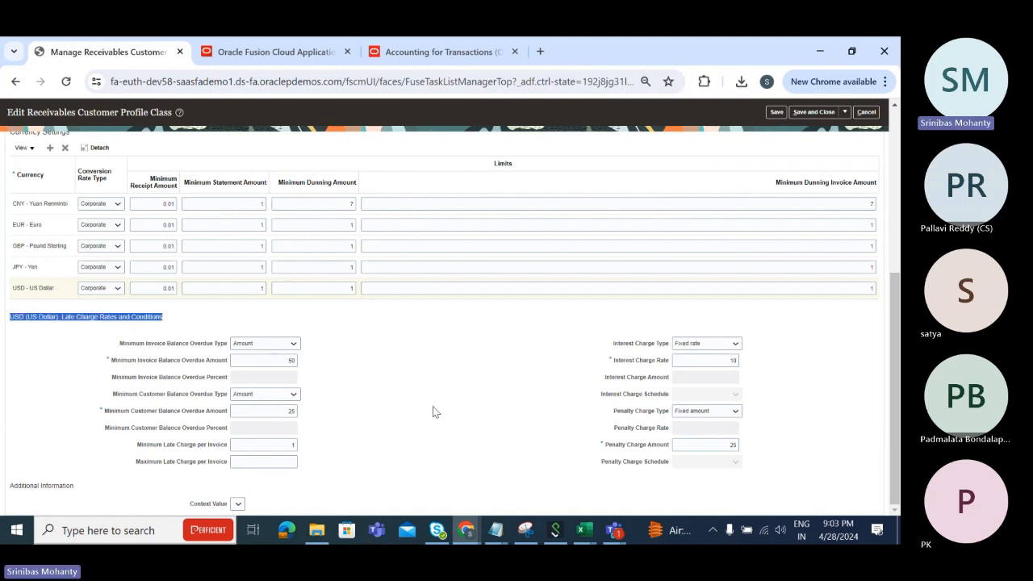
left_click(693, 348)
left_click(699, 347)
left_click(723, 361)
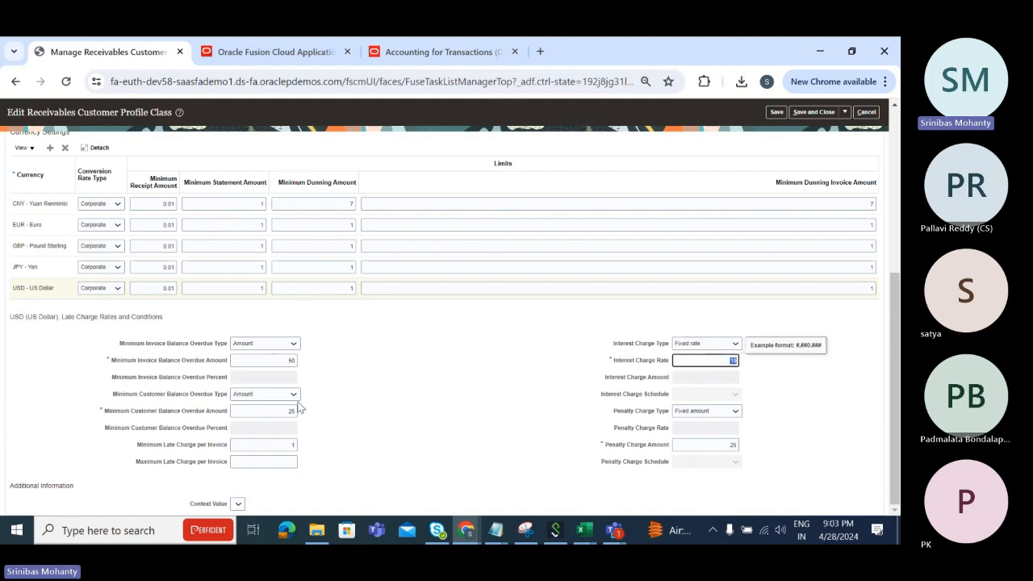
- Examine the USD Minimum Invoice Balance Overdue Amount and Minimum Customer Balance Overdue Amount
left_click(270, 361)
left_click(401, 397)
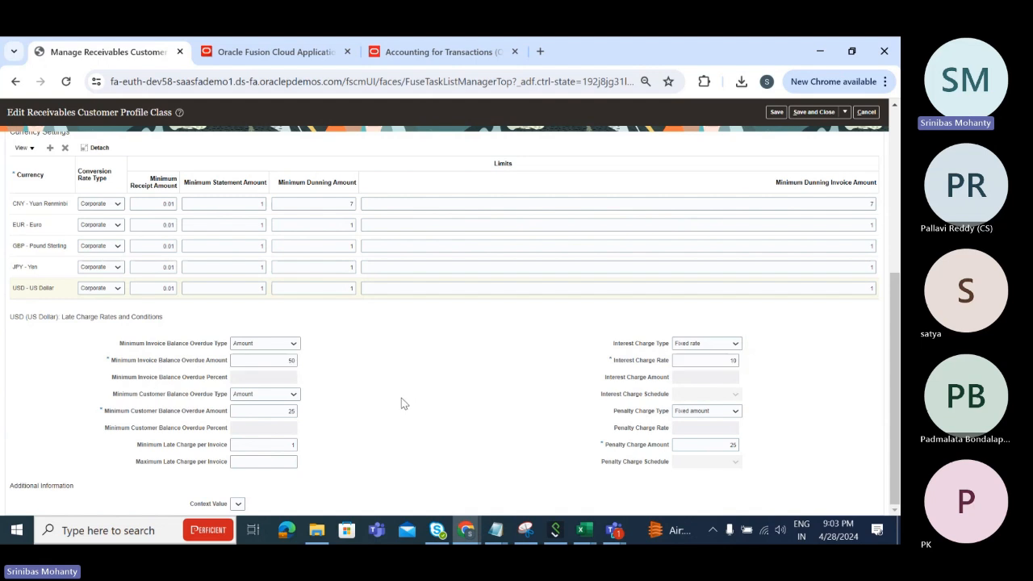
left_click(287, 360)
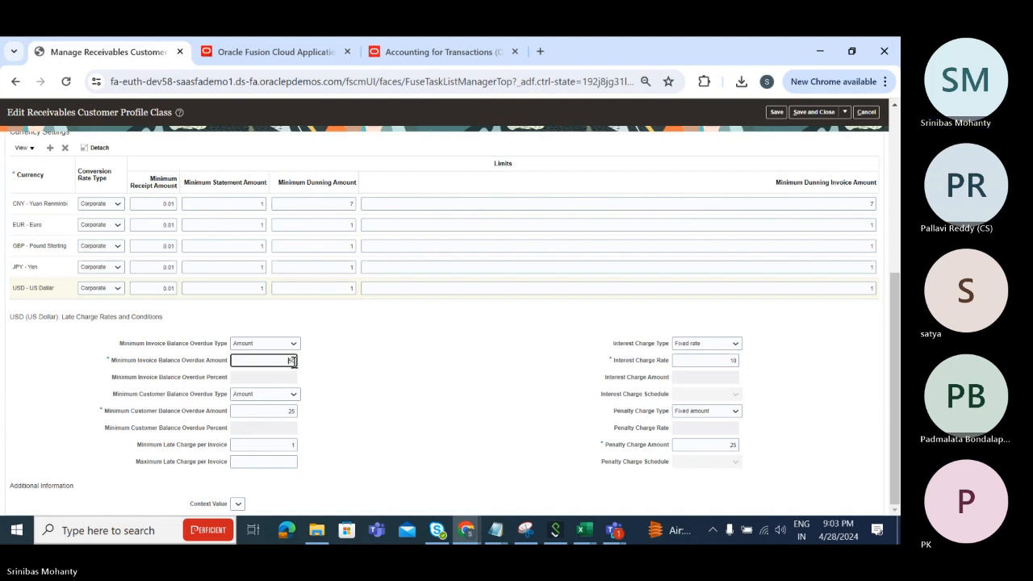
left_click(374, 393)
left_click_drag(105, 415, 228, 419)
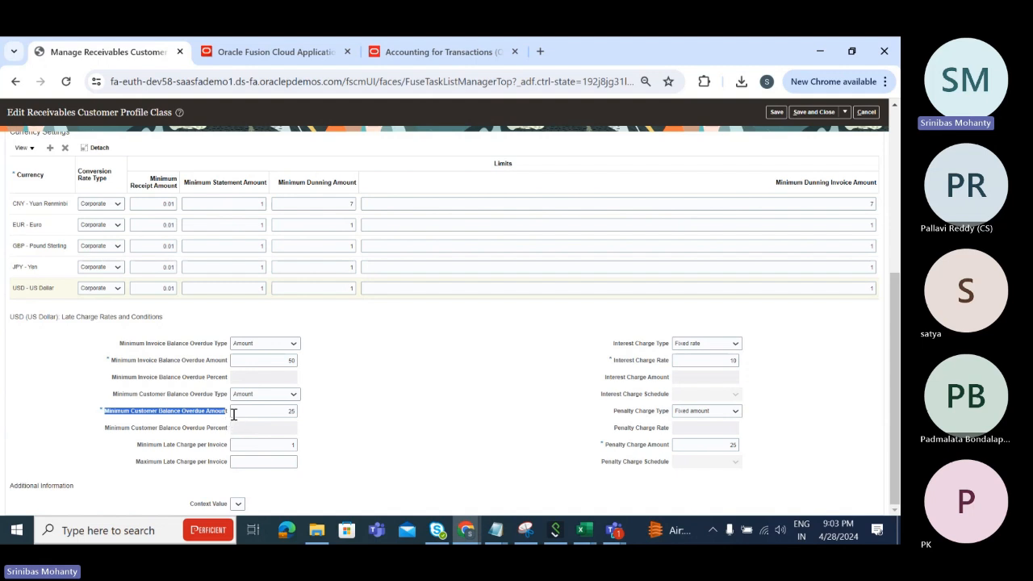
left_click(207, 427)
left_click_drag(101, 414, 228, 421)
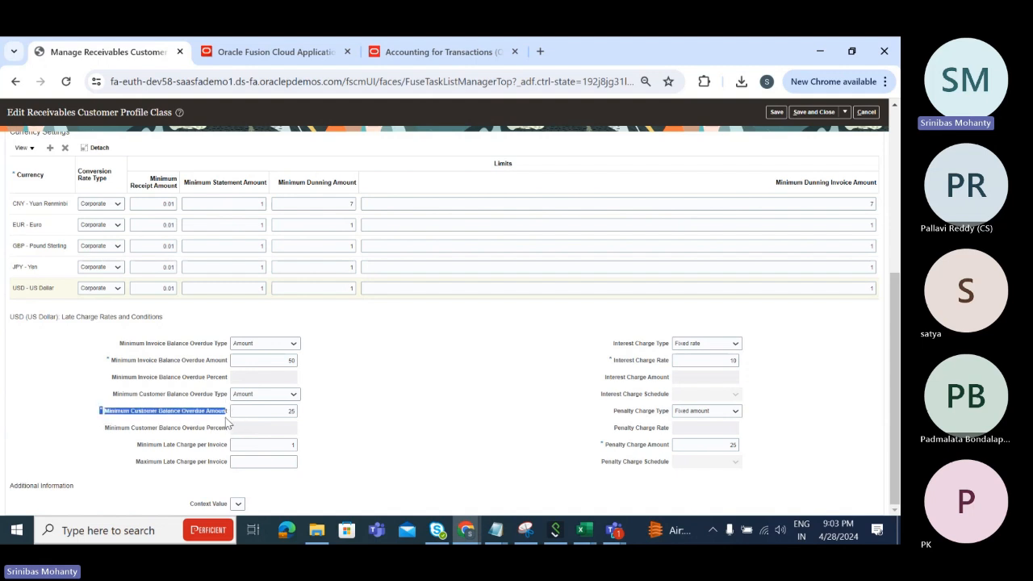
double_click(280, 411)
left_click(409, 429)
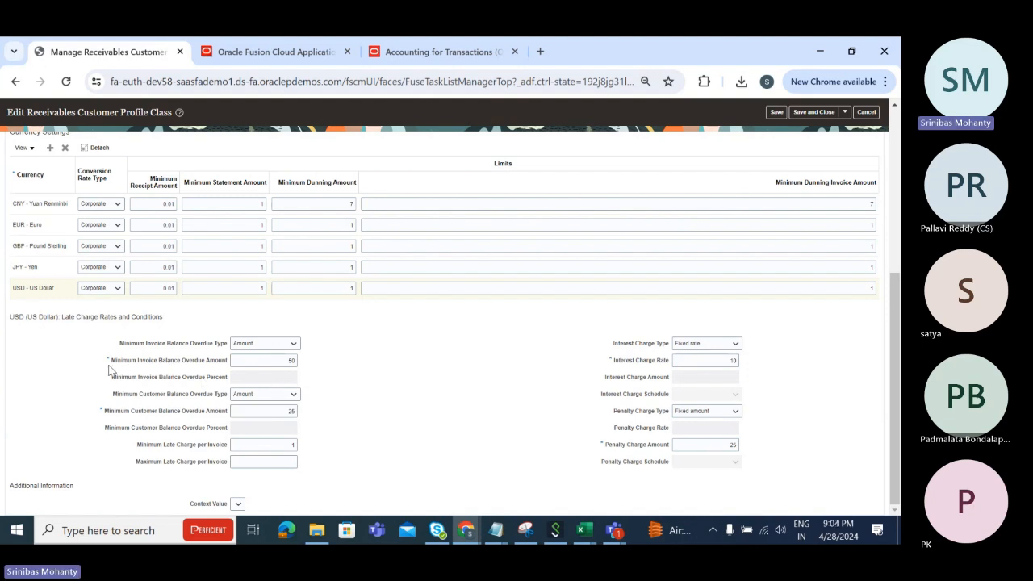
left_click_drag(274, 362, 302, 361)
left_click(361, 377)
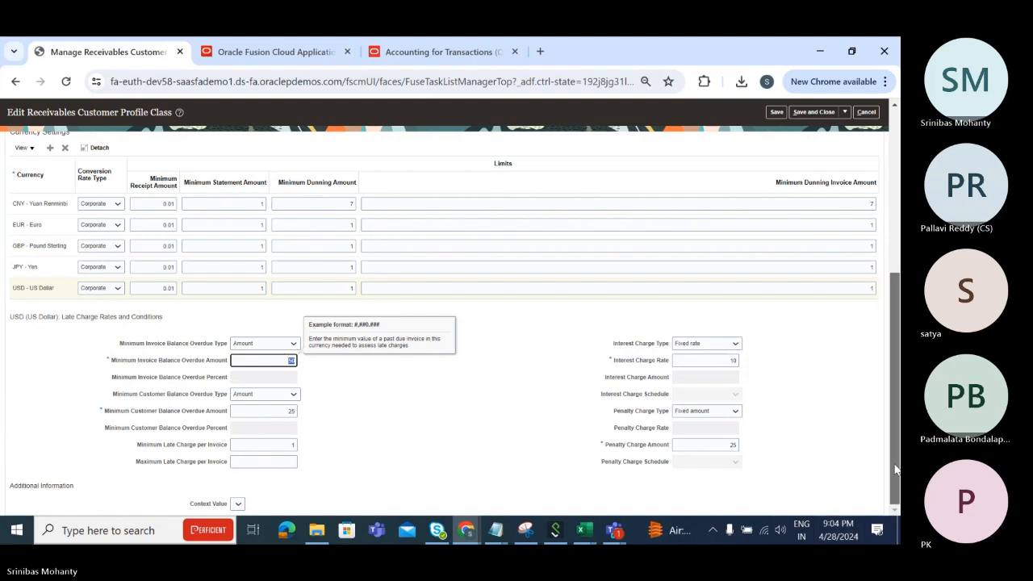
- Save and close the DEFAULT profile class, applying changes to all profiles and versioning all existing profiles, and return to the setup tasks
scroll(504, 449, "up", 4)
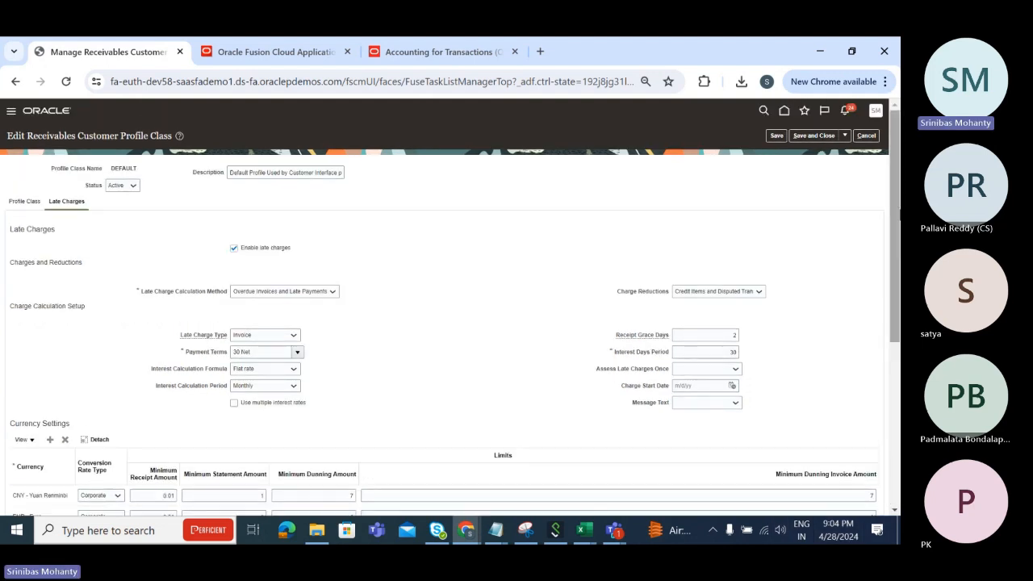
left_click(814, 136)
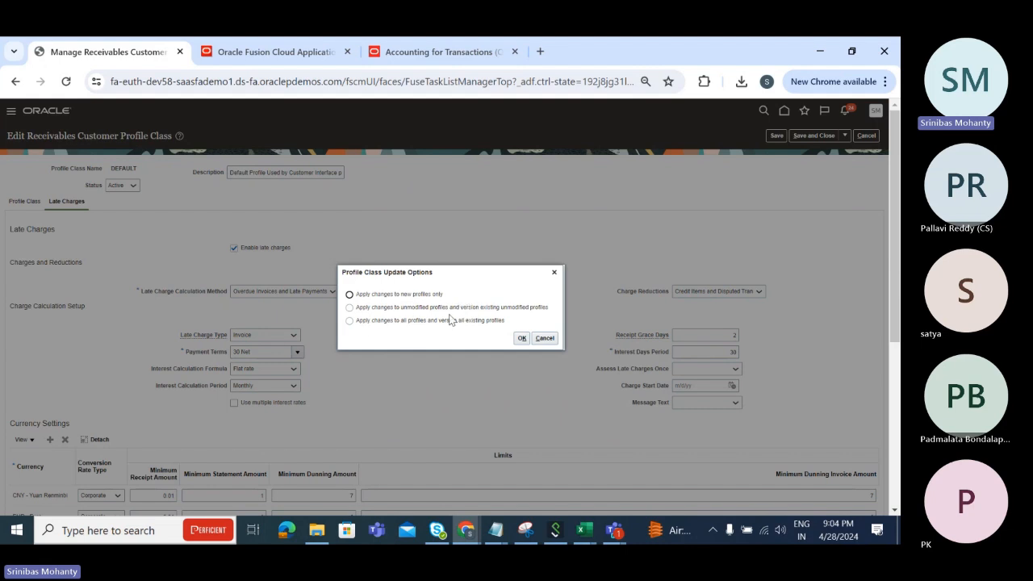
left_click(355, 321)
left_click(522, 339)
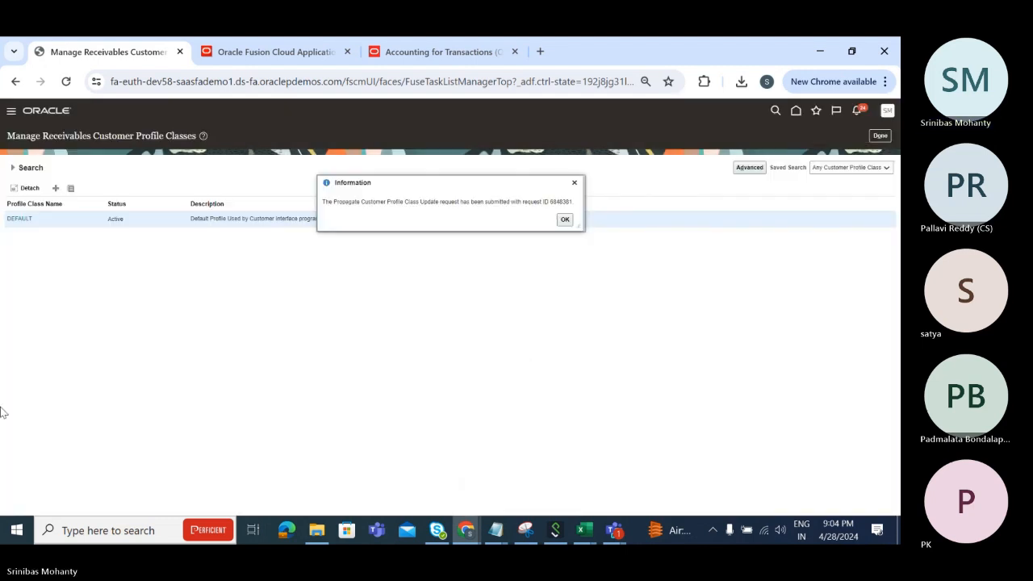
left_click(566, 222)
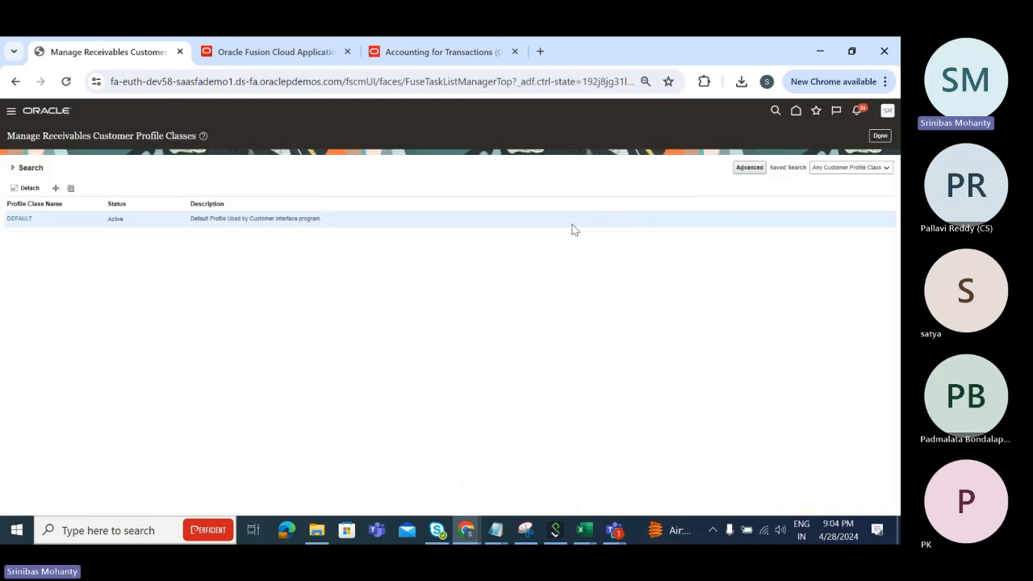
left_click(879, 136)
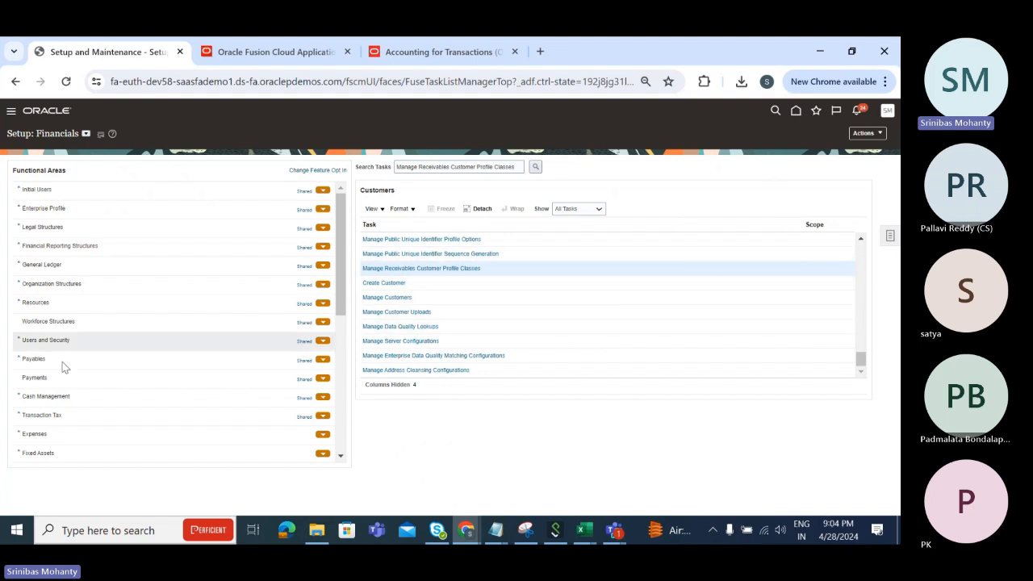
- Switch to the application home page, go to Receivables Billing and open Manage Customers
left_click(286, 53)
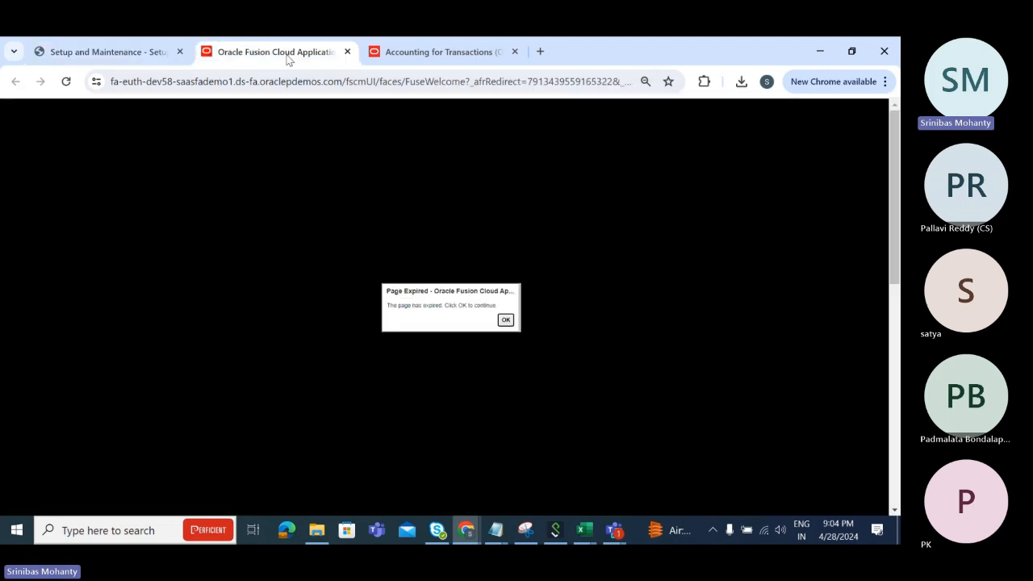
left_click(505, 320)
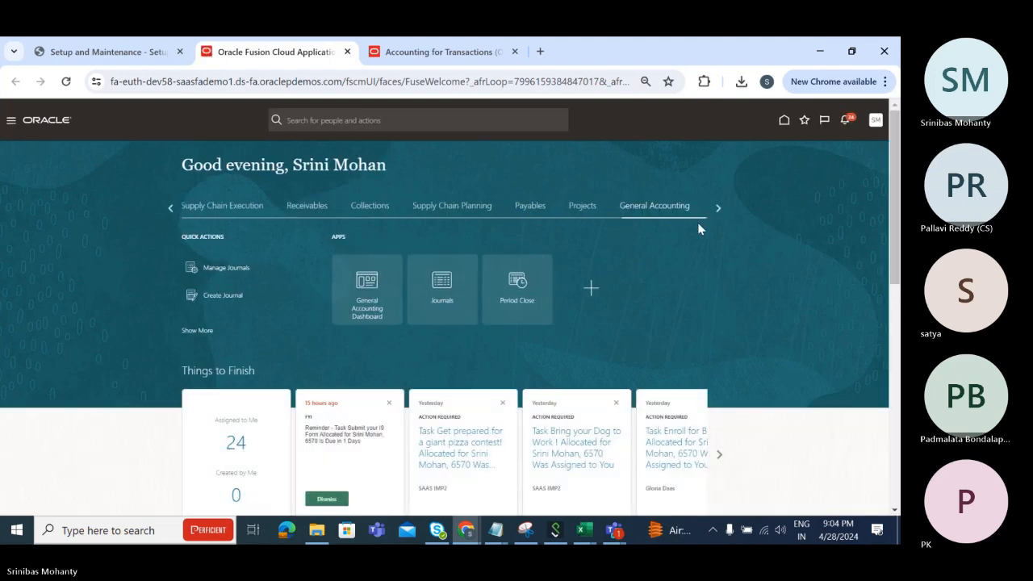
left_click(307, 206)
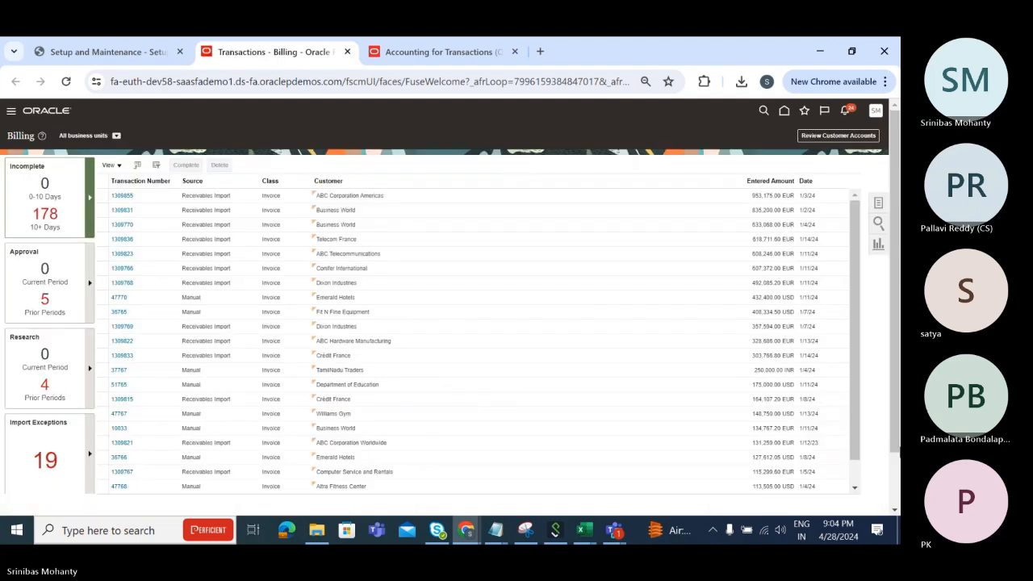
left_click(878, 202)
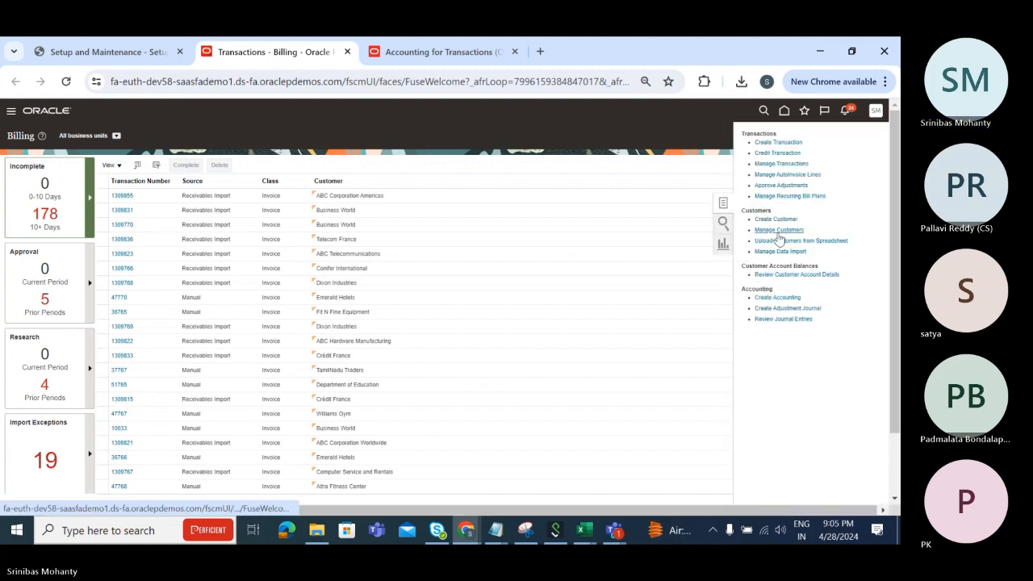
left_click(777, 231)
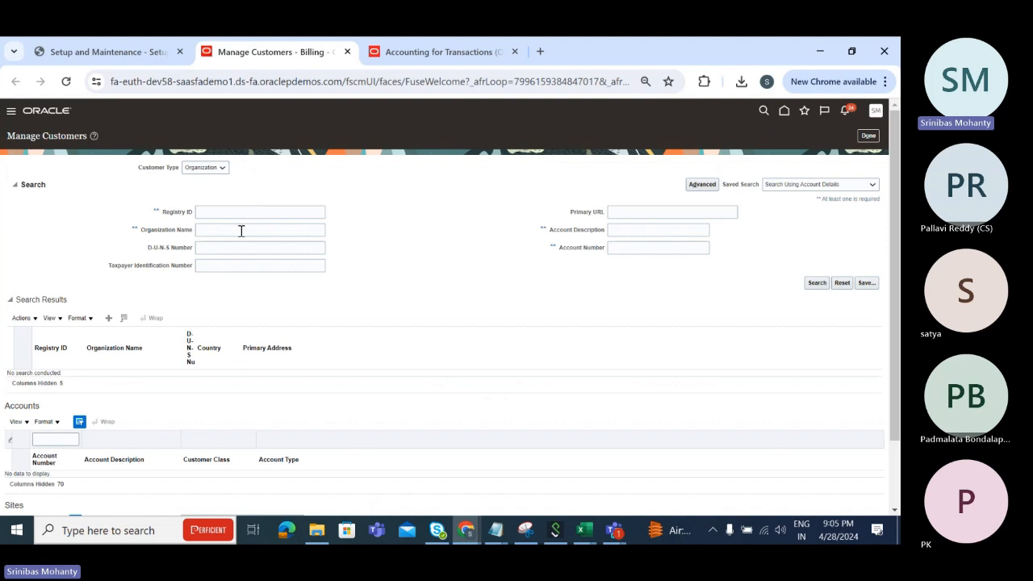
- Search customers by the organization name Dix and open the United States site of Dixon Industries
left_click(242, 230)
type("Dx")
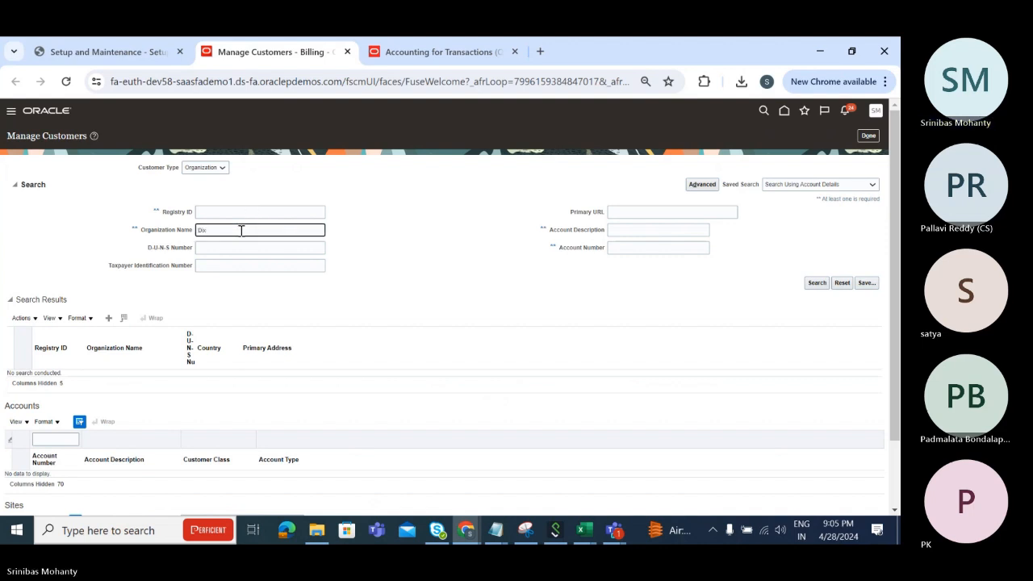
left_click(819, 283)
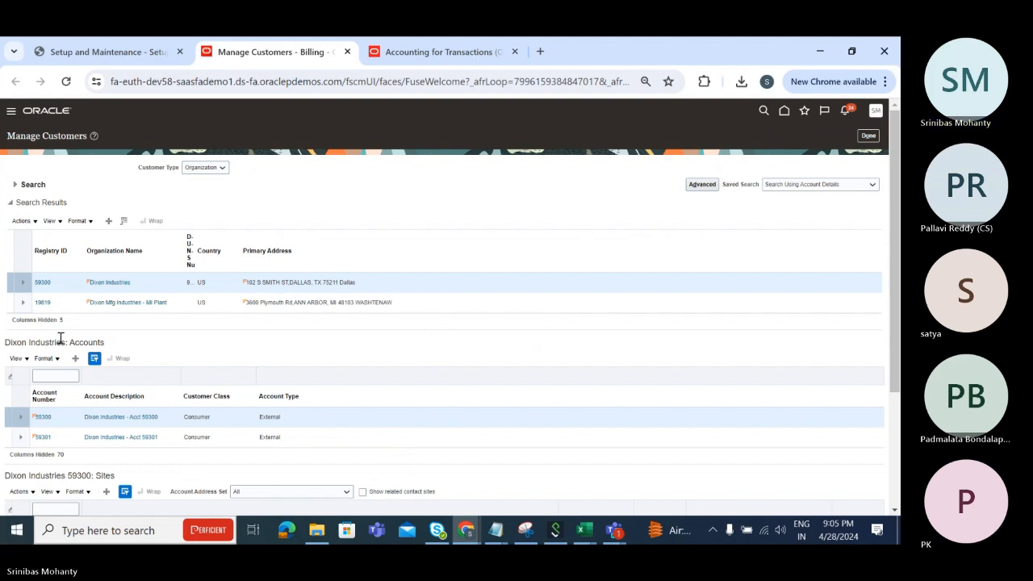
left_click_drag(896, 211, 897, 363)
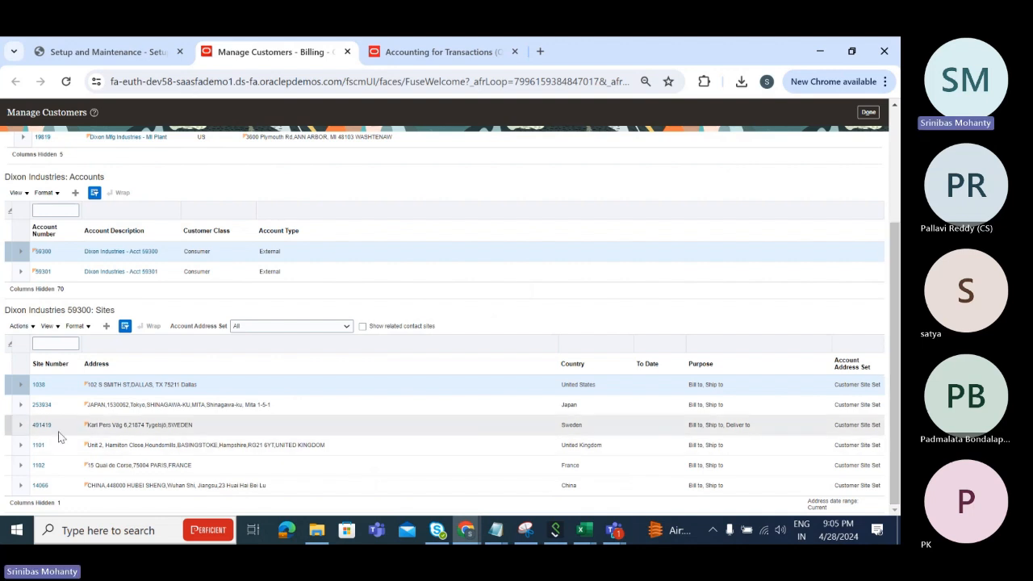
left_click(37, 385)
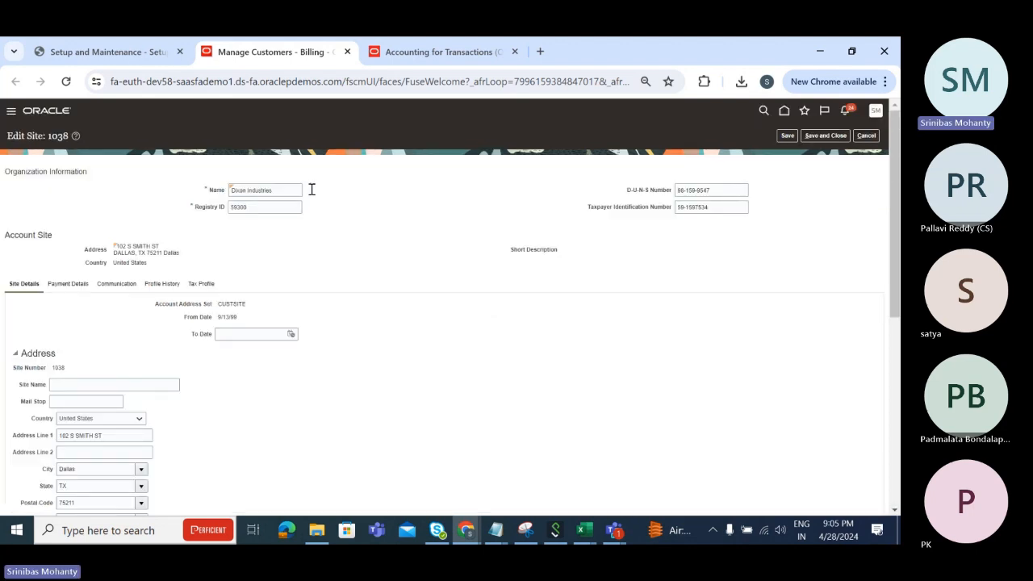
- Look over the Dixon Industries site details, from the organization name to the Address Purposes section
left_click_drag(291, 190, 145, 189)
left_click(477, 294)
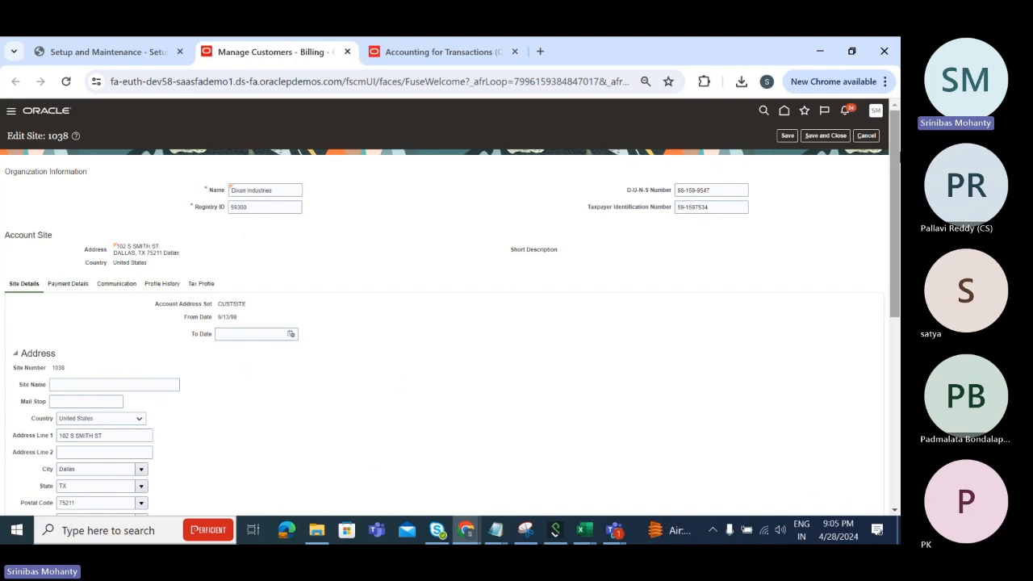
left_click_drag(897, 162, 898, 370)
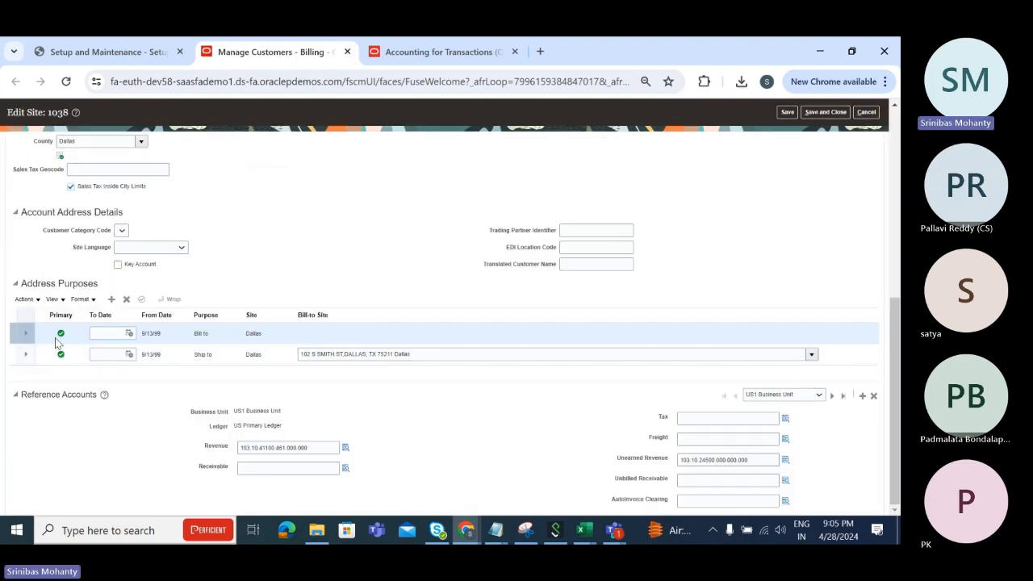
- Open the profile history of the Dixon Industries site and check which profile class is assigned to it
left_click_drag(55, 334, 73, 333)
left_click(37, 357)
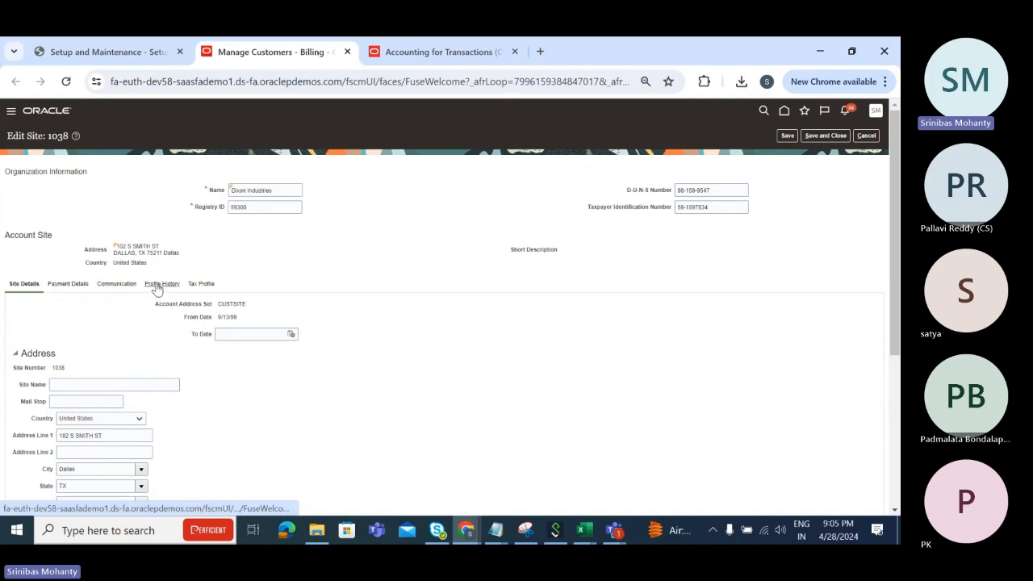
left_click(157, 287)
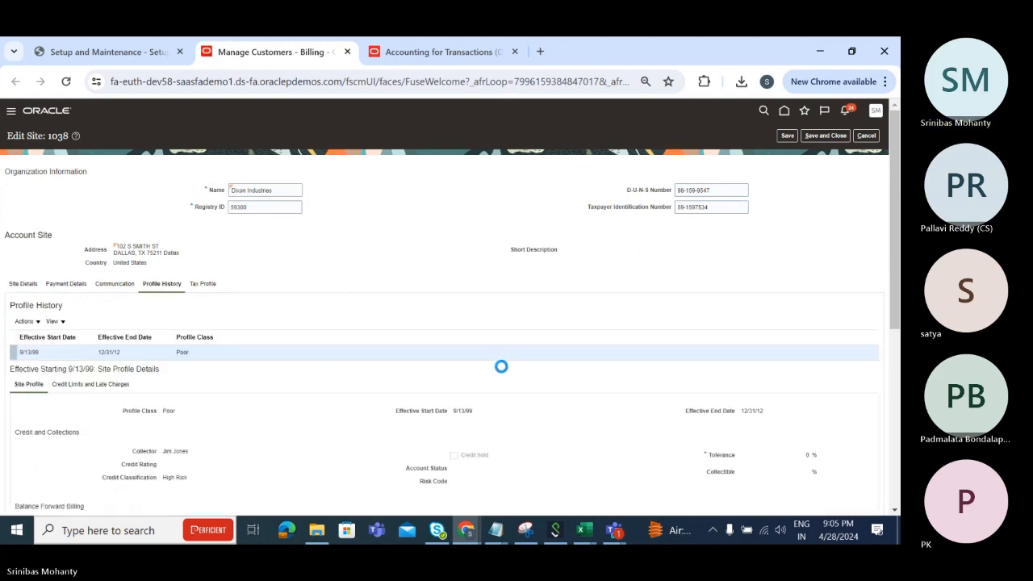
scroll(341, 266, "down", 2)
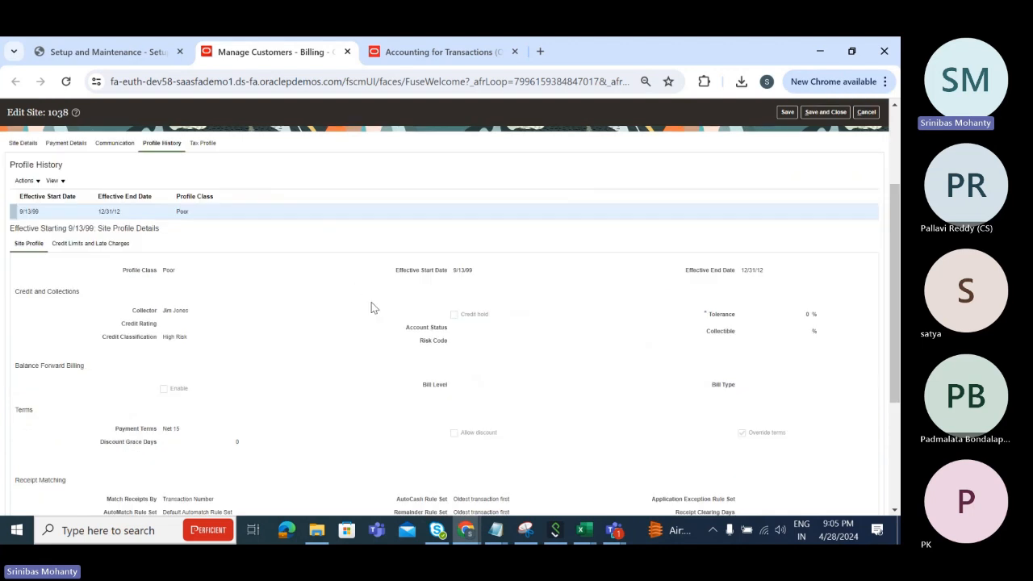
scroll(371, 306, "up", 2)
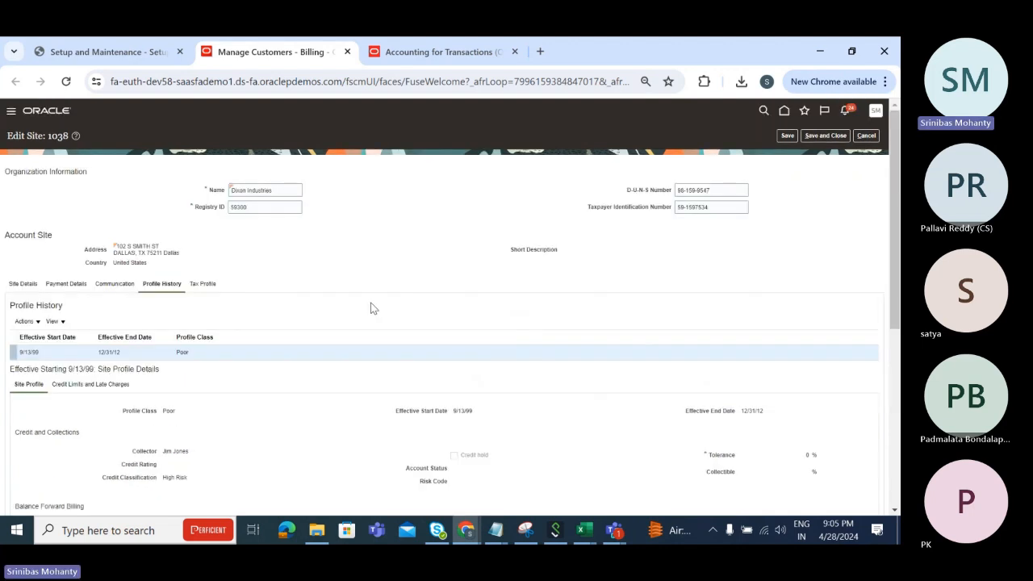
left_click_drag(192, 354, 160, 355)
left_click(214, 355)
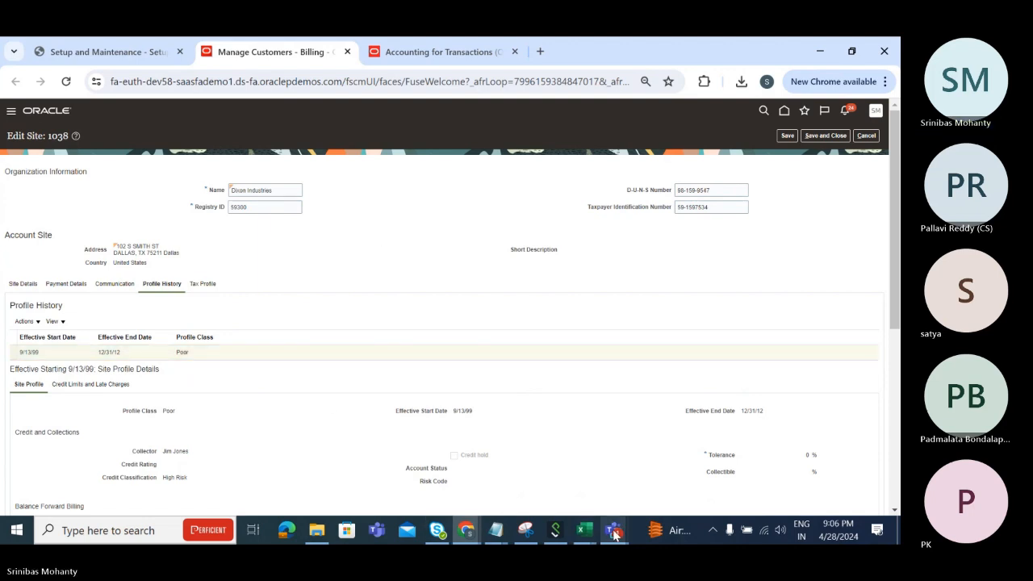
- Switch to the Teams meeting, admit the participant waiting in the lobby, and return to the customer site
mouse_move(620, 534)
left_click(567, 492)
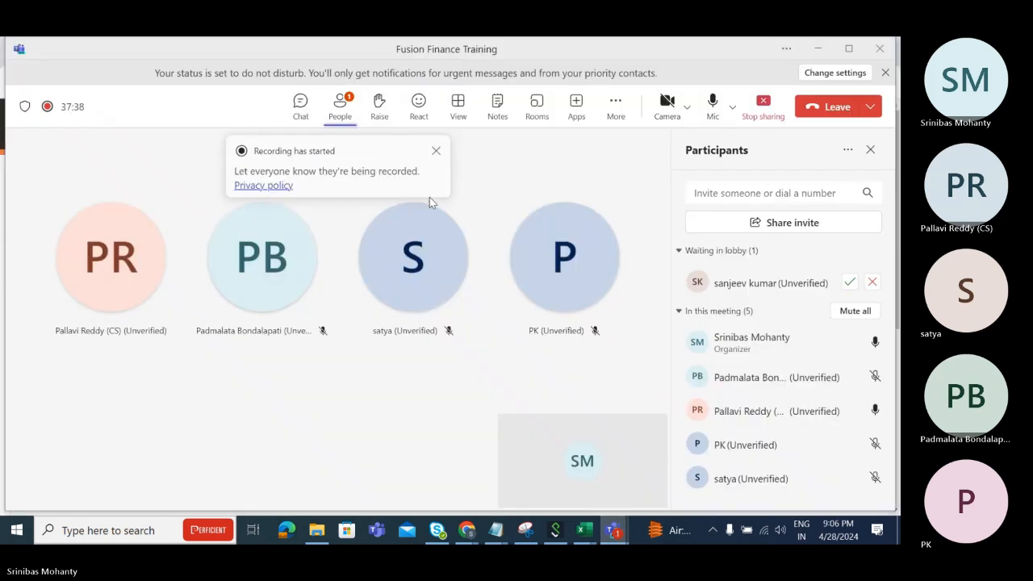
left_click(849, 281)
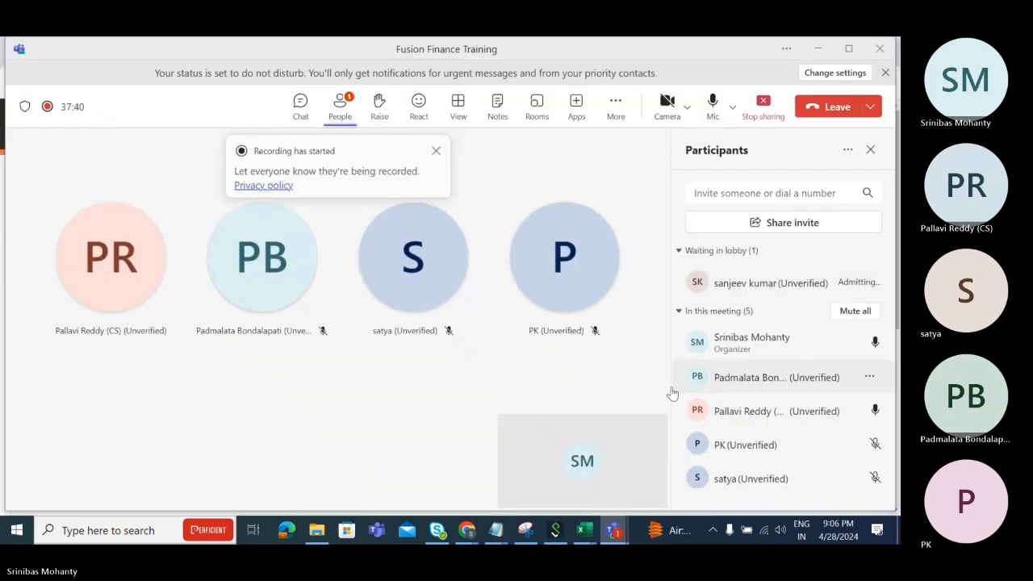
left_click(819, 48)
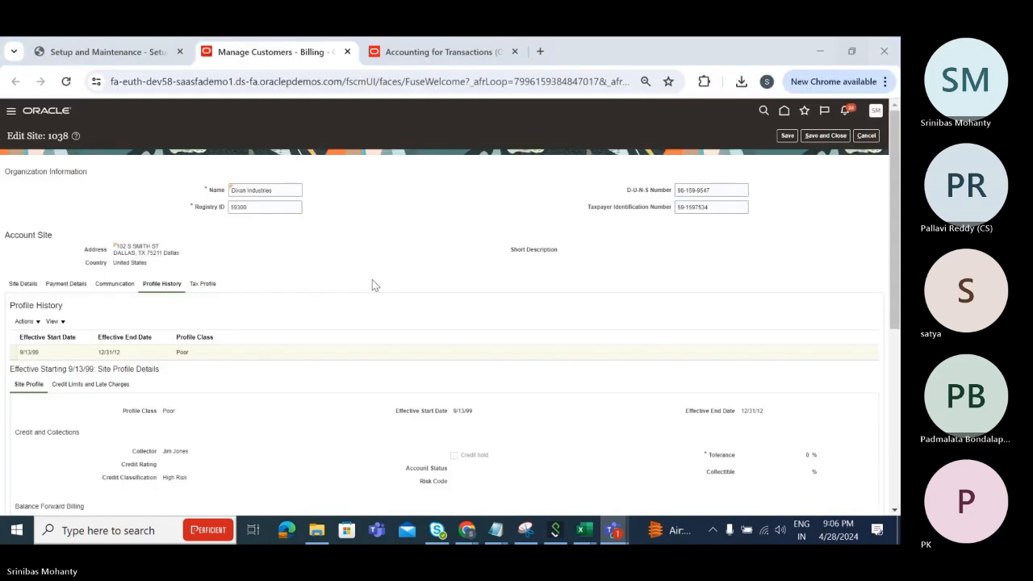
- Examine the site profile details in the profile history, from the profile class and credit terms to the statement and invoicing settings
scroll(806, 323, "down", 3)
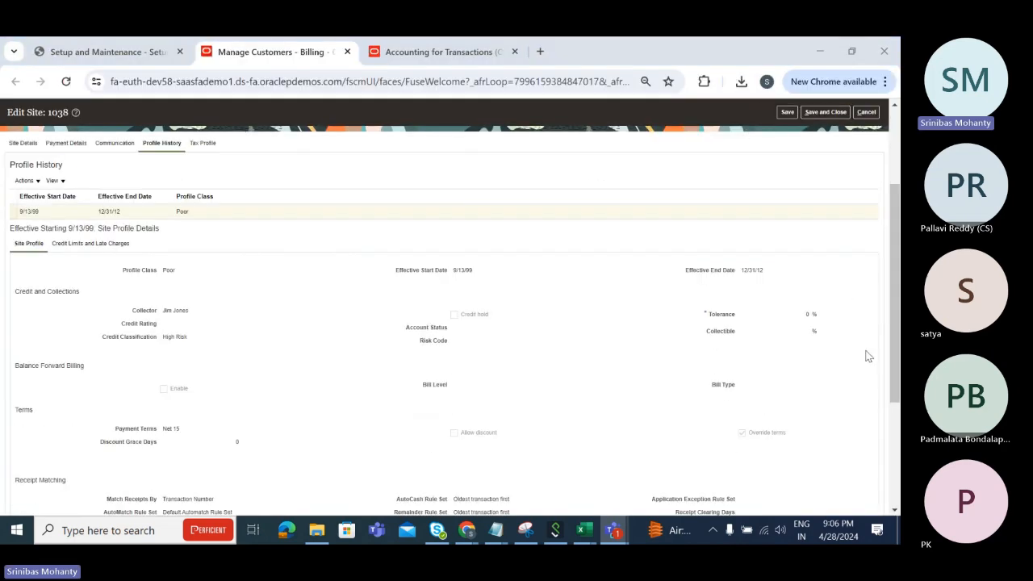
scroll(312, 226, "down", 1)
scroll(282, 303, "up", 2)
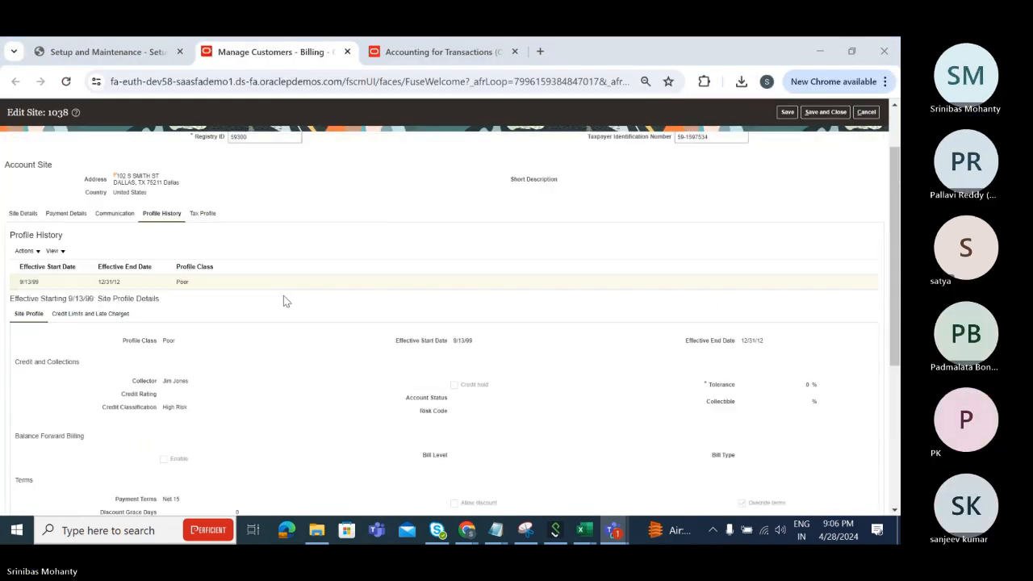
scroll(291, 300, "down", 4)
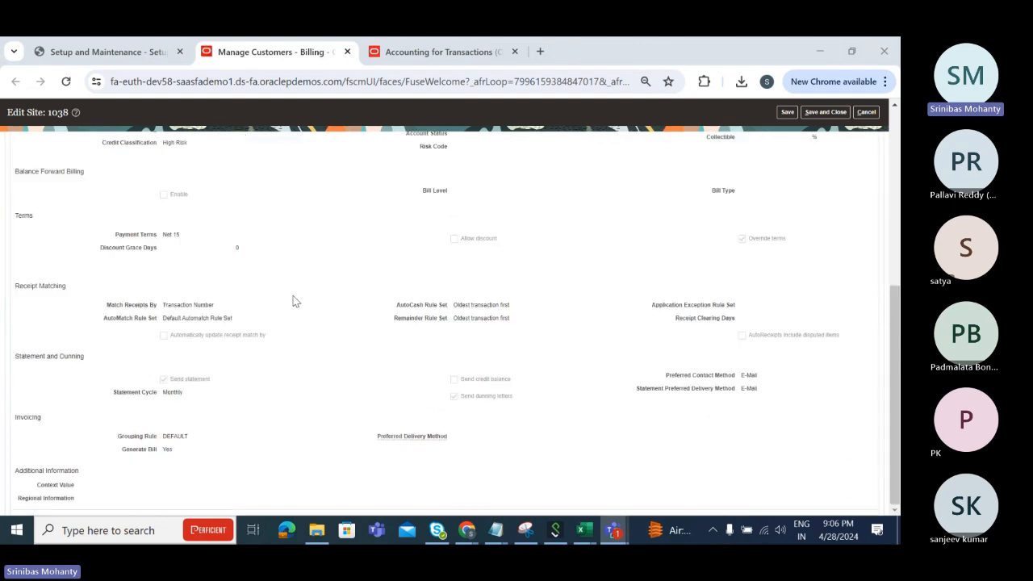
scroll(293, 301, "up", 2)
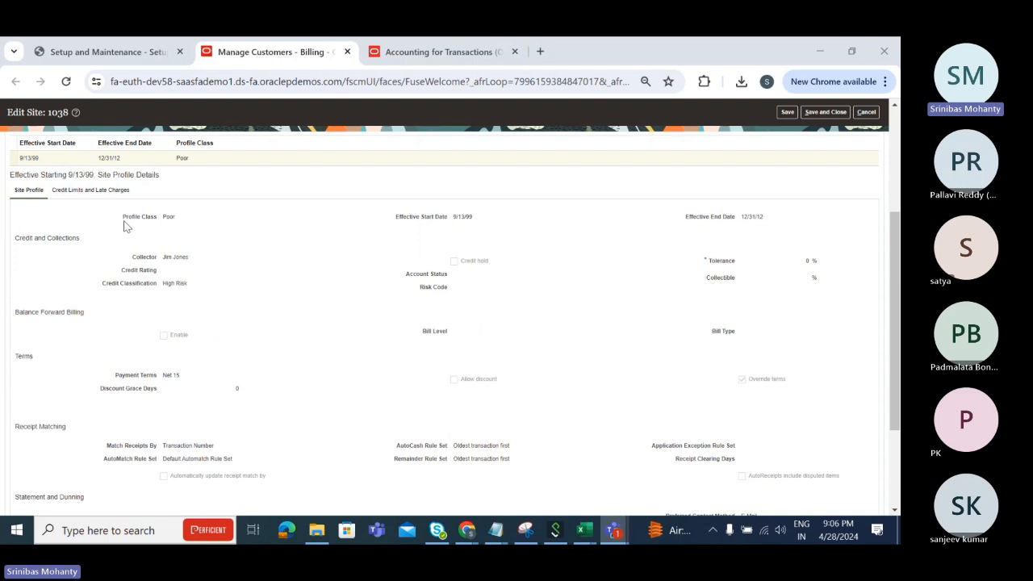
left_click_drag(122, 218, 187, 219)
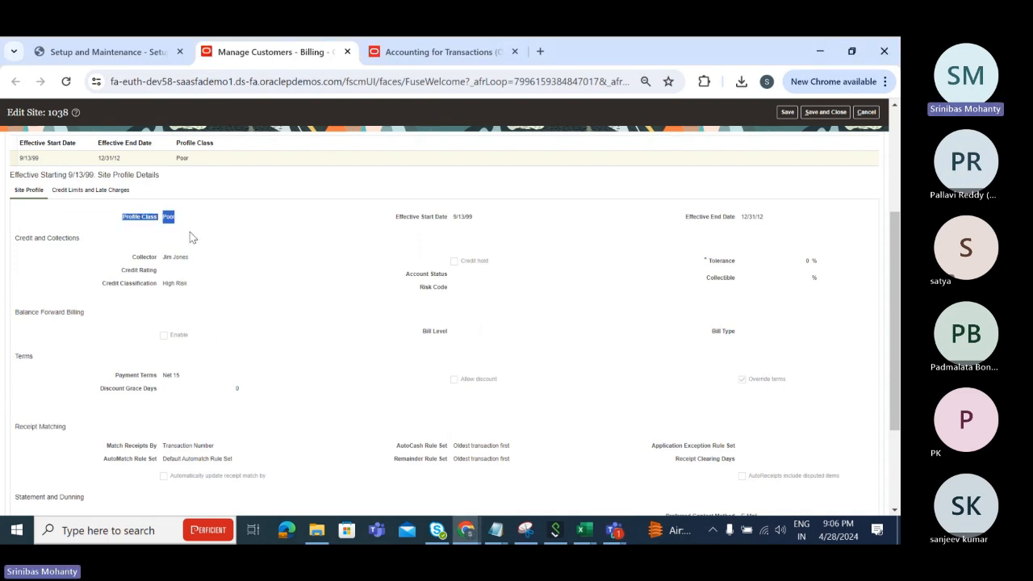
left_click(176, 240)
scroll(267, 333, "down", 3)
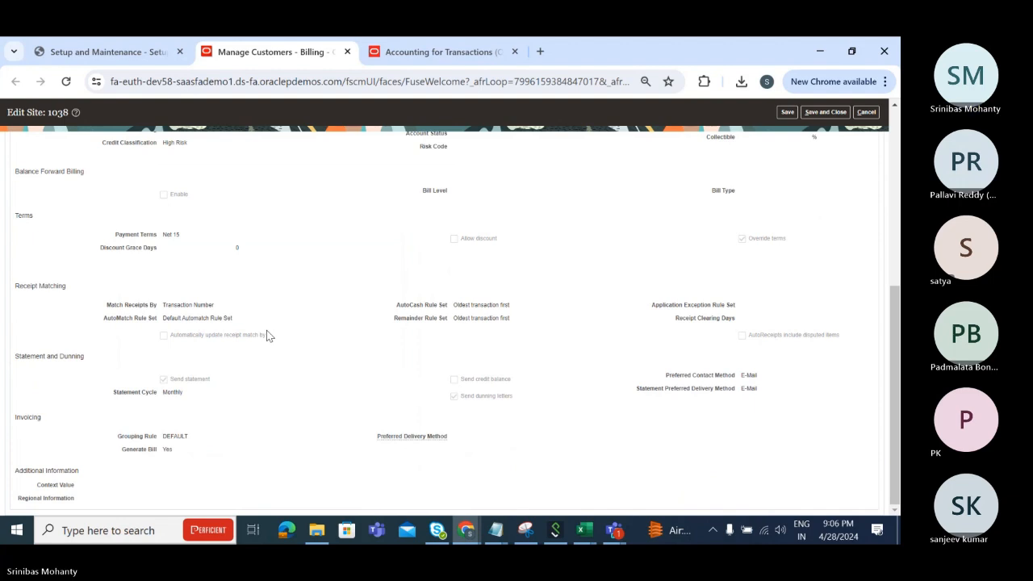
scroll(290, 369, "up", 3)
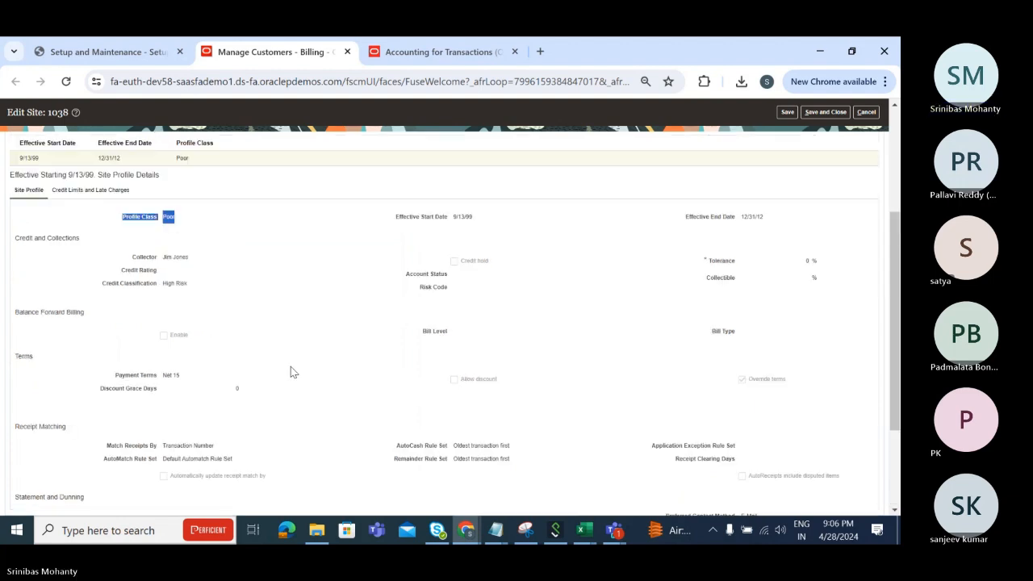
- View the credit limits and late charges of the site profile and compare them with its assigned profile class
left_click(115, 192)
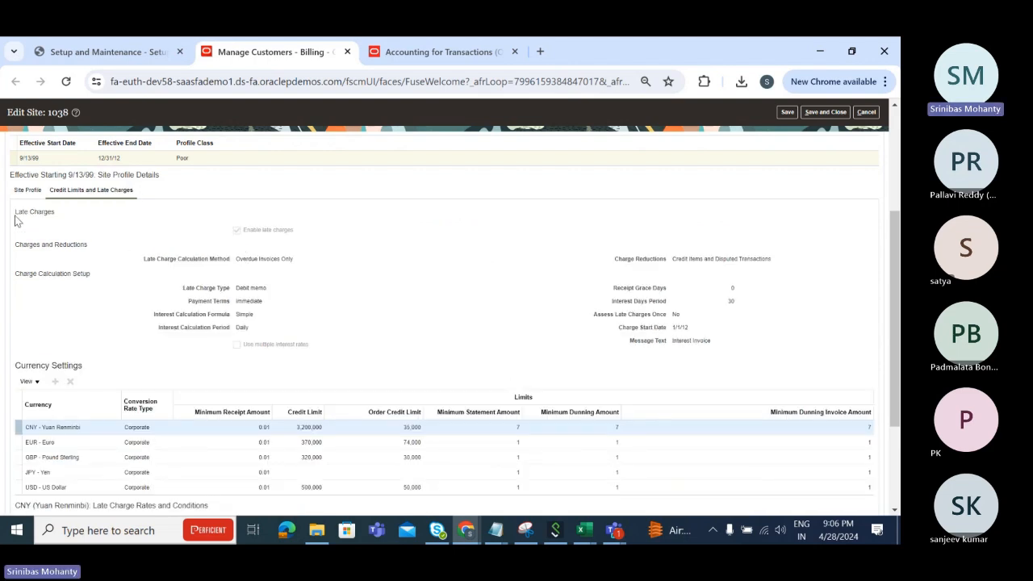
left_click_drag(14, 211, 133, 224)
left_click(233, 236)
double_click(181, 158)
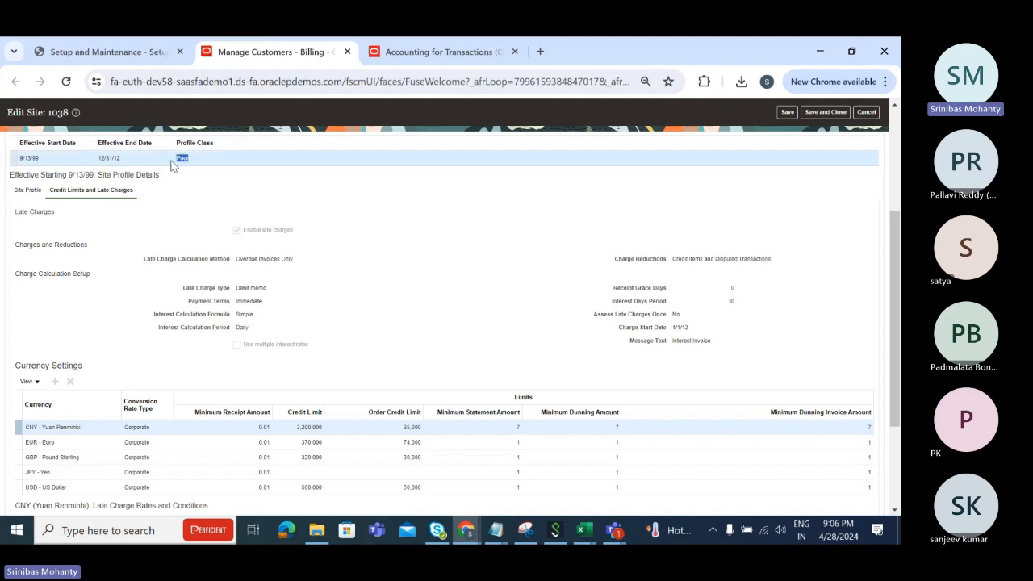
left_click(201, 164)
left_click_drag(195, 161, 159, 166)
left_click(203, 164)
- Return to the setup tasks, find the profile class Poor in Manage Receivables Customer Profile Classes and open its late charges
left_click(105, 52)
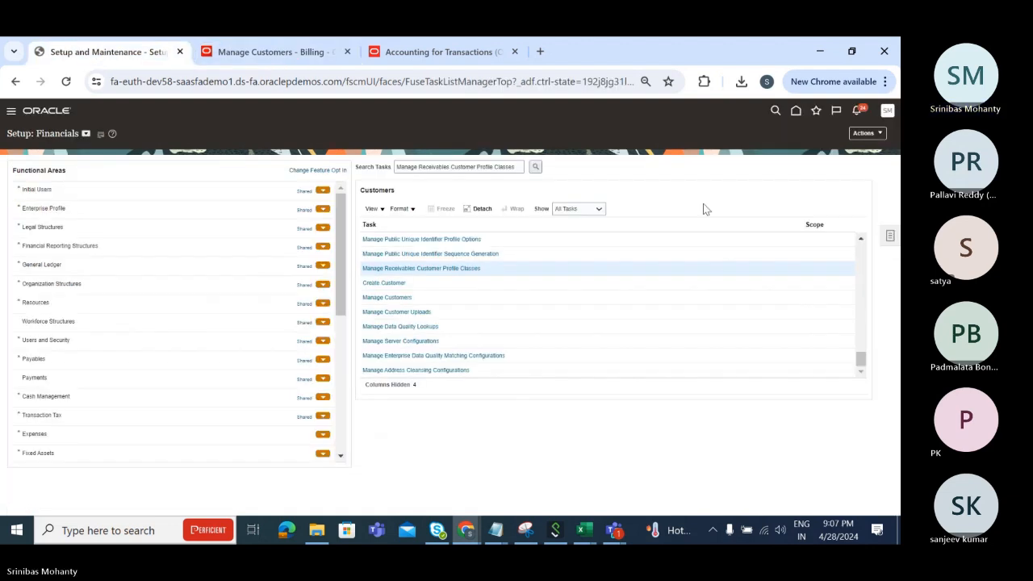
left_click(438, 271)
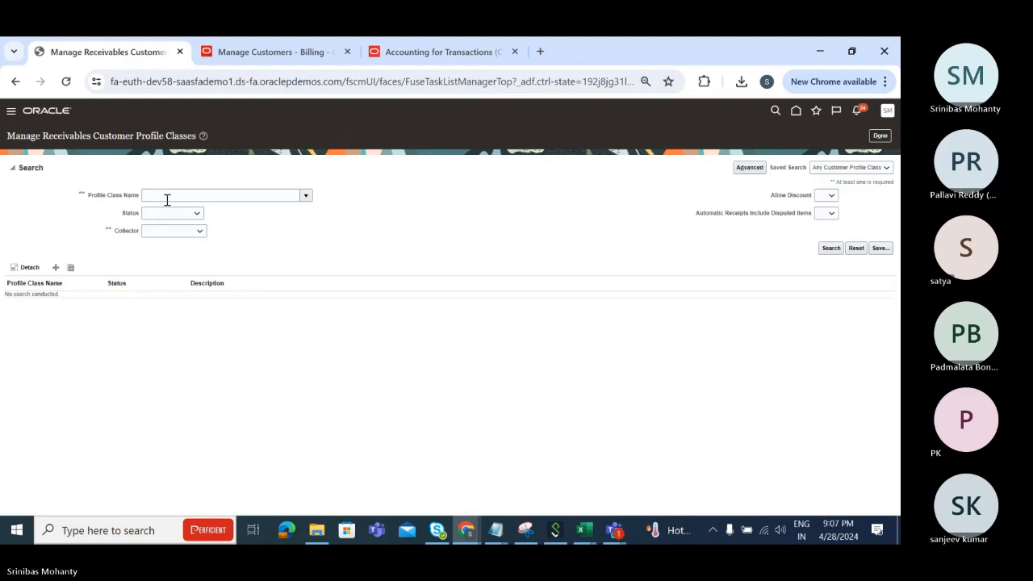
left_click(306, 195)
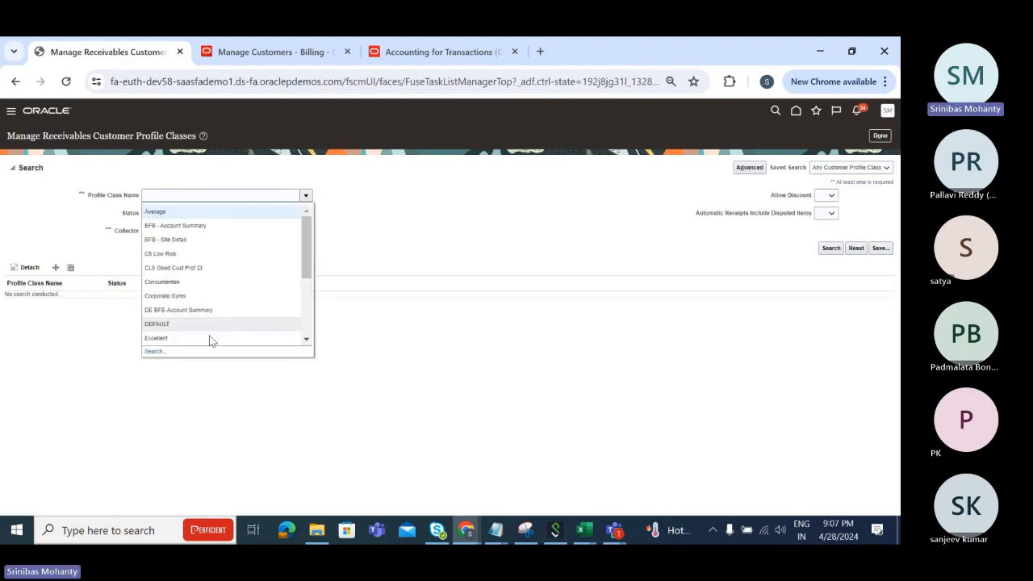
left_click(155, 352)
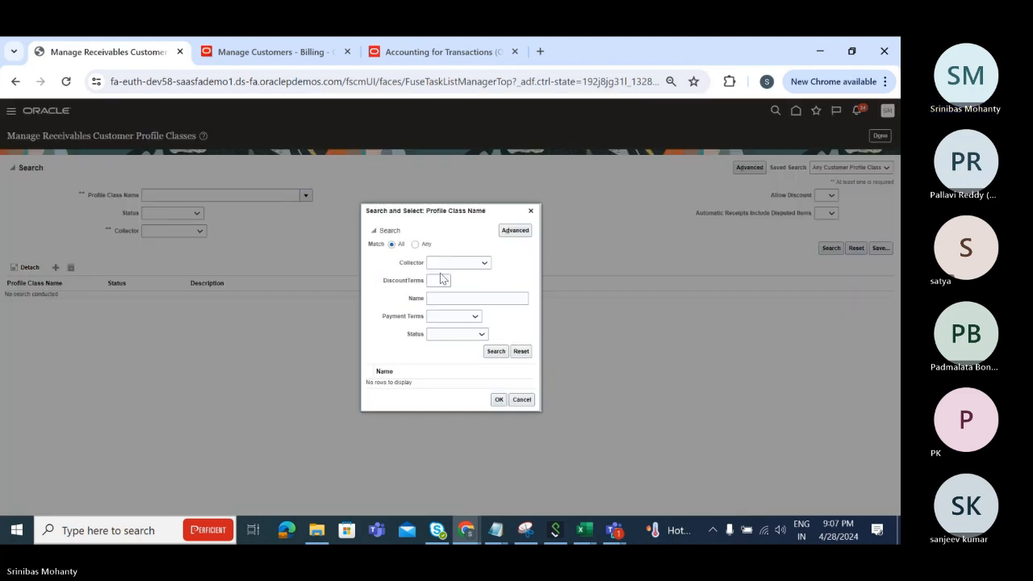
left_click(447, 299)
type("Peo")
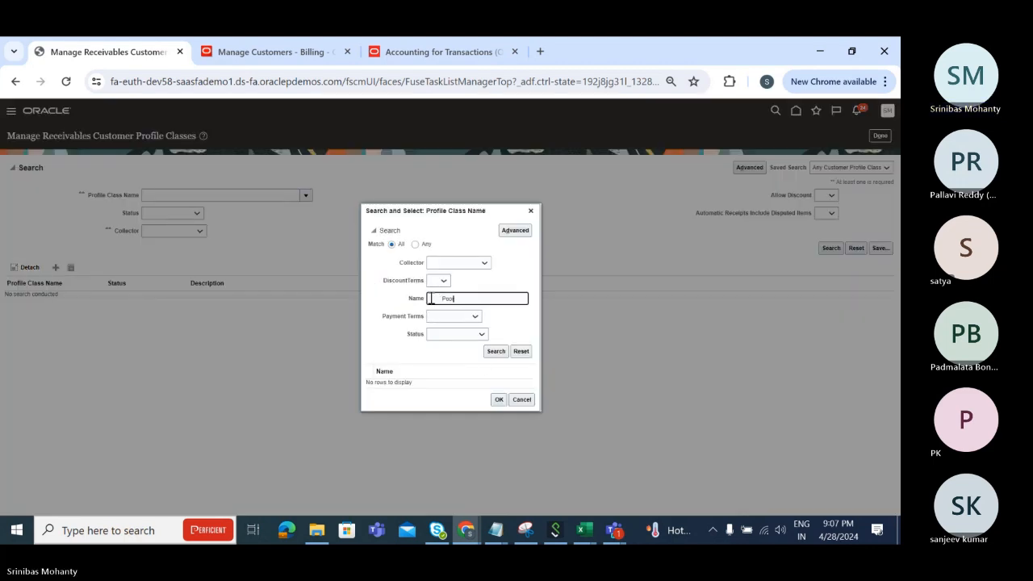
type("r")
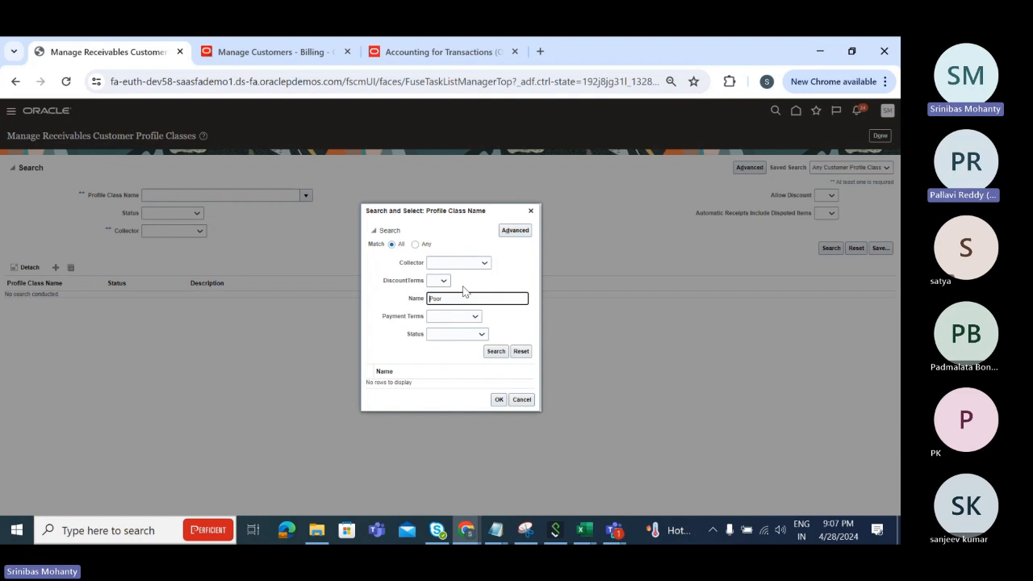
left_click(500, 352)
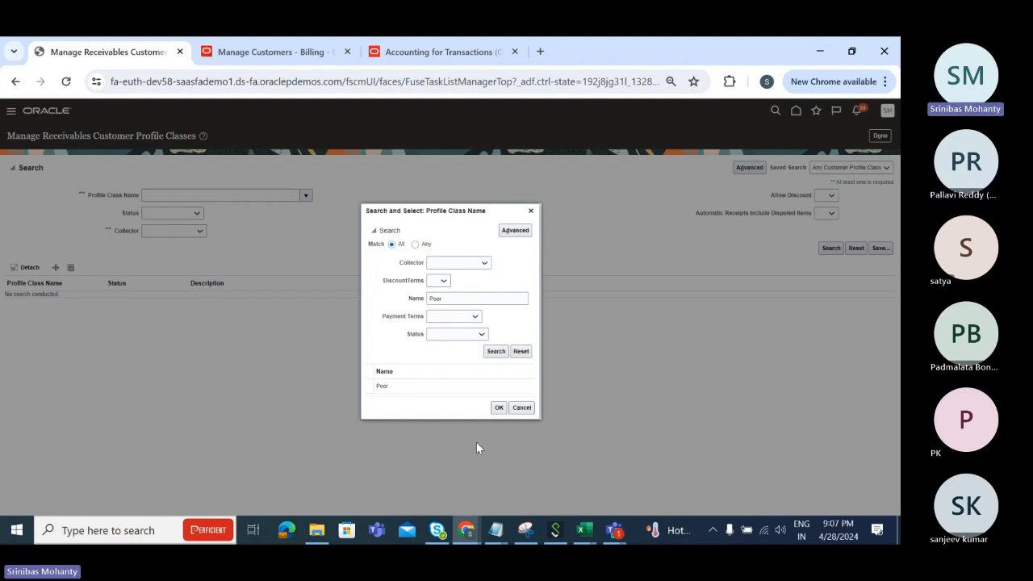
left_click(498, 404)
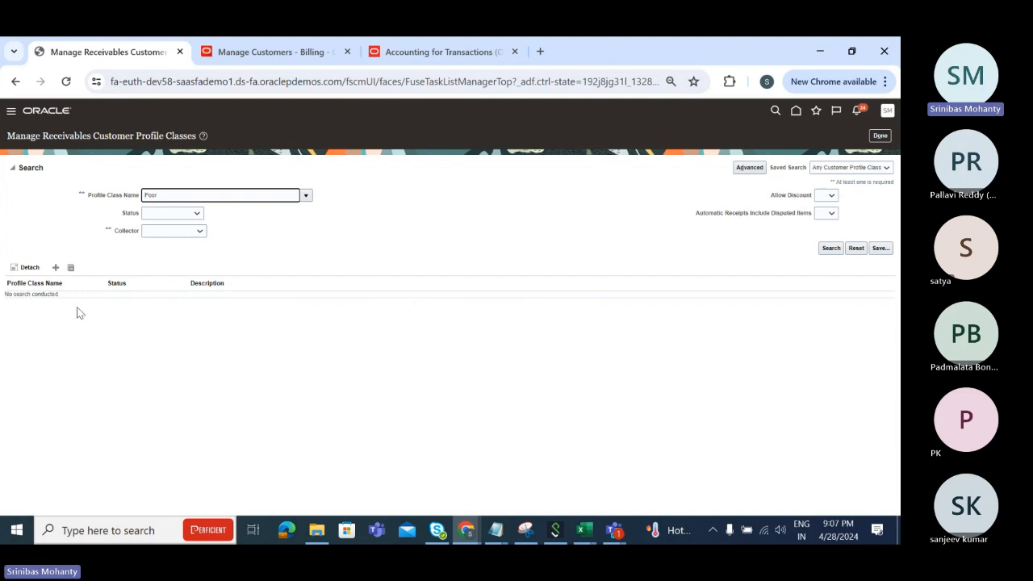
left_click(831, 248)
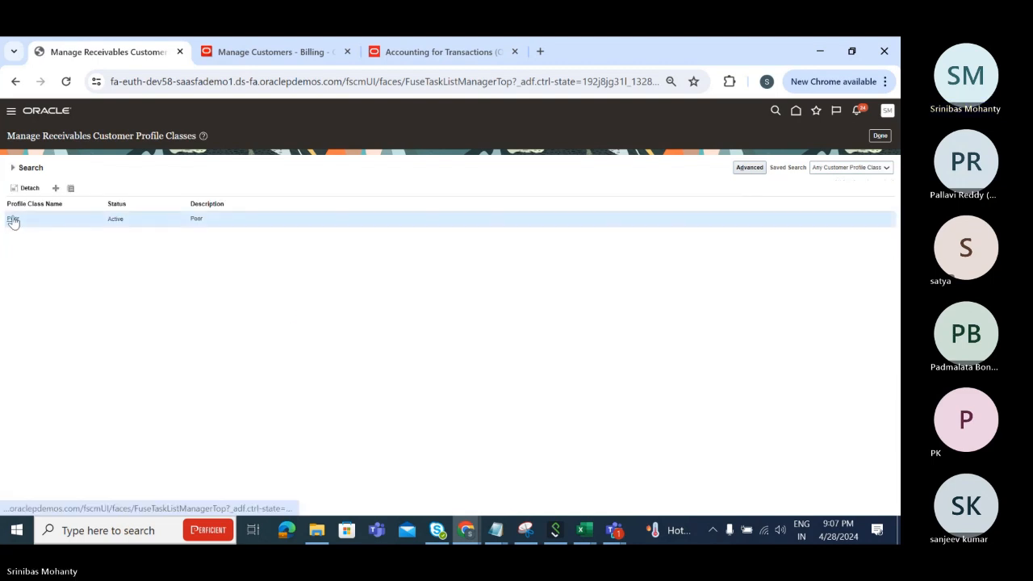
left_click(13, 219)
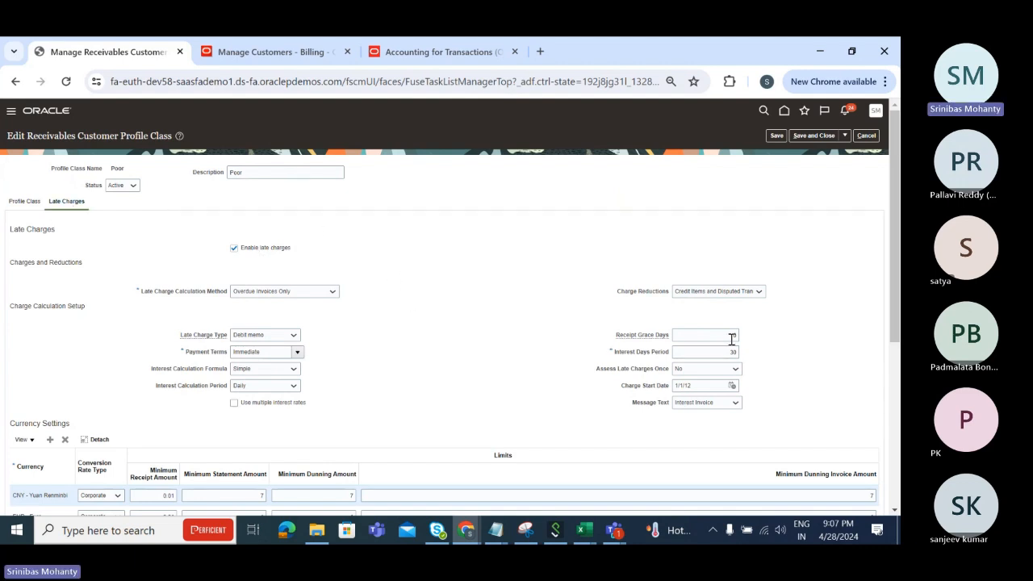
- Review the late charge settings of the Poor class, including interest days period, payment terms, currency settings and minimum overdue balance amounts
double_click(705, 358)
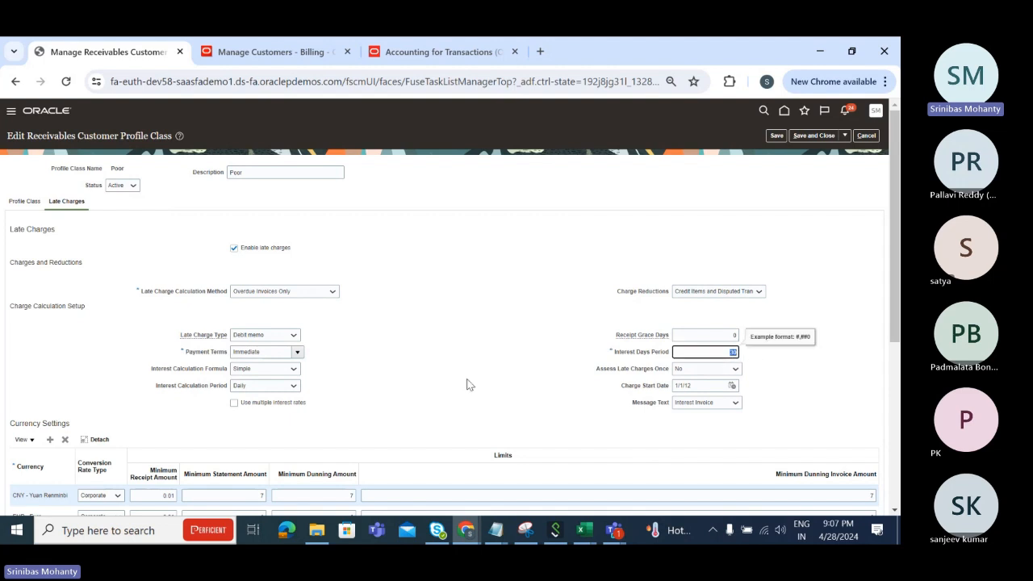
scroll(489, 381, "down", 1)
scroll(488, 382, "down", 1)
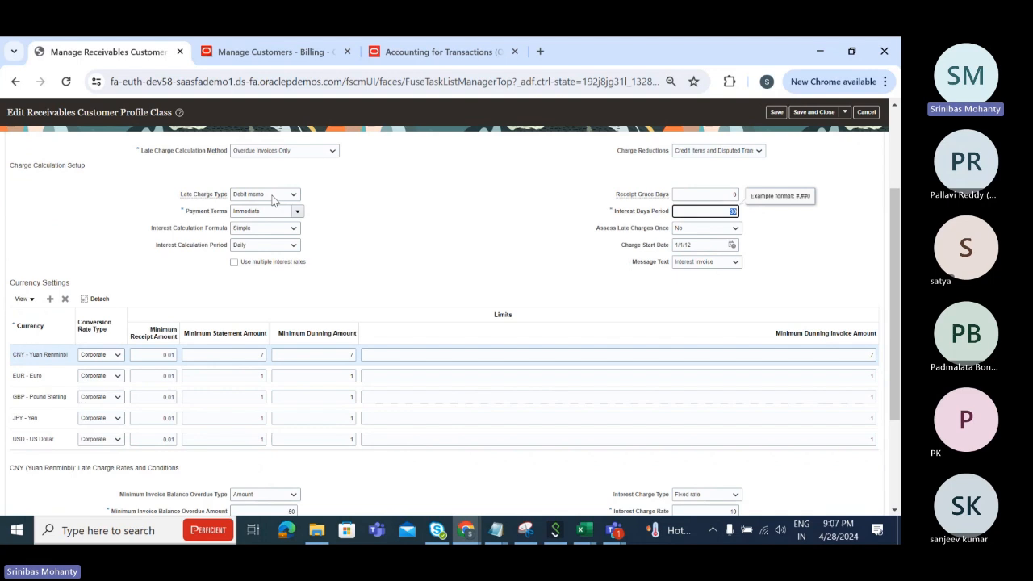
double_click(258, 211)
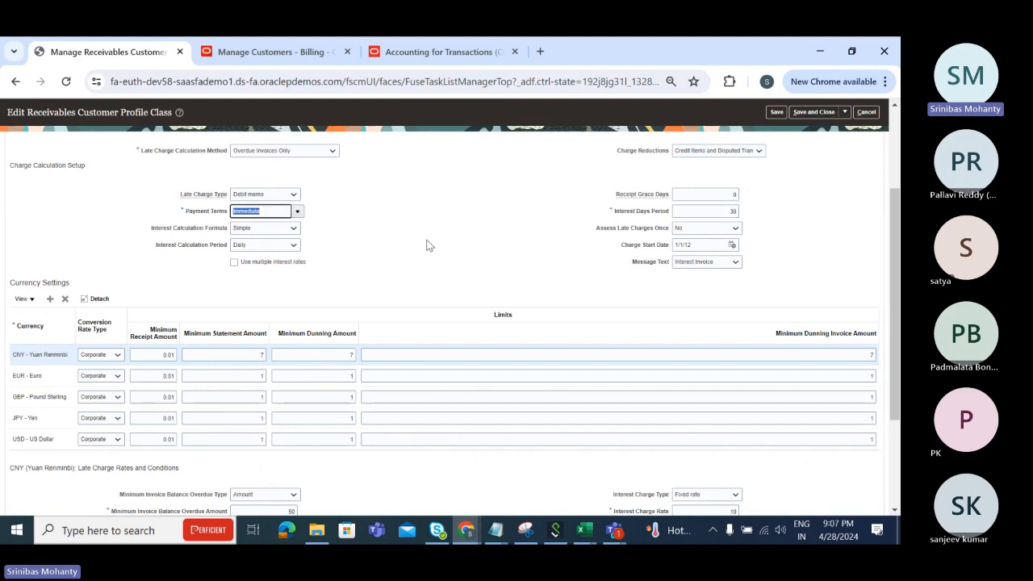
scroll(377, 250, "down", 3)
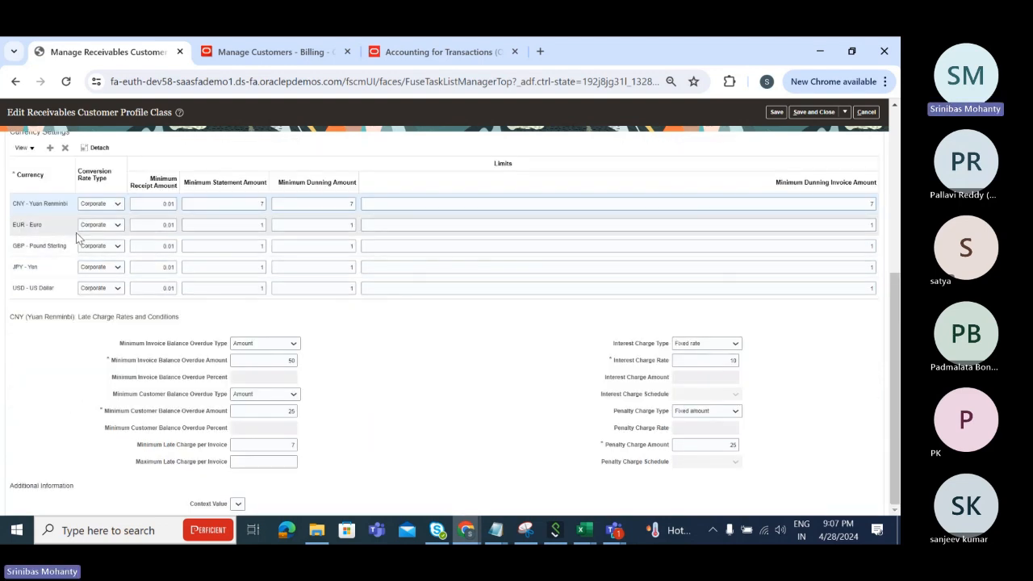
double_click(255, 359)
double_click(260, 412)
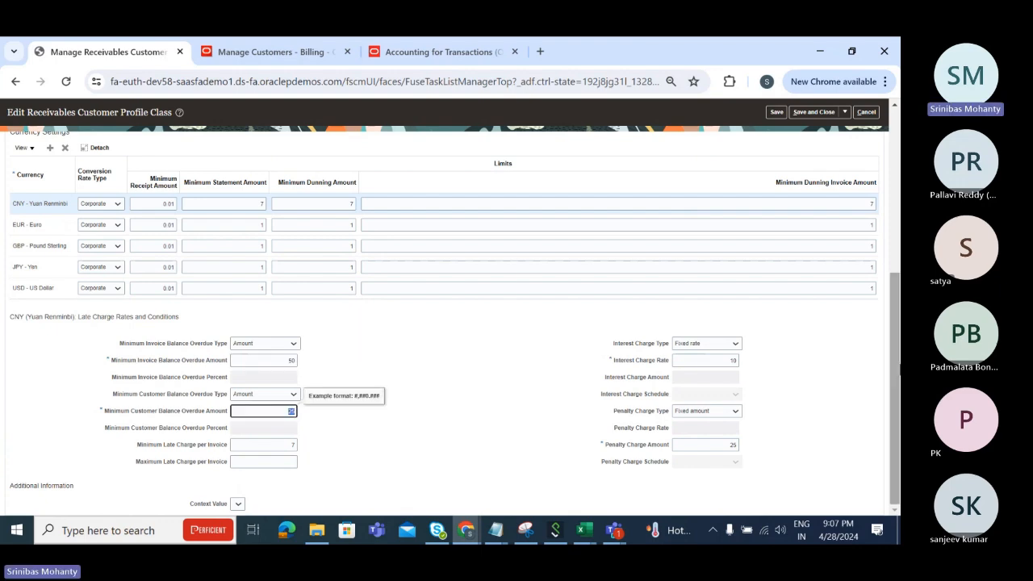
left_click_drag(894, 411, 893, 243)
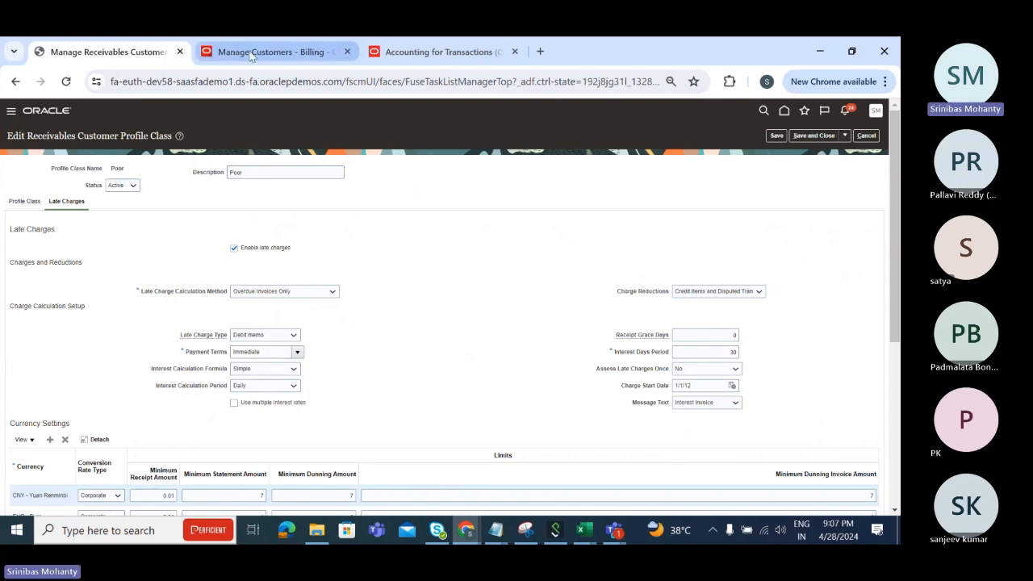
- Compare the profile class assigned to the site with the late charge settings of the Poor profile class
left_click(289, 55)
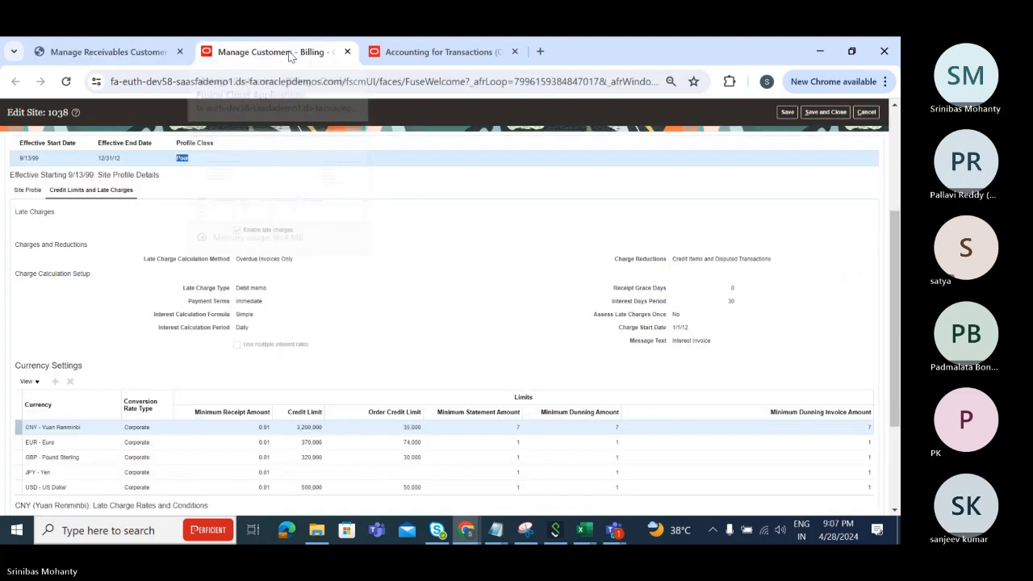
double_click(182, 158)
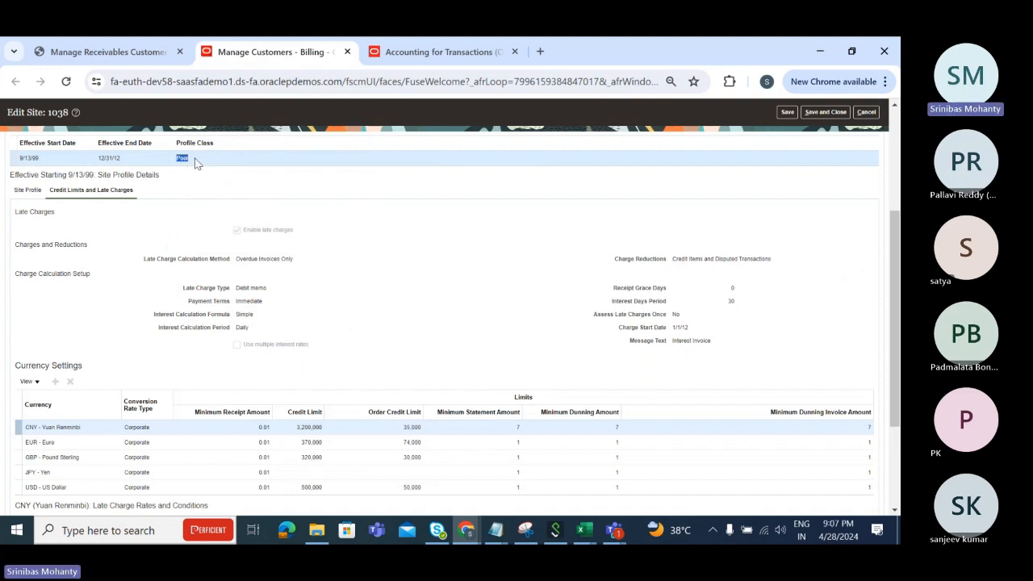
left_click(122, 62)
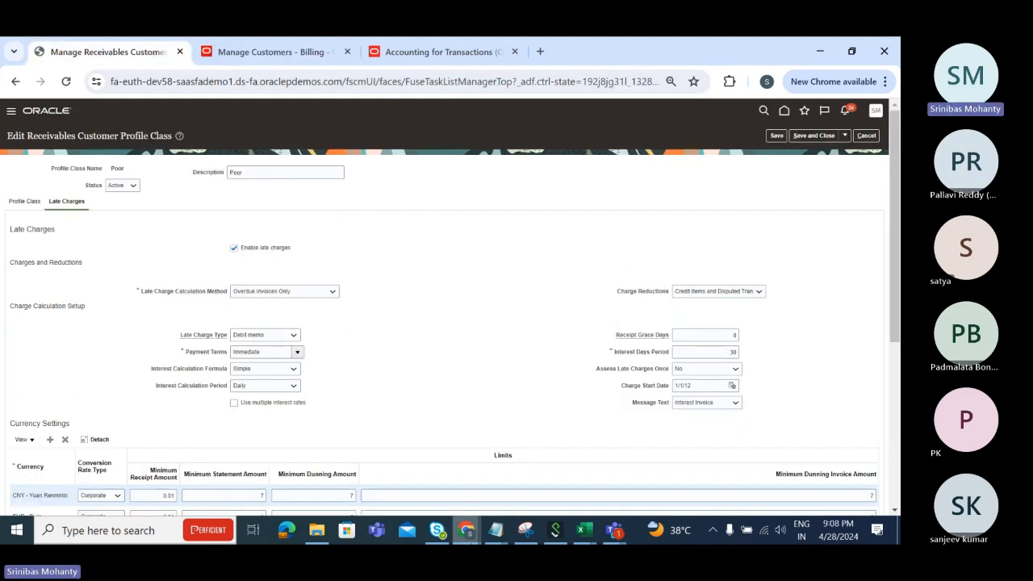
left_click(284, 58)
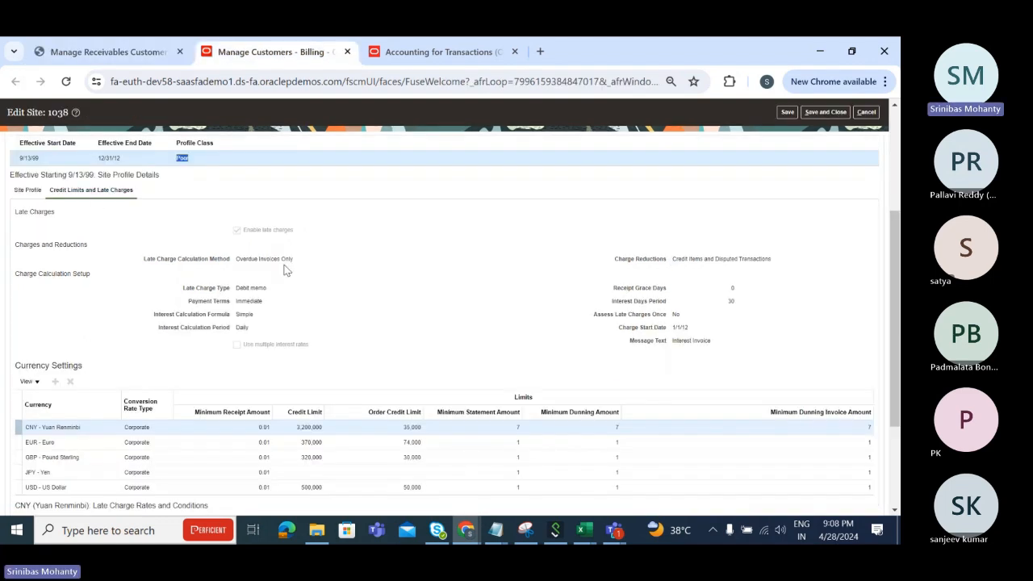
- Review the site profile's late charges, from the charge calculation setup and currency settings to the CNY late charge rates and conditions
left_click(263, 236)
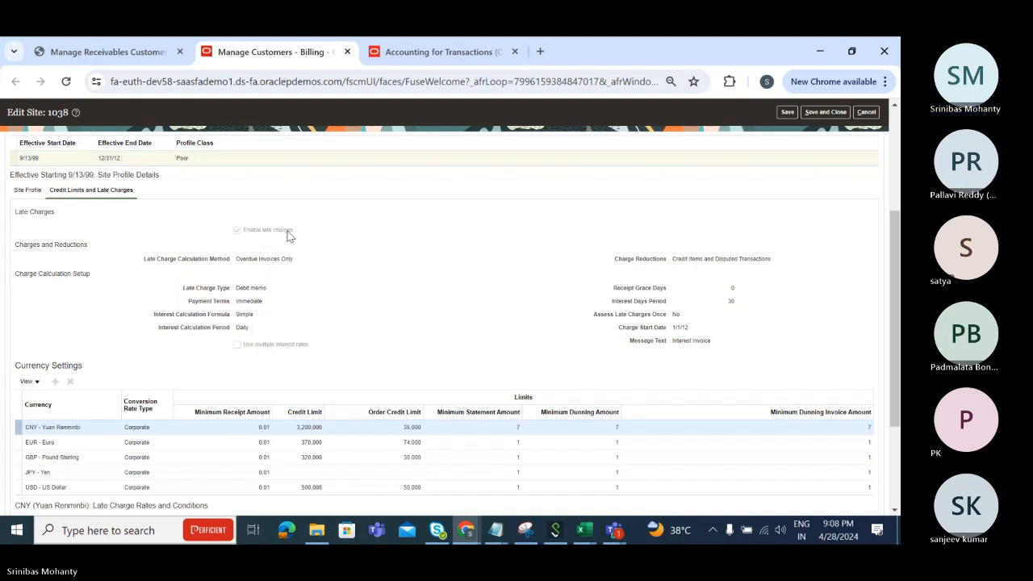
scroll(352, 265, "down", 2)
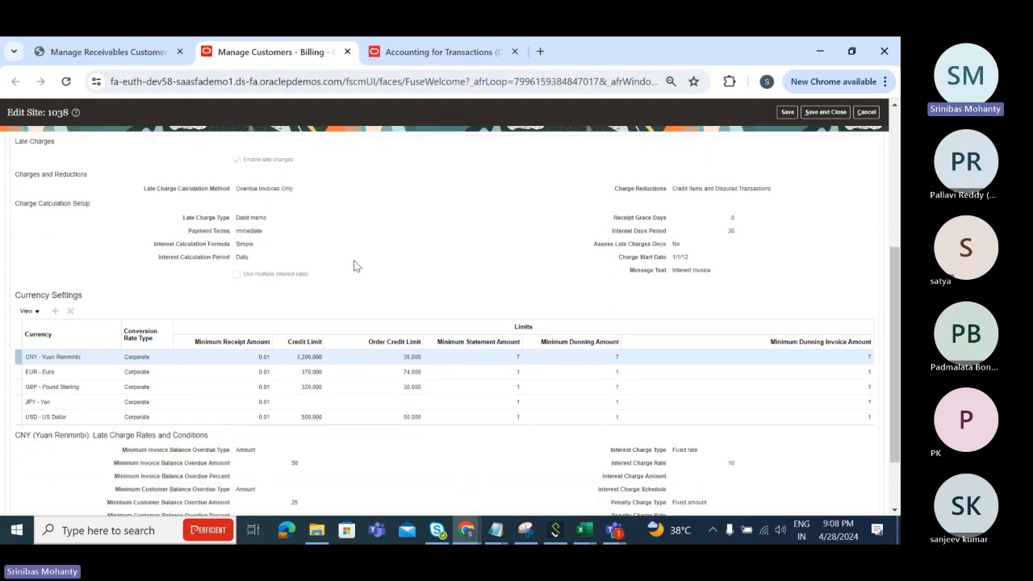
scroll(80, 300, "up", 2)
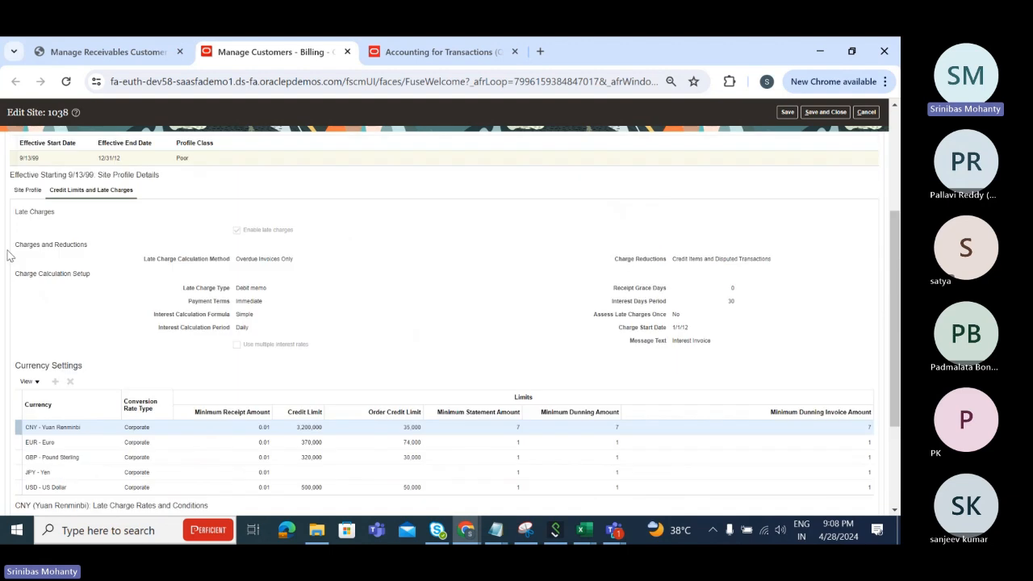
left_click_drag(8, 233, 472, 426)
scroll(472, 426, "down", 3)
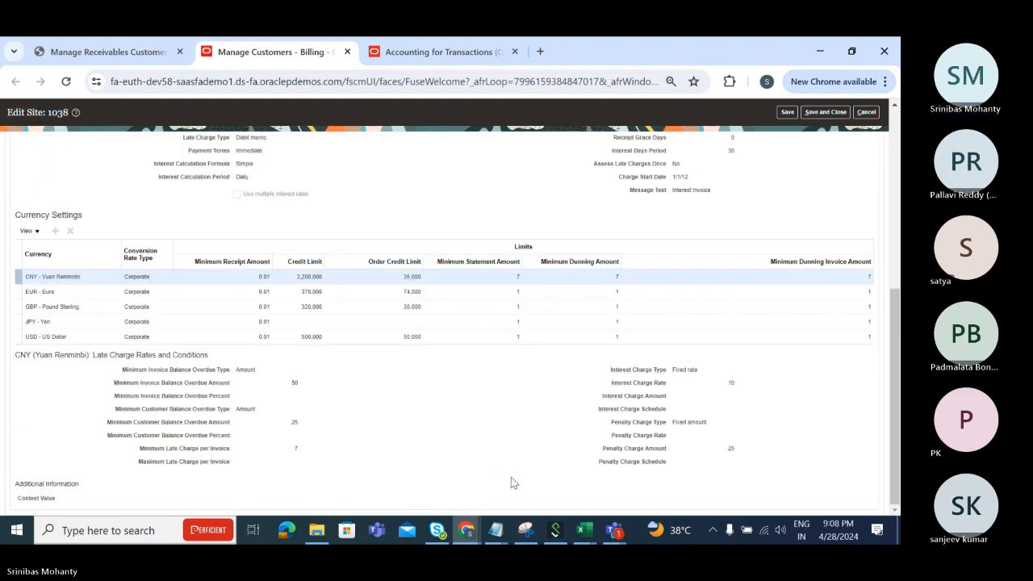
scroll(576, 482, "up", 10)
scroll(574, 479, "down", 10)
scroll(768, 452, "up", 15)
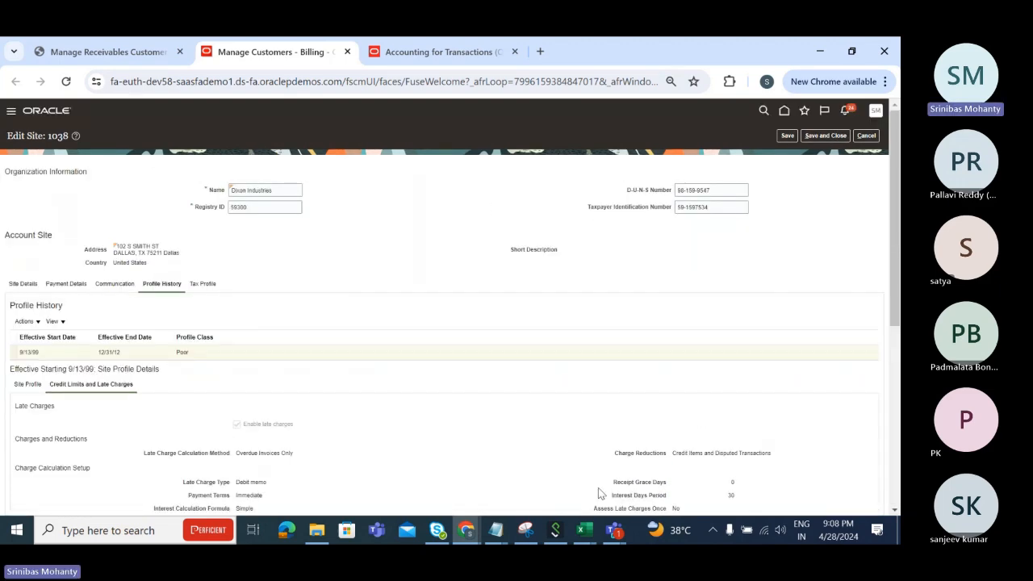
- Switch to the Finance training workbook in Excel and review the Customer Profile class and Interest tier and charge schedule entries on Sheet4
mouse_move(583, 529)
left_click(522, 483)
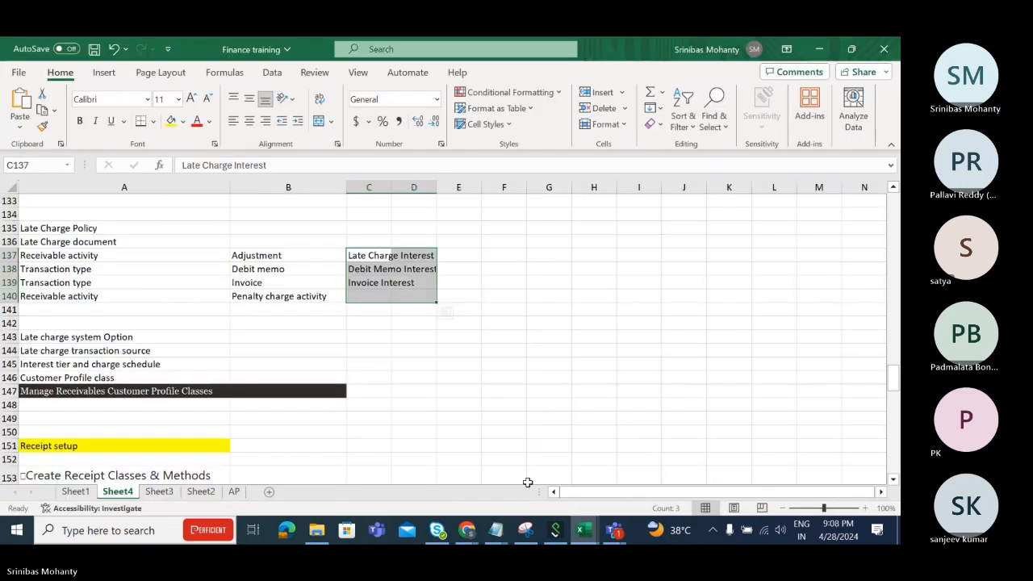
left_click(80, 377)
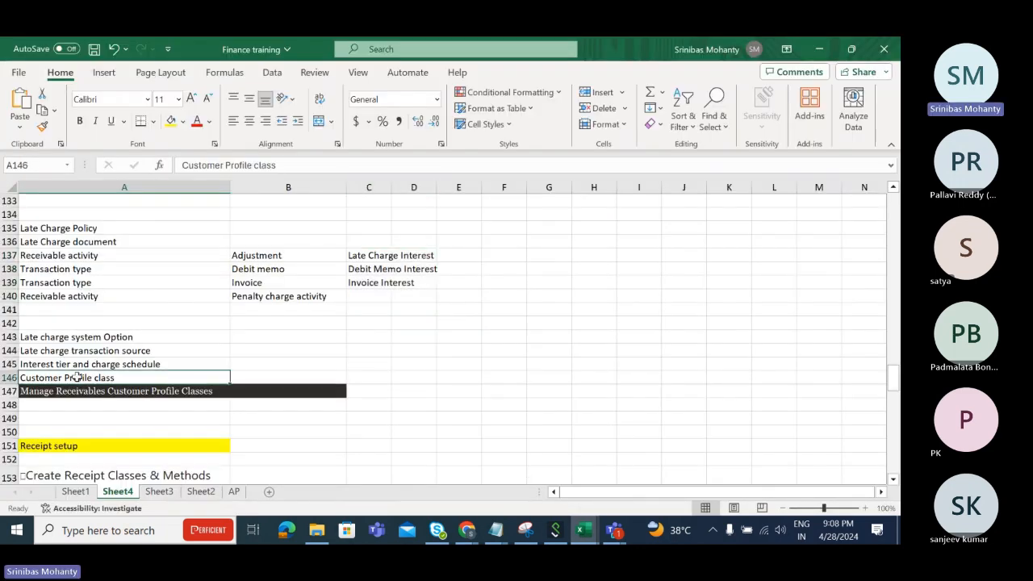
left_click(77, 365)
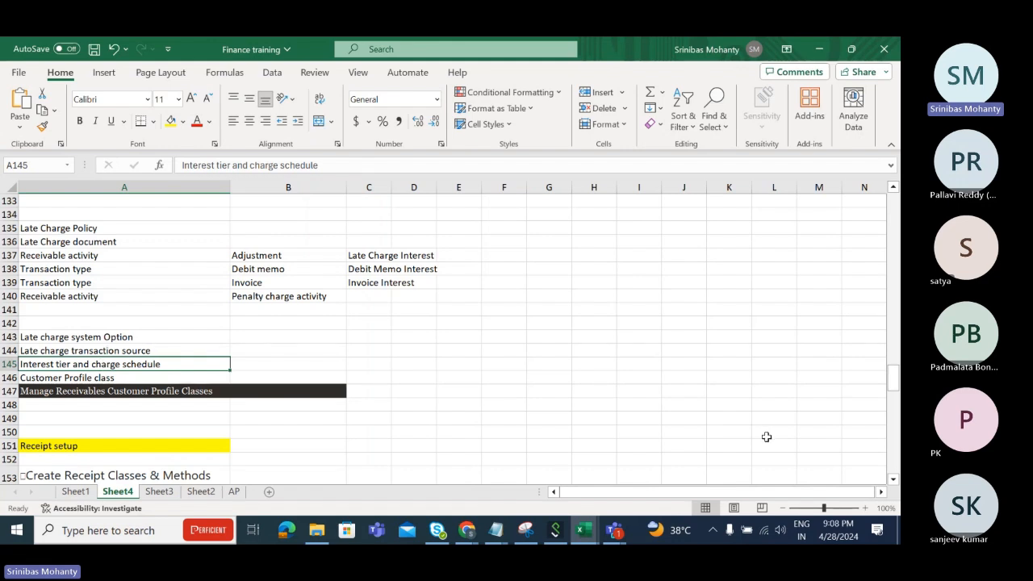
key("ctrl+c")
- Return to the Dixon Industries site in Oracle Fusion and save and close it
key("alt+Tab")
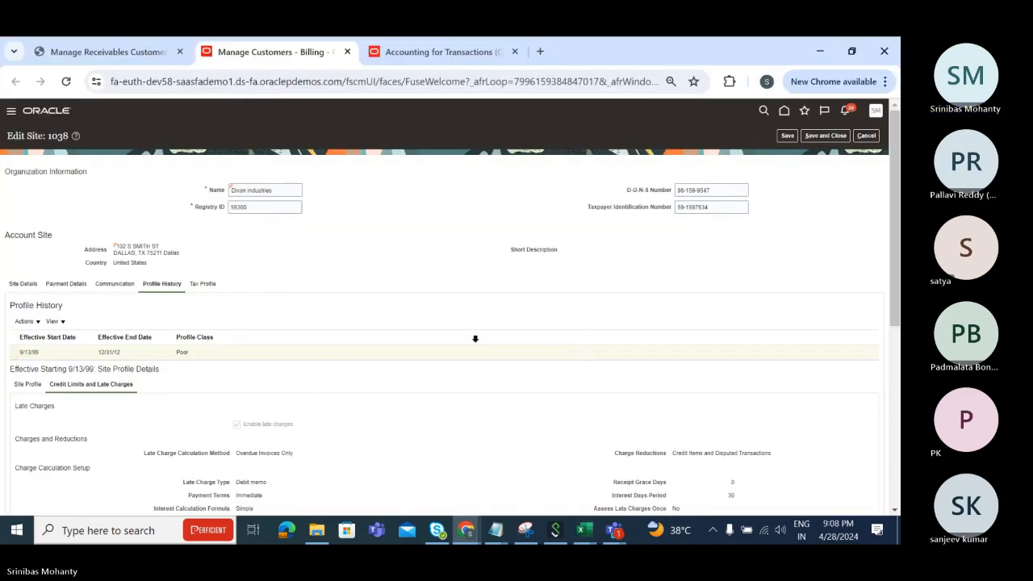
left_click(824, 135)
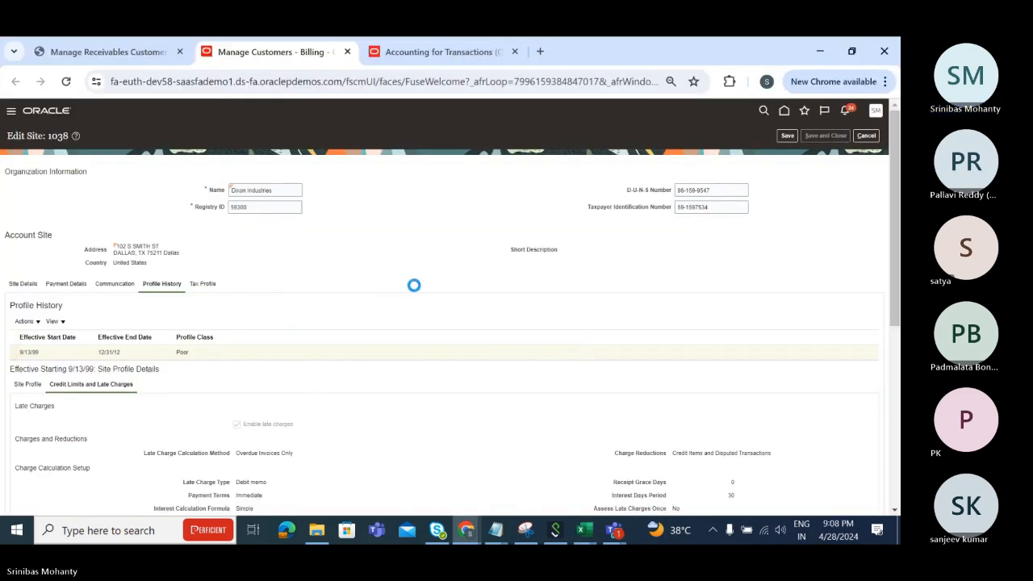